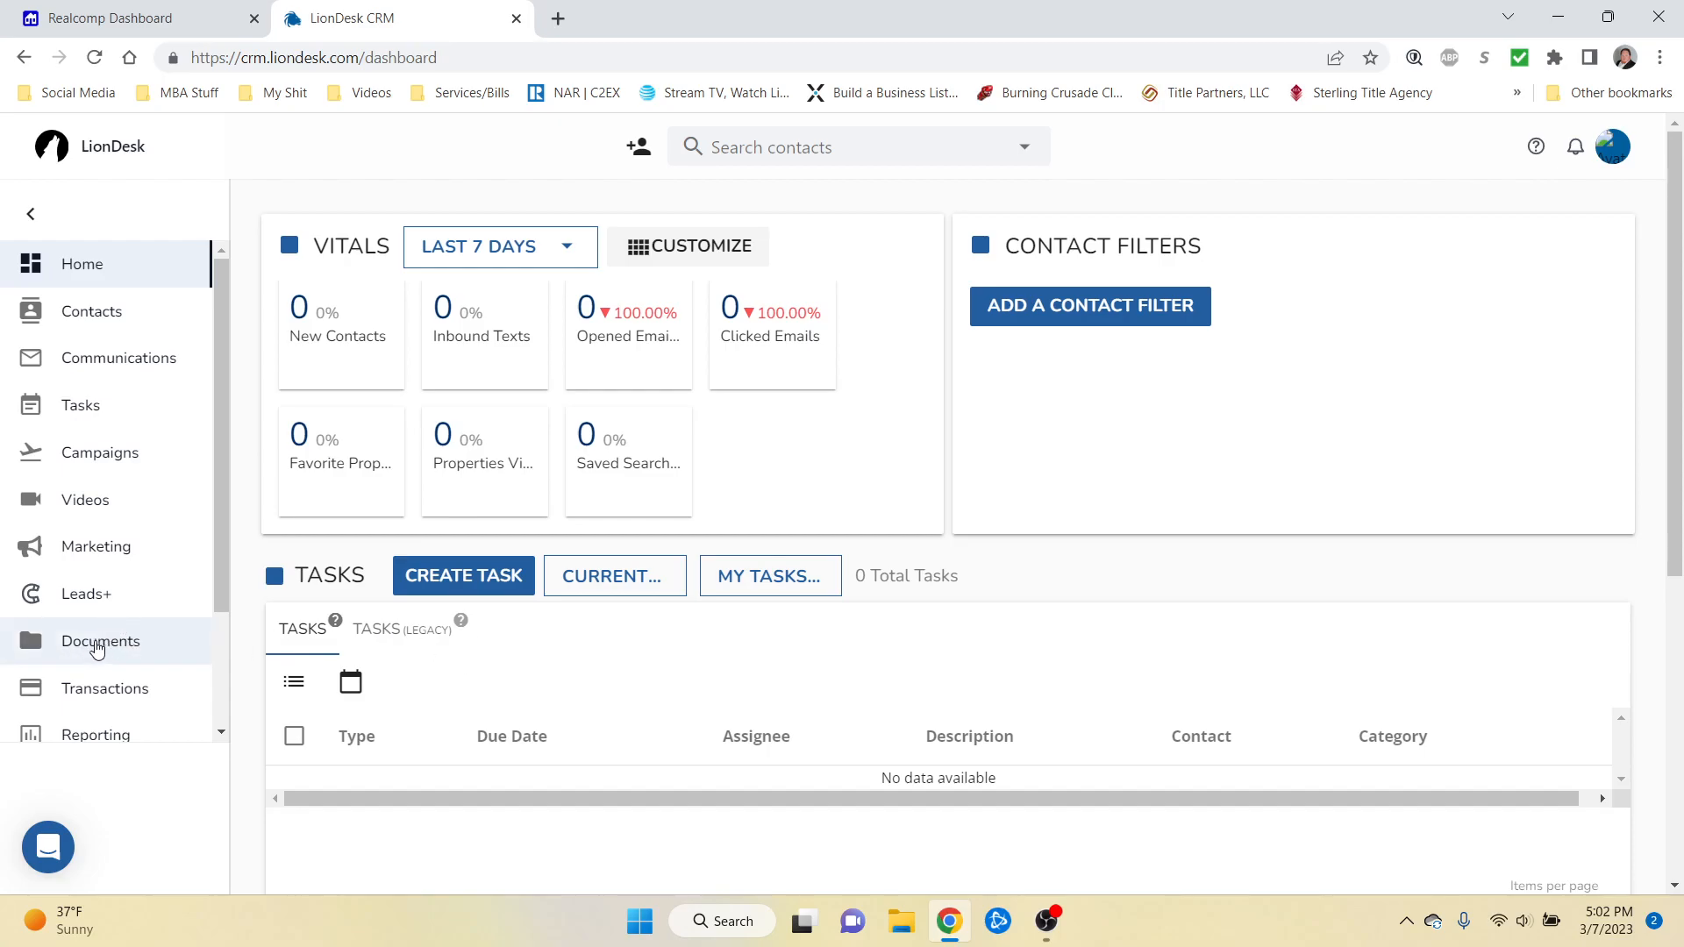
Step: Go to the Documents page listing the Holiday, Photos and Uncategorized folders
click(96, 646)
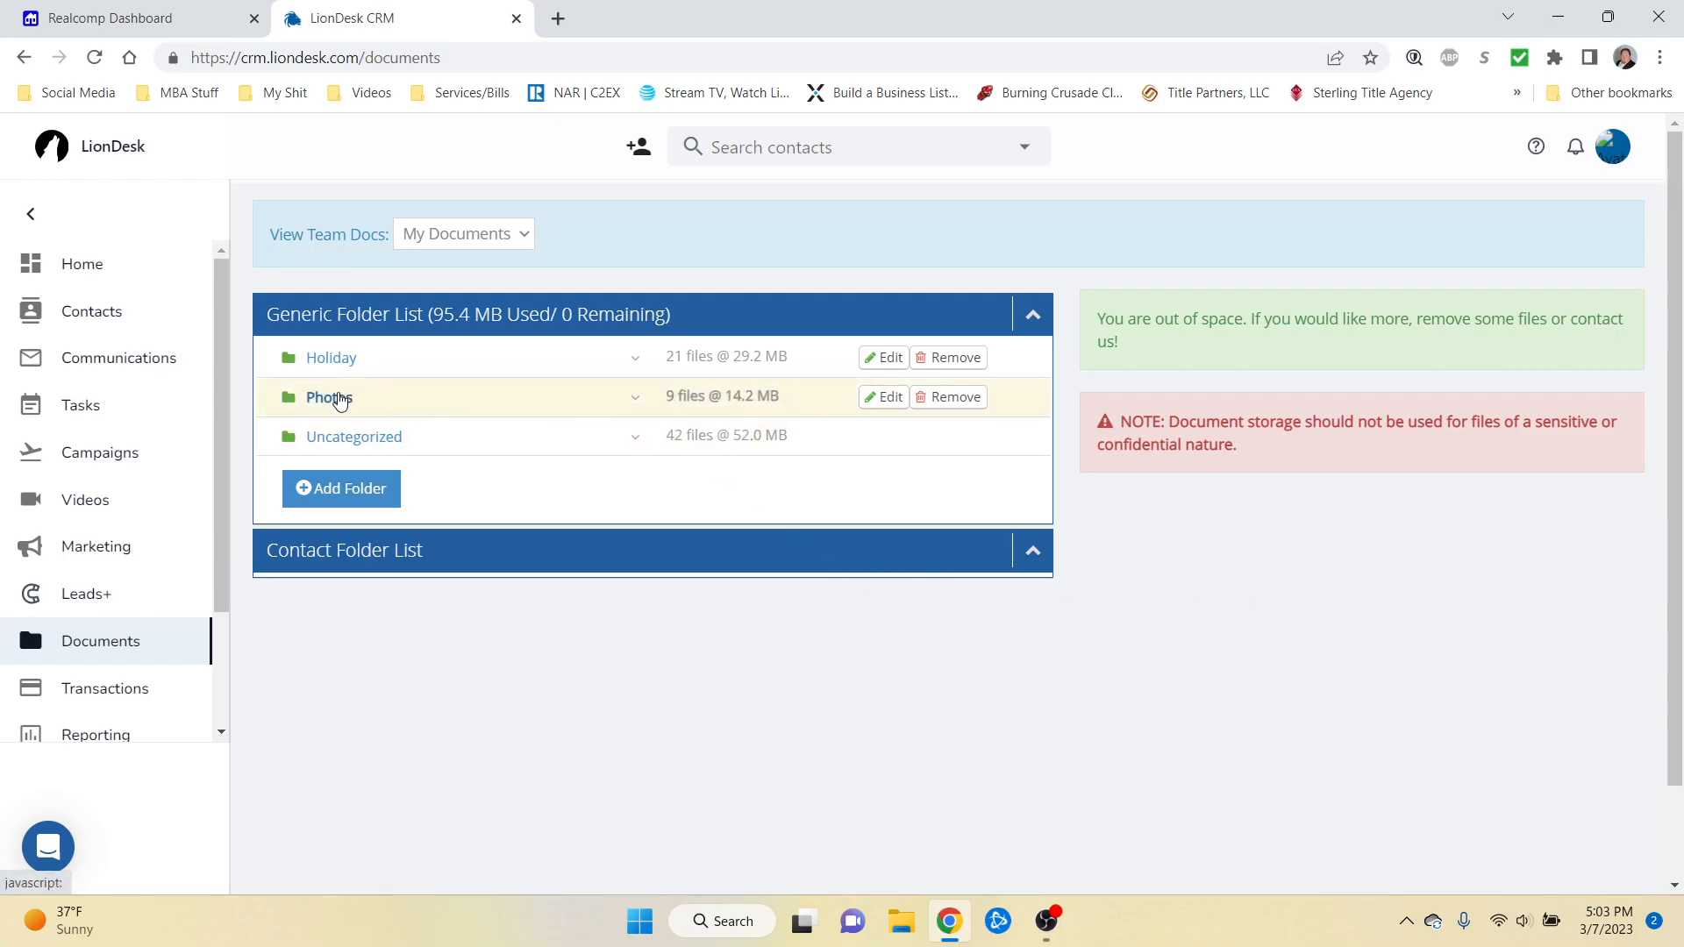
Step: Open MBA Logo_0.jpg and Right.jpg from the Photos folder in new browser tabs
click(340, 400)
scroll(612, 548, down, 1)
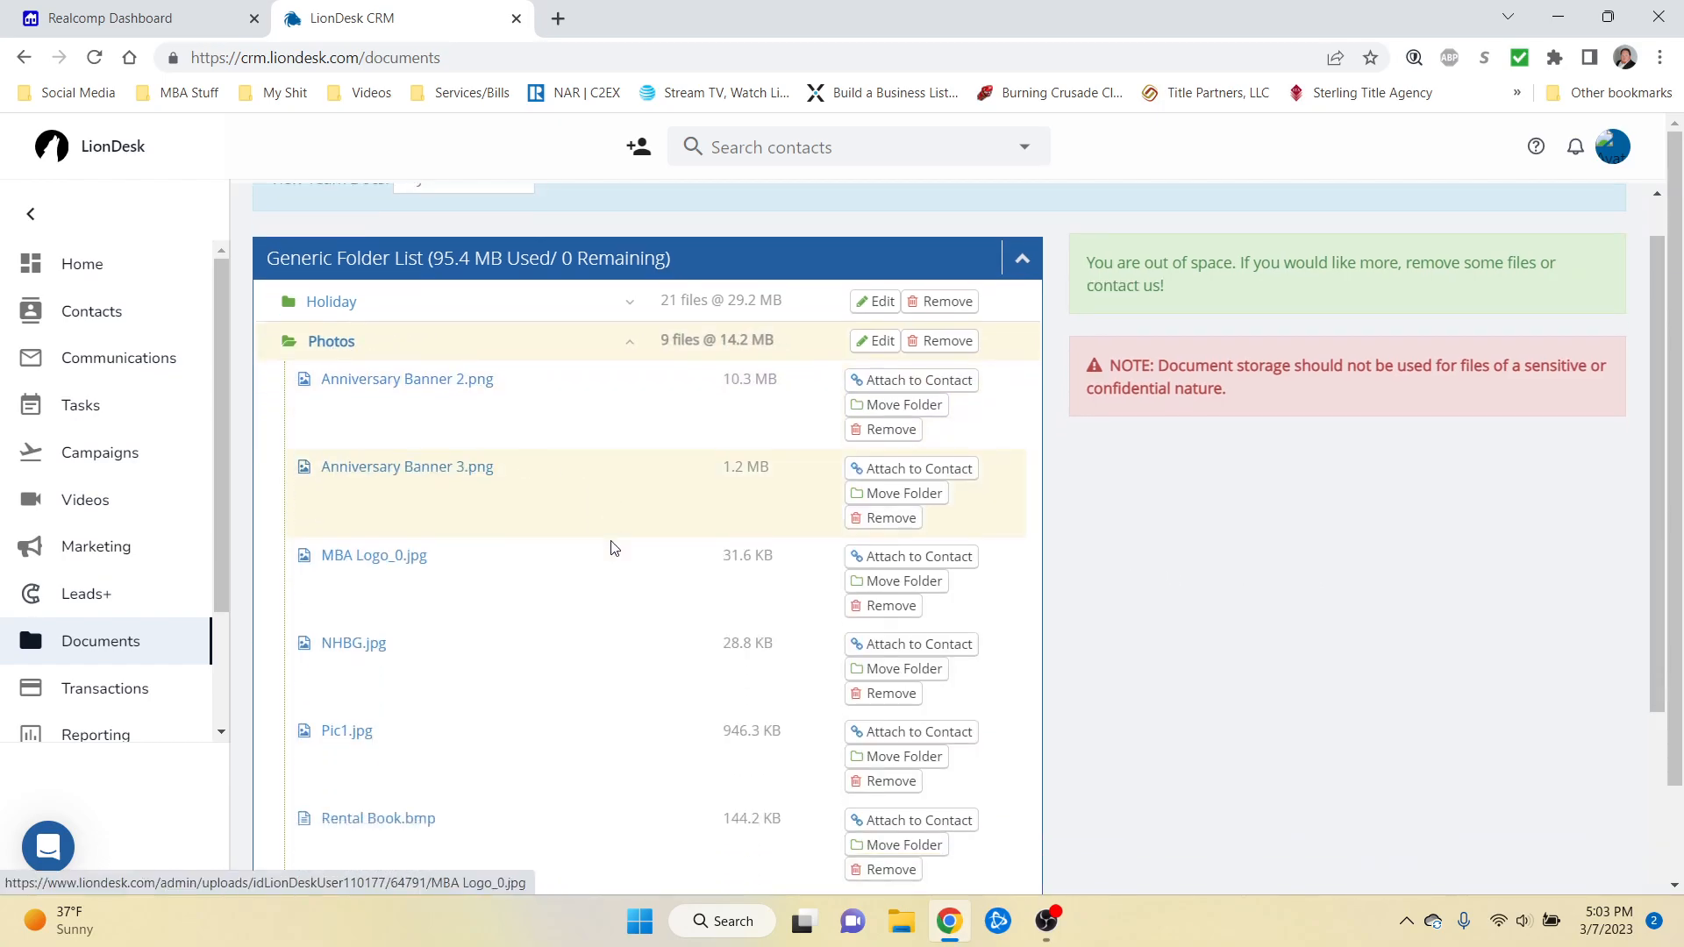
scroll(612, 548, down, 1)
right_click(376, 507)
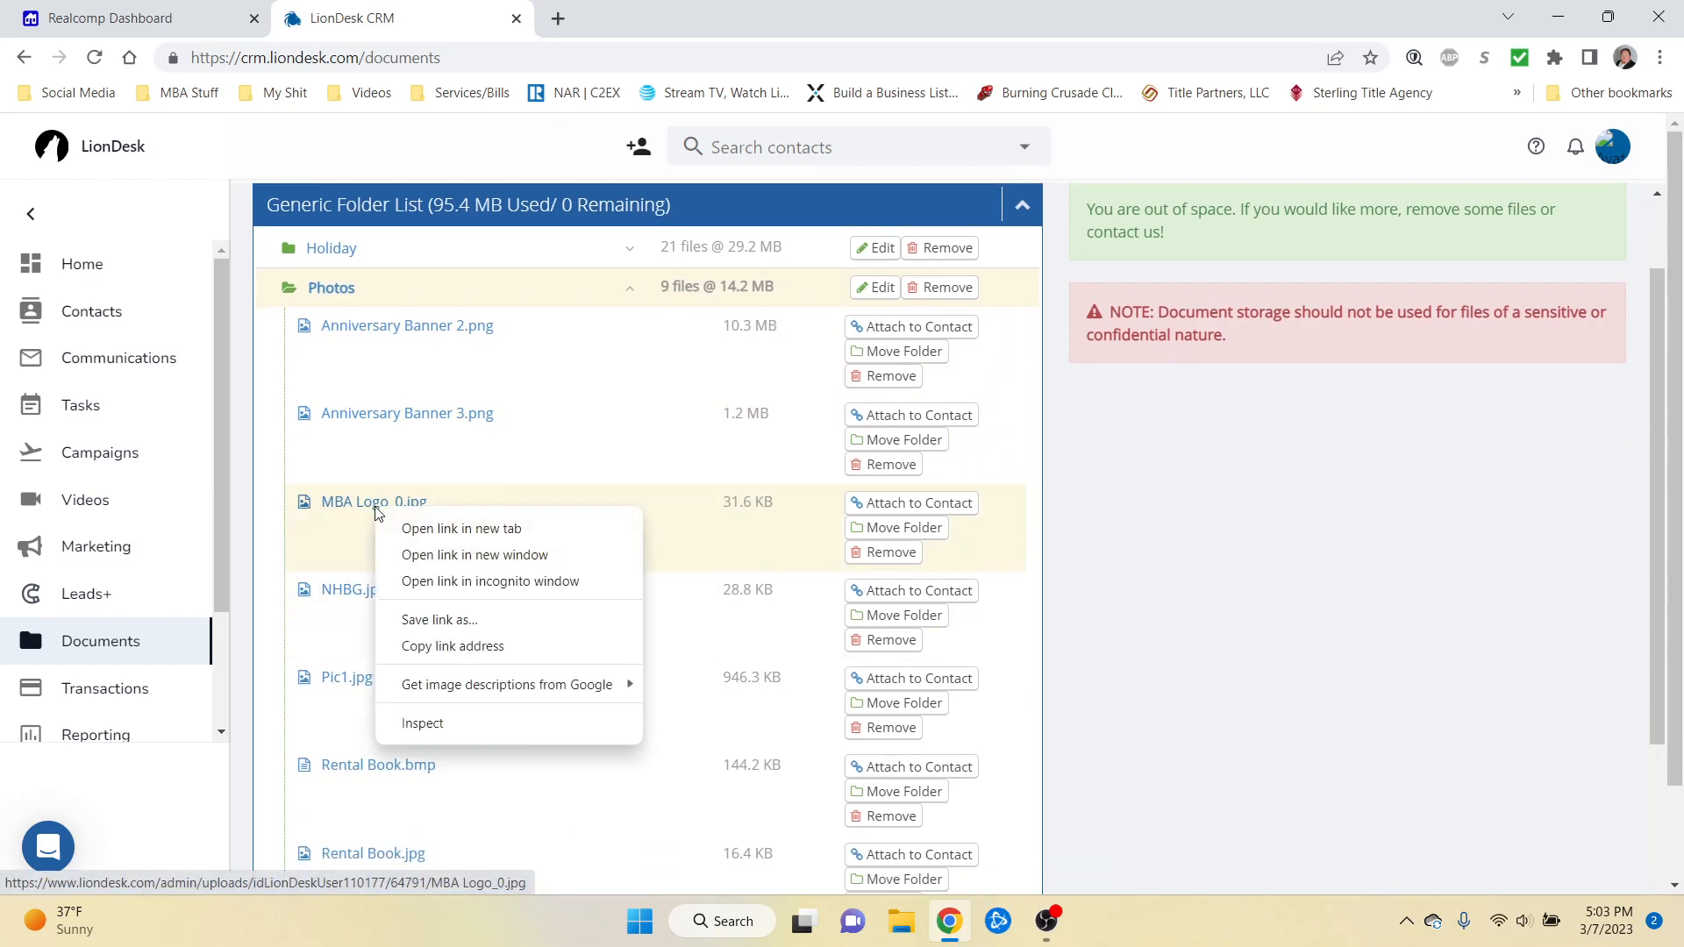
click(439, 530)
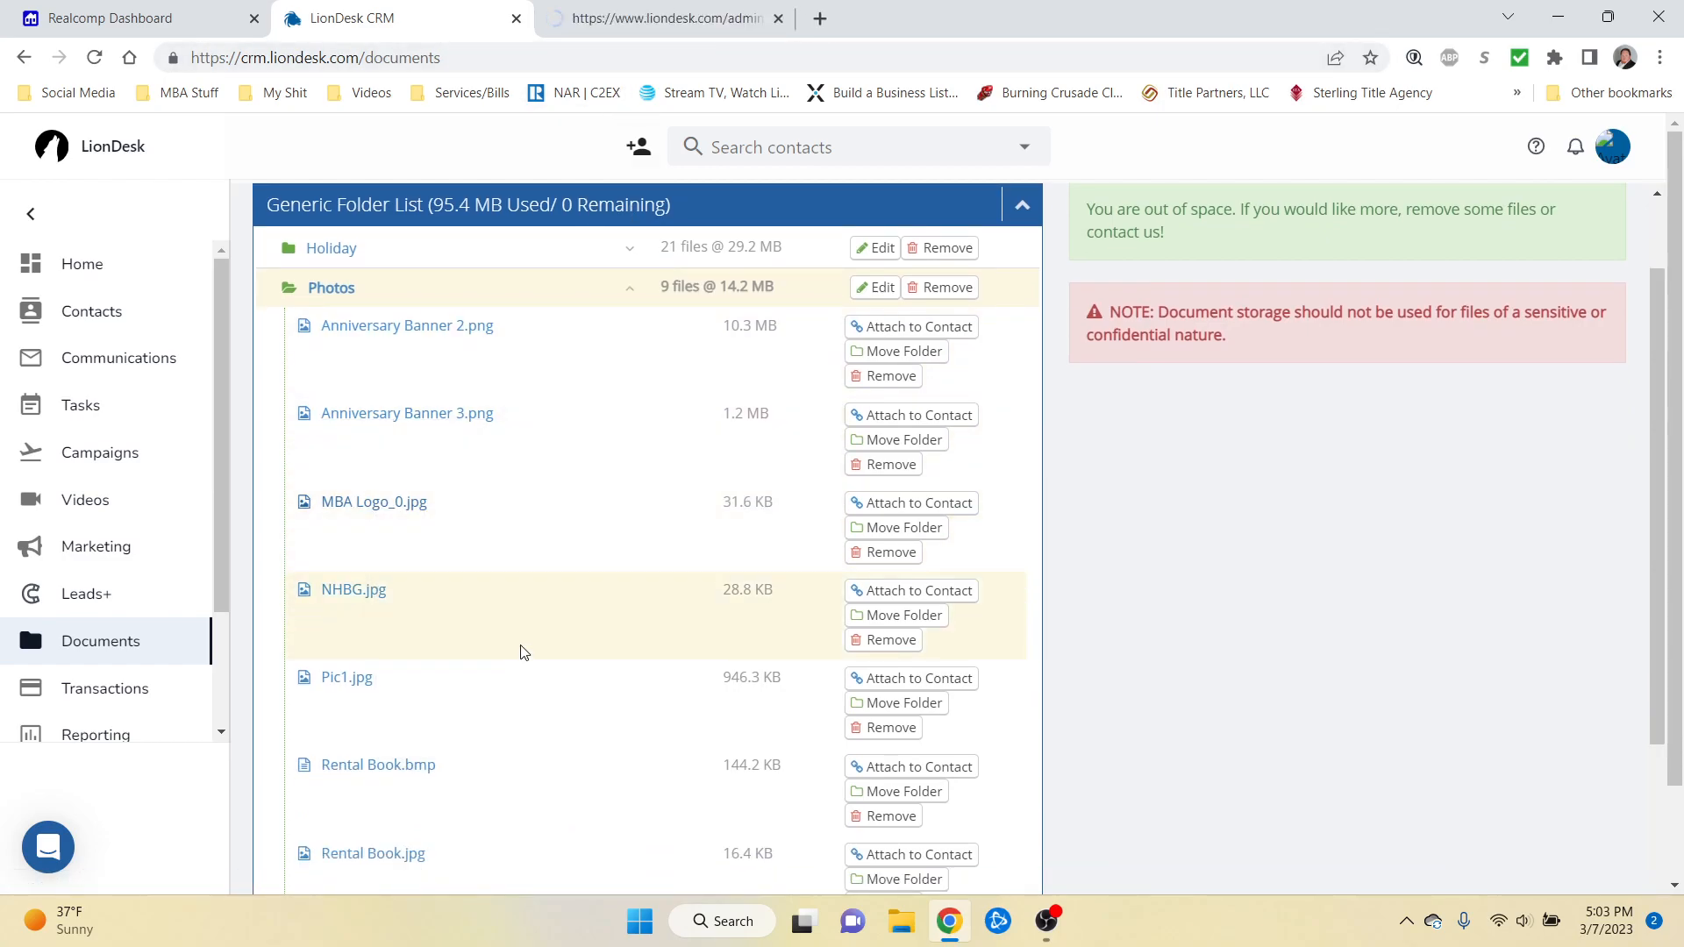
scroll(523, 650, down, 5)
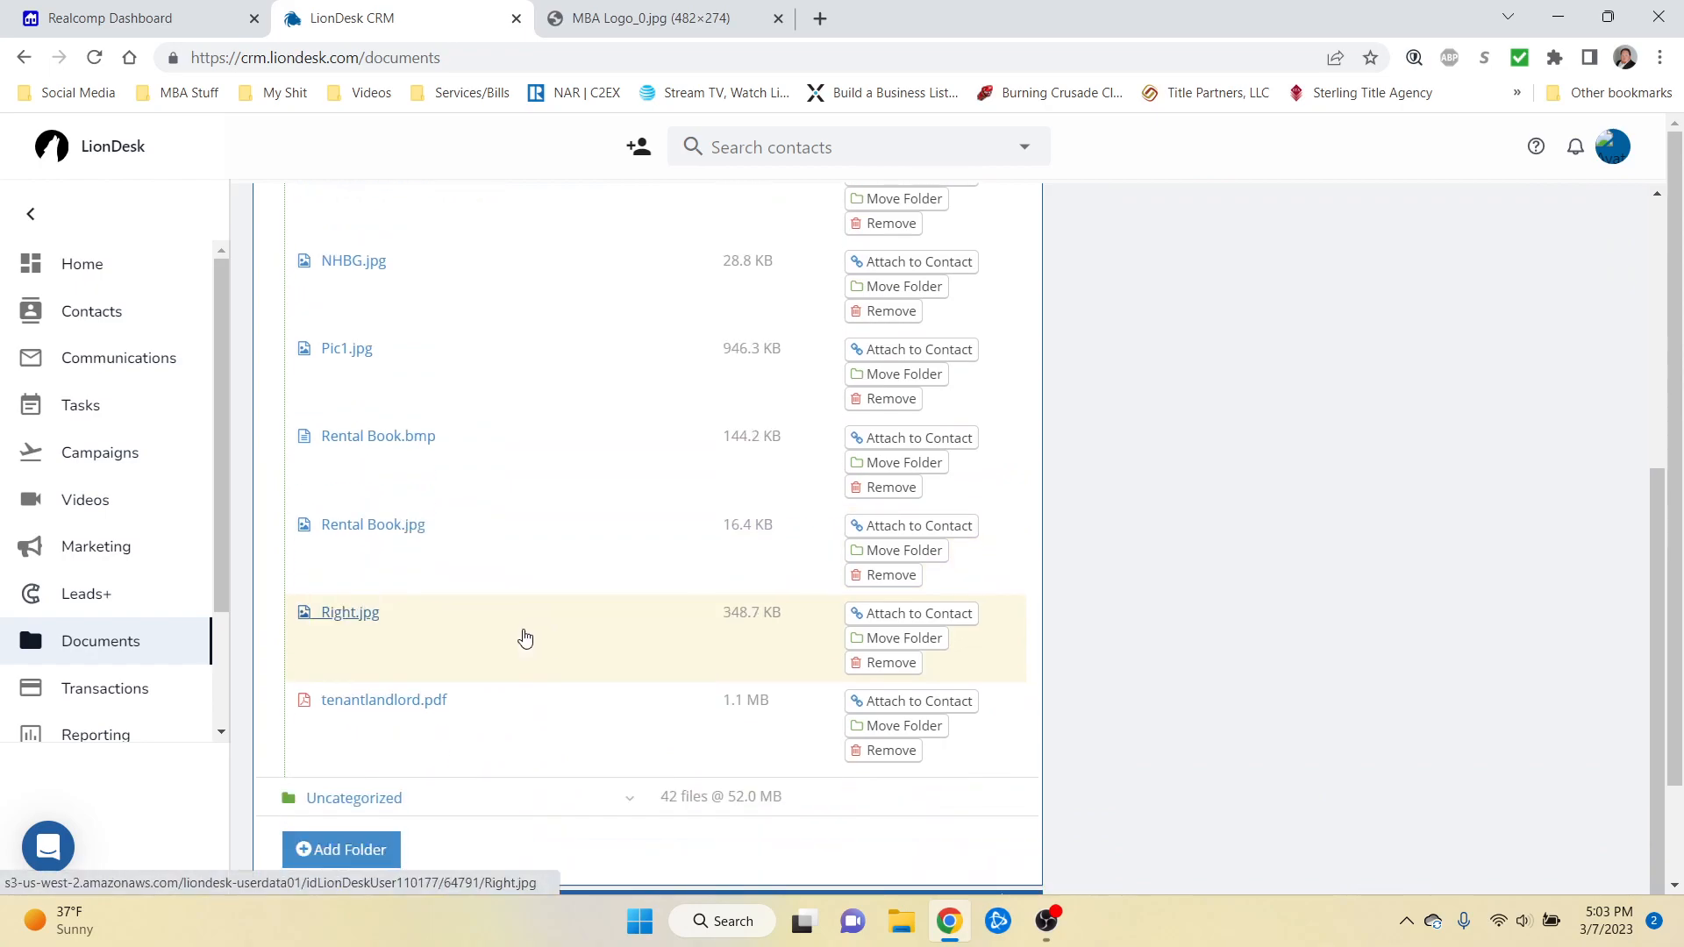
right_click(349, 617)
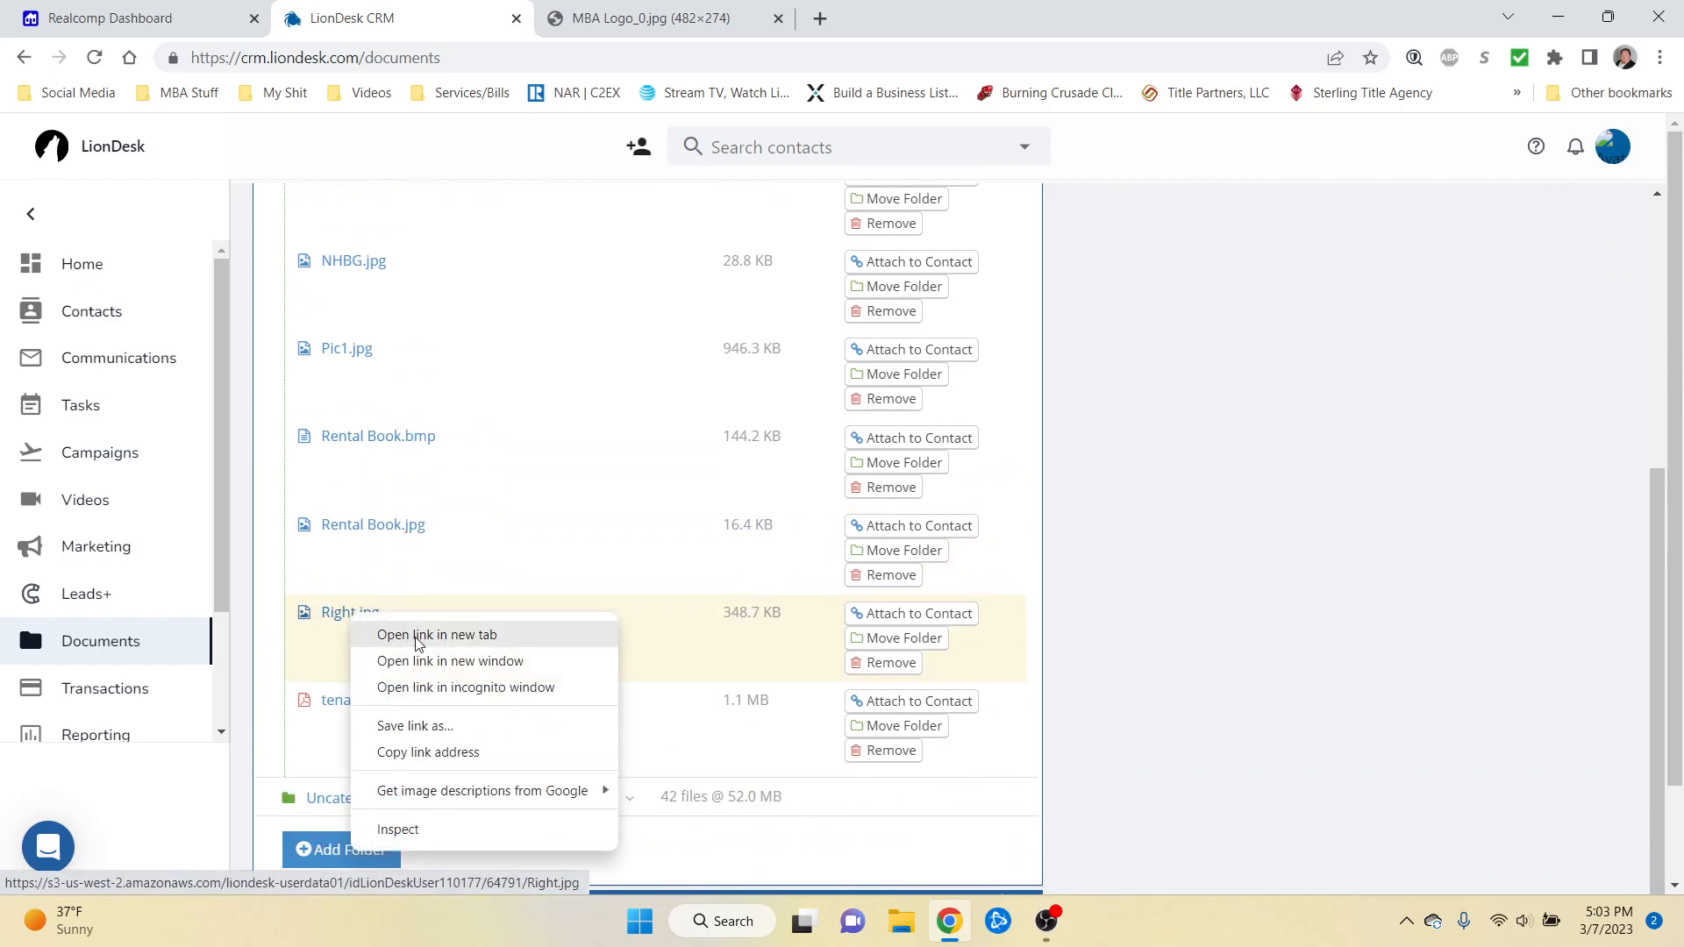
click(416, 637)
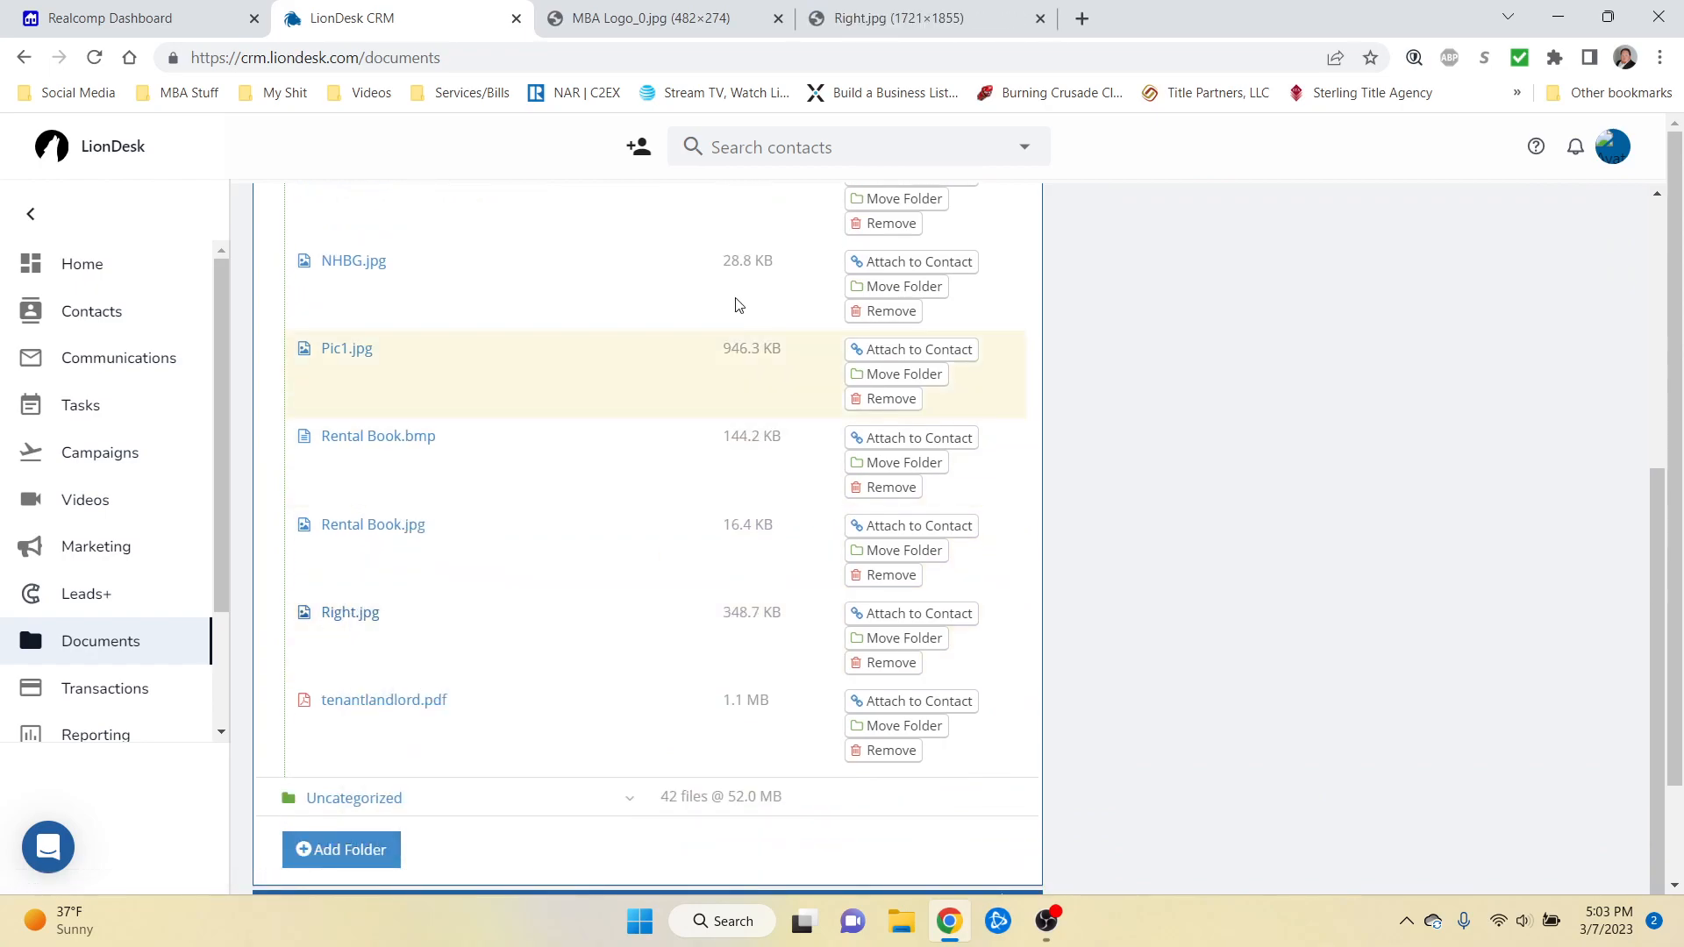
Step: Check the logo and headshot tabs, then return to the LionDesk CRM tab
click(675, 33)
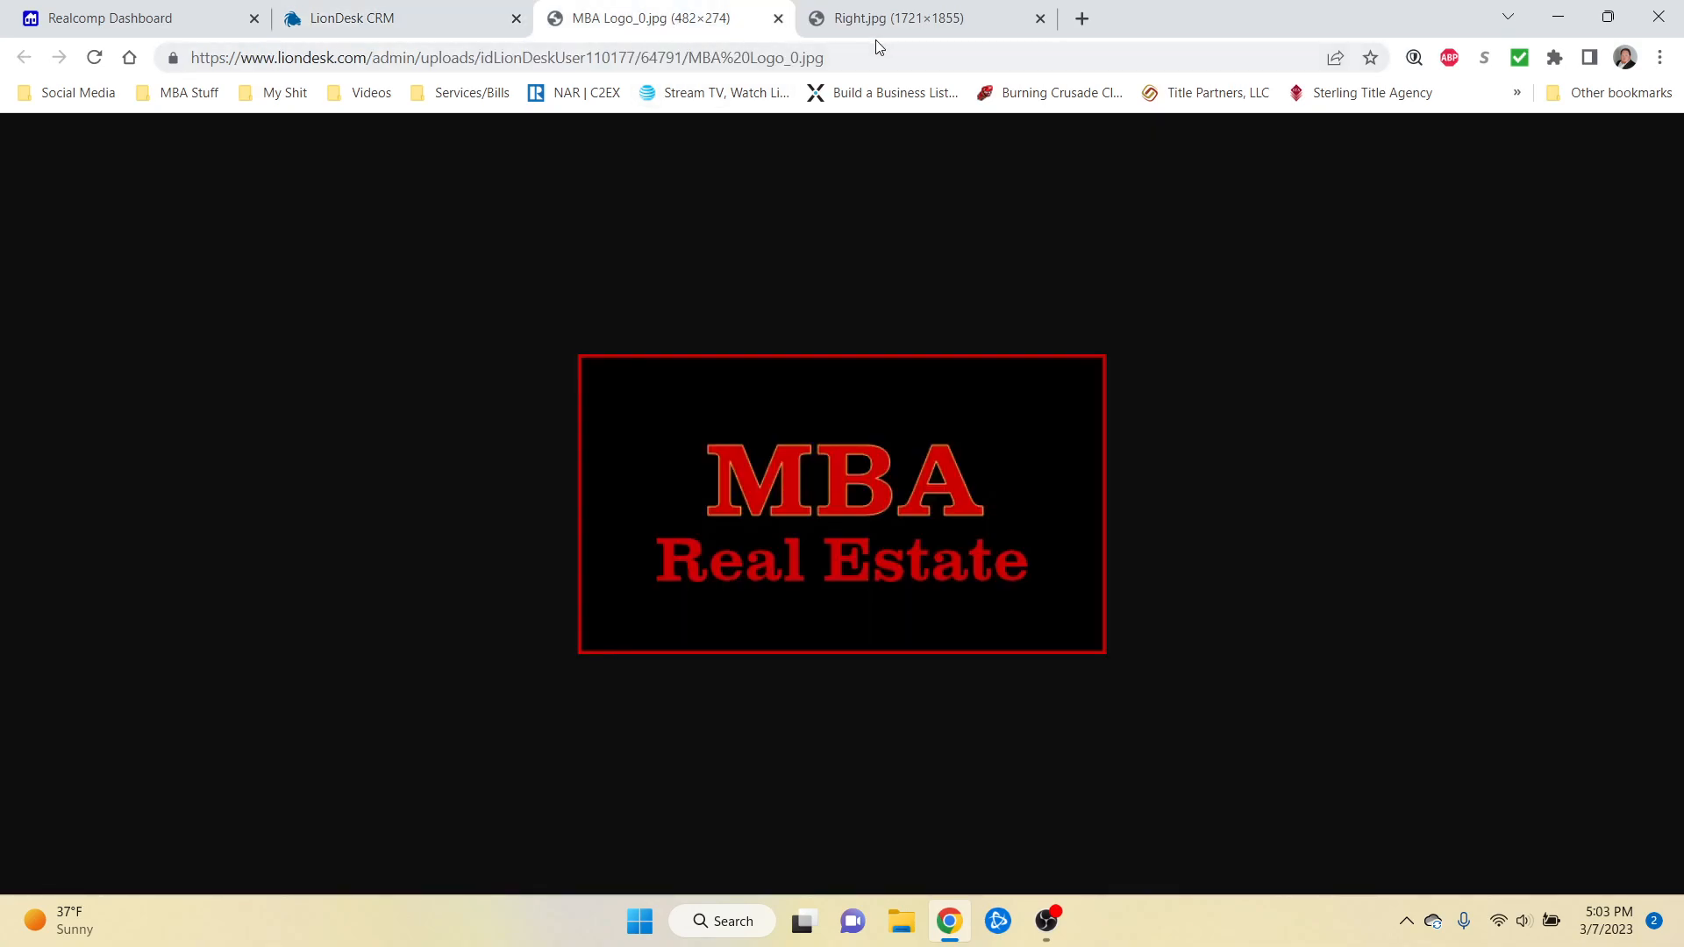
click(880, 26)
click(688, 21)
click(420, 18)
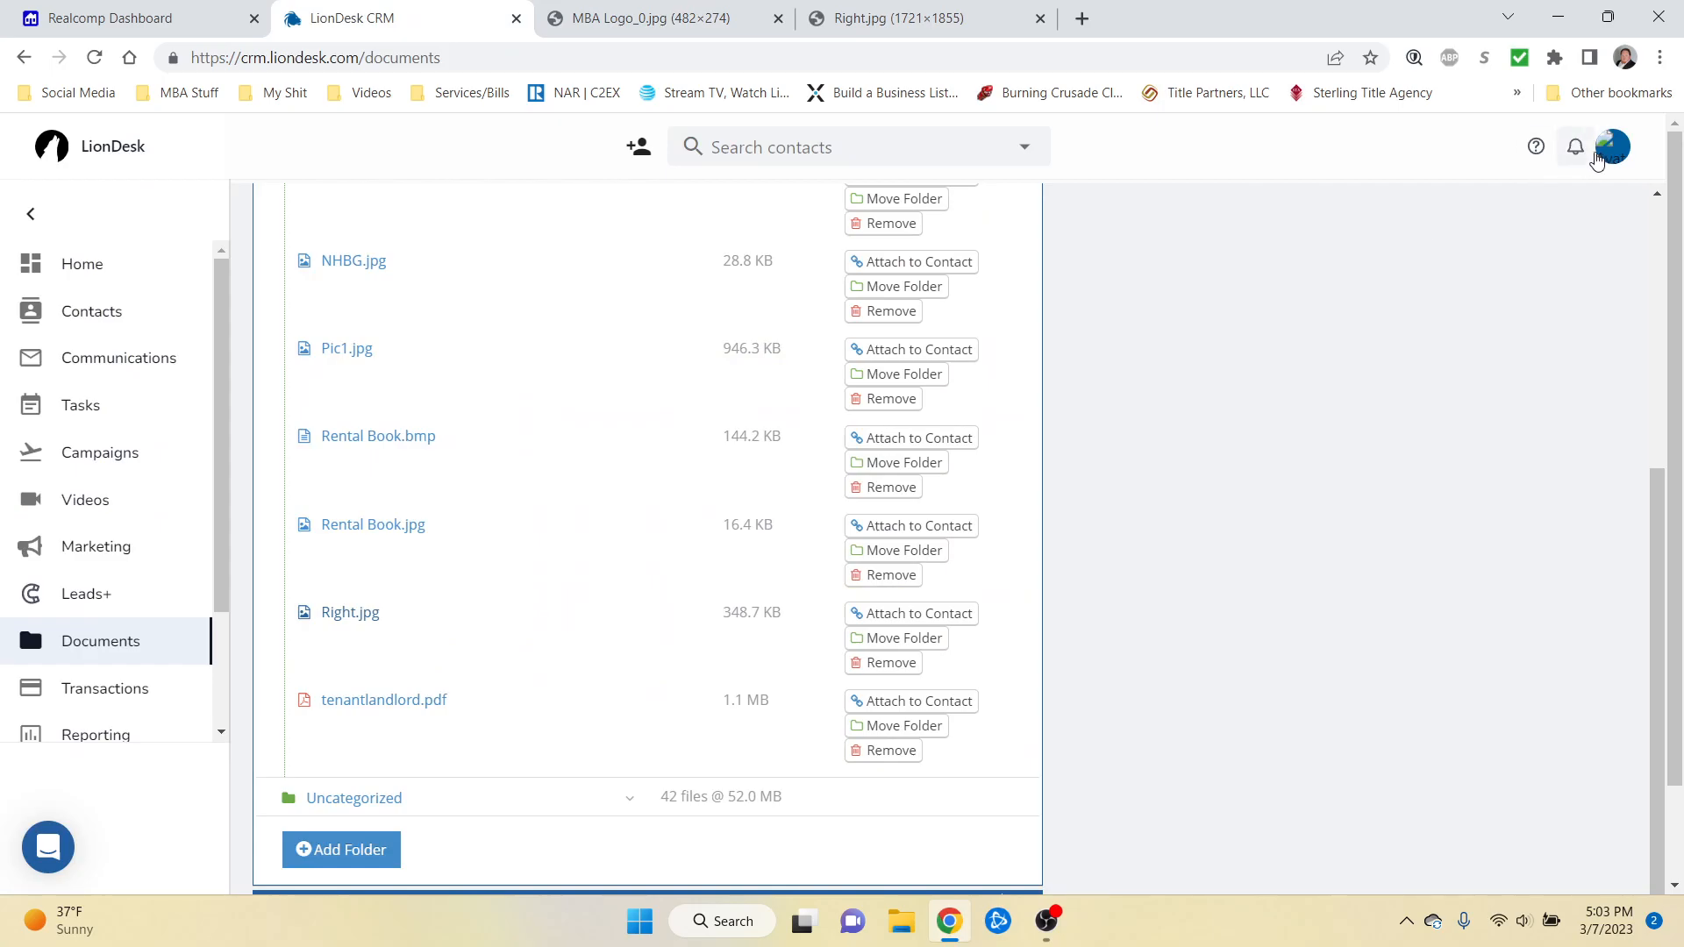
Step: Go to Profile from the account menu and edit the existing Email Signature
click(1613, 161)
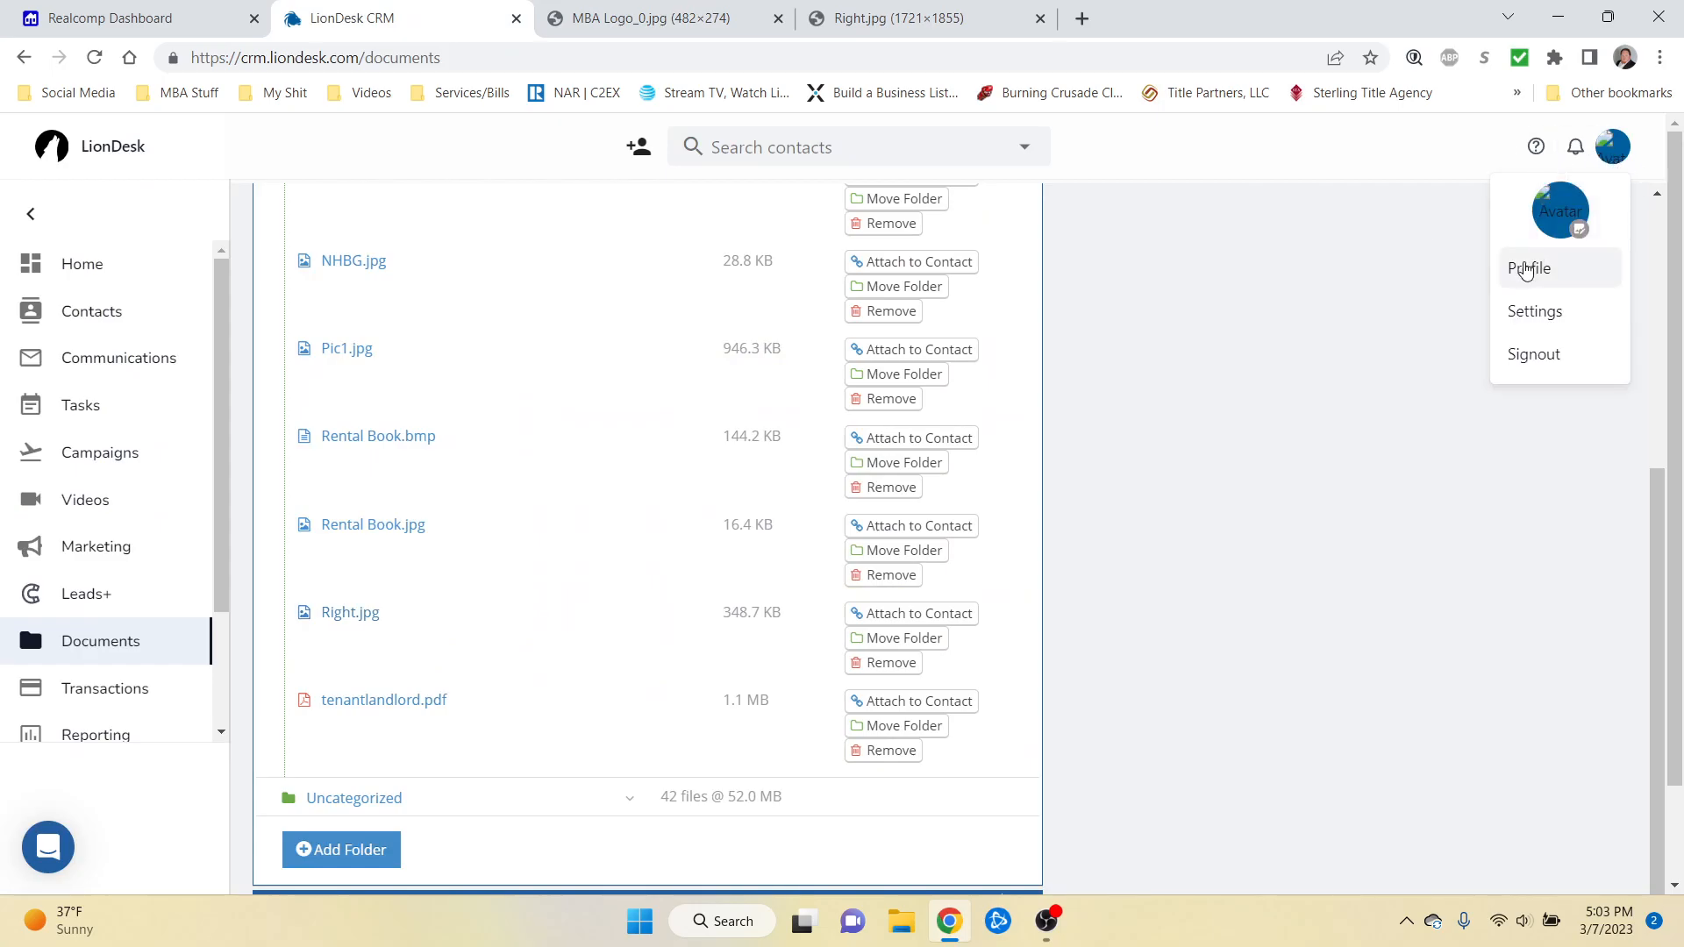
click(1527, 269)
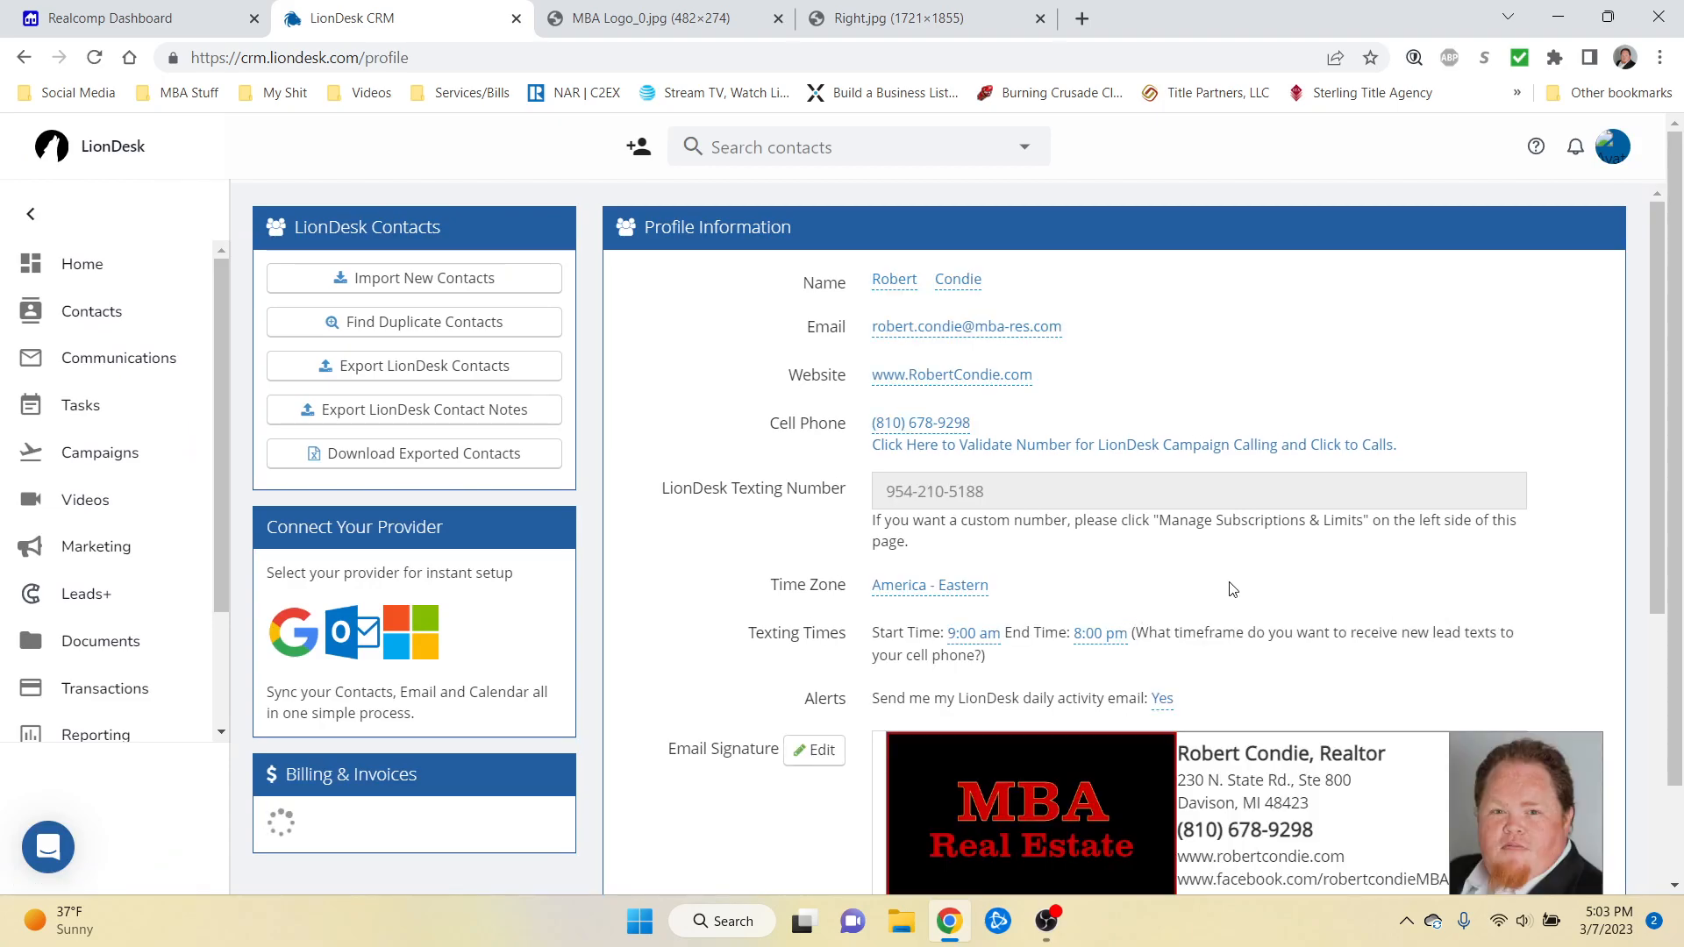
scroll(1233, 589, down, 4)
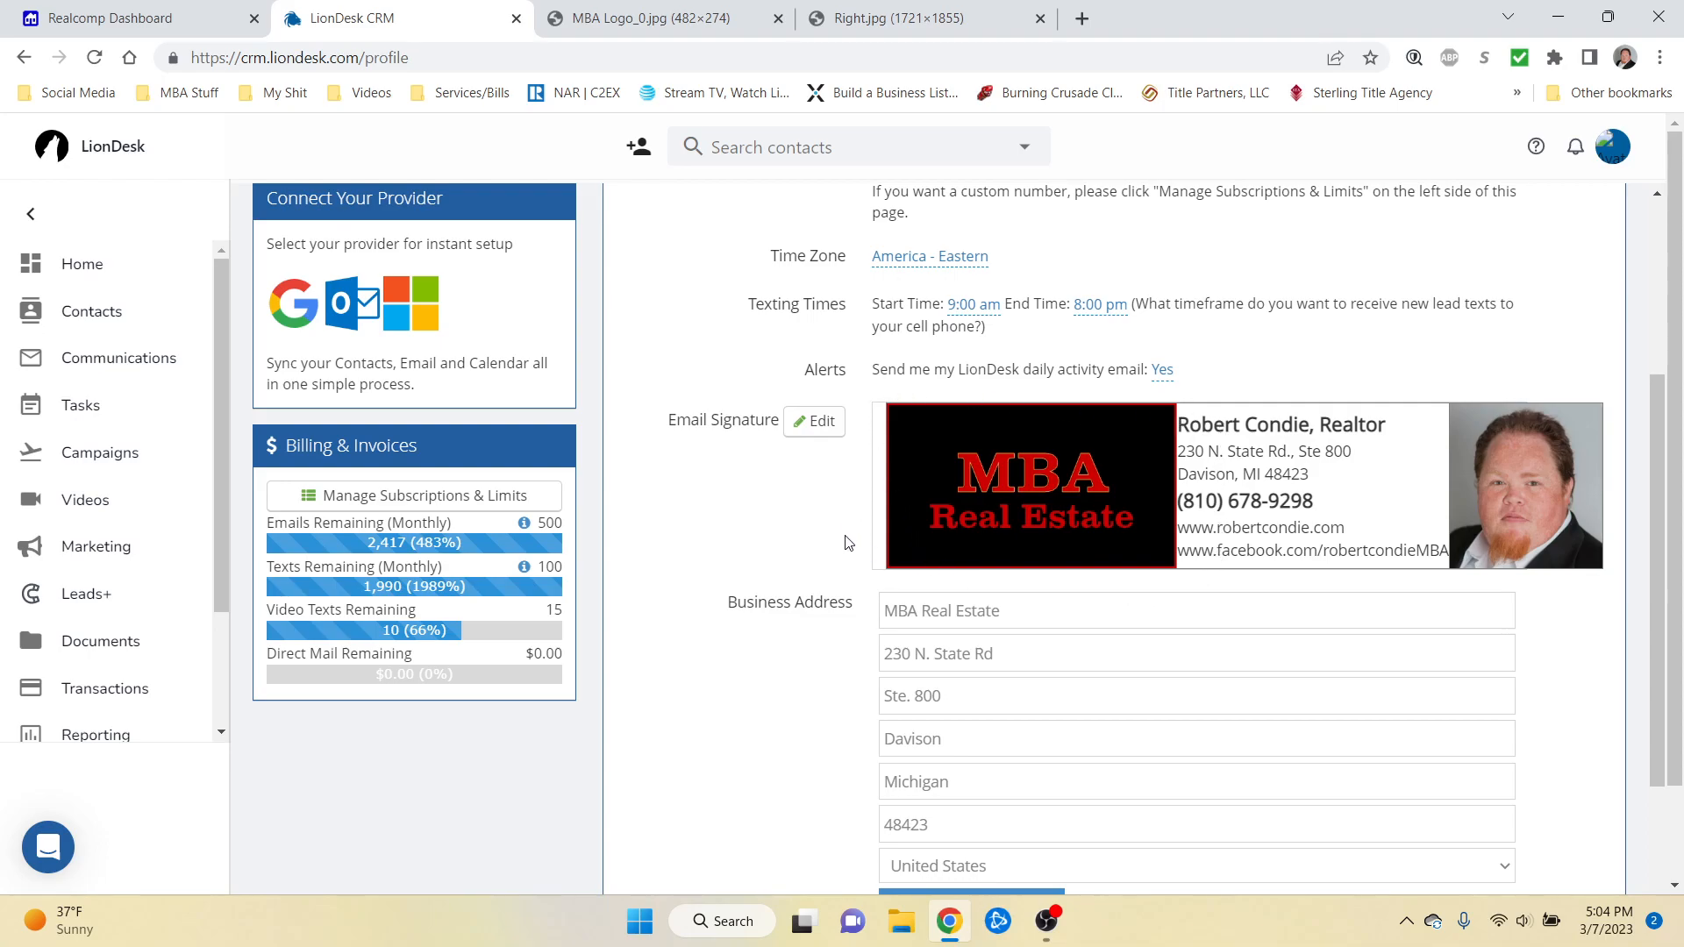
click(809, 429)
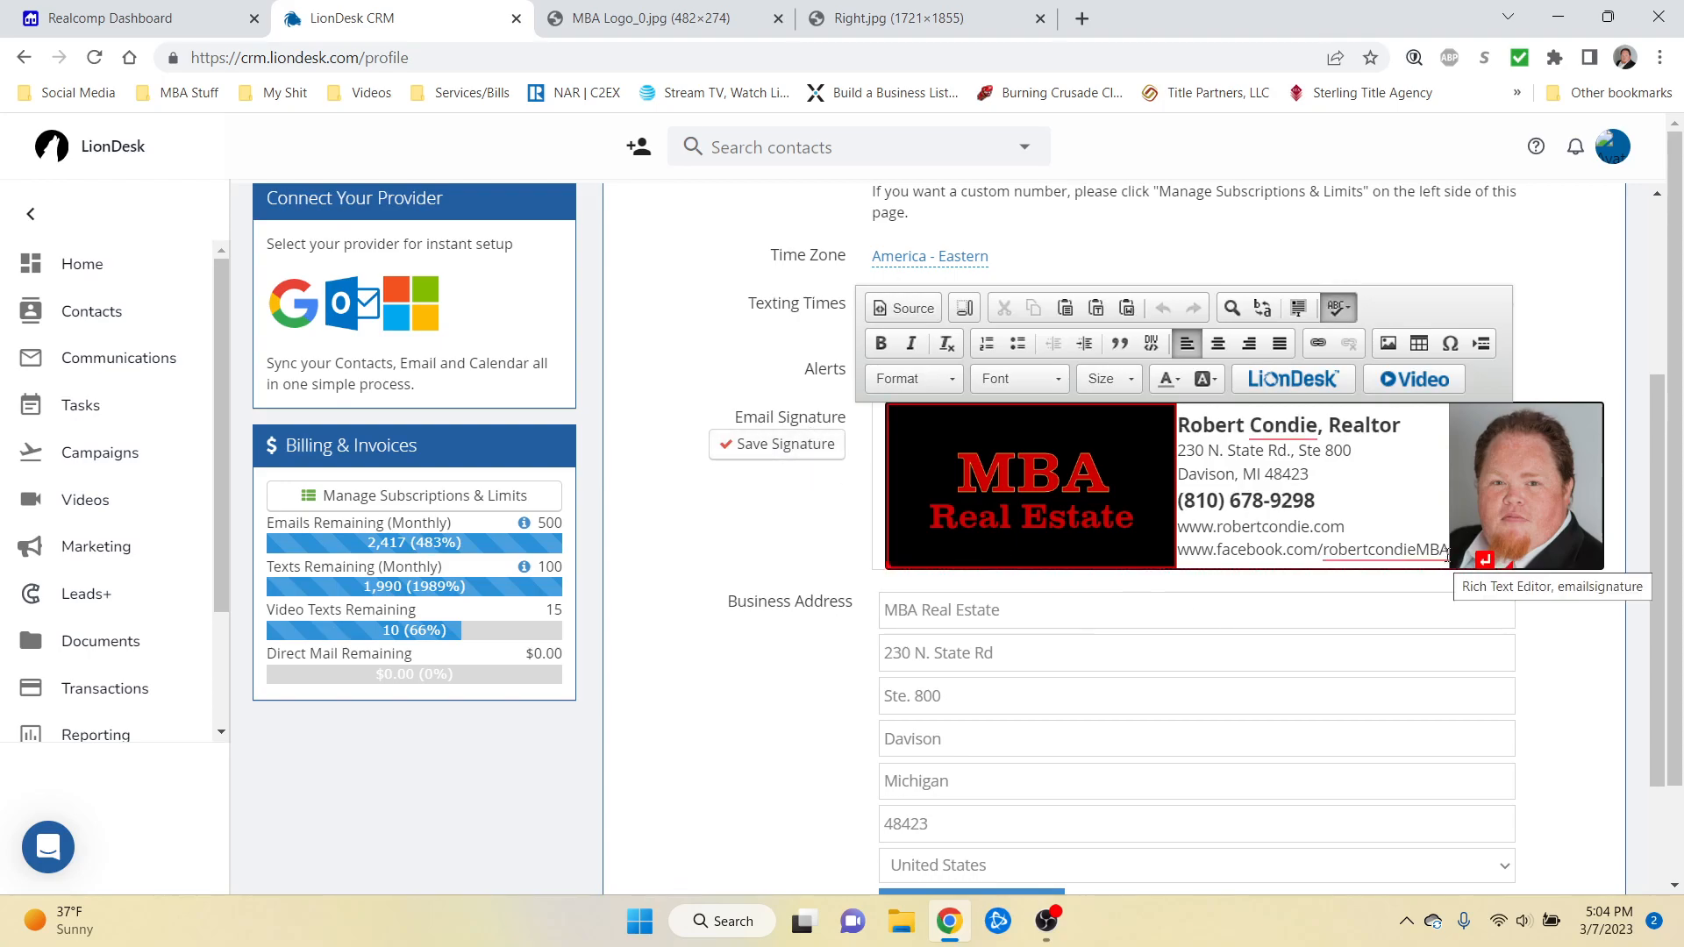
Step: Copy the signature's contact text, then delete the old signature table
mouse_move(1448, 558)
mouse_down()
mouse_move(1179, 526)
mouse_move(1184, 425)
mouse_up()
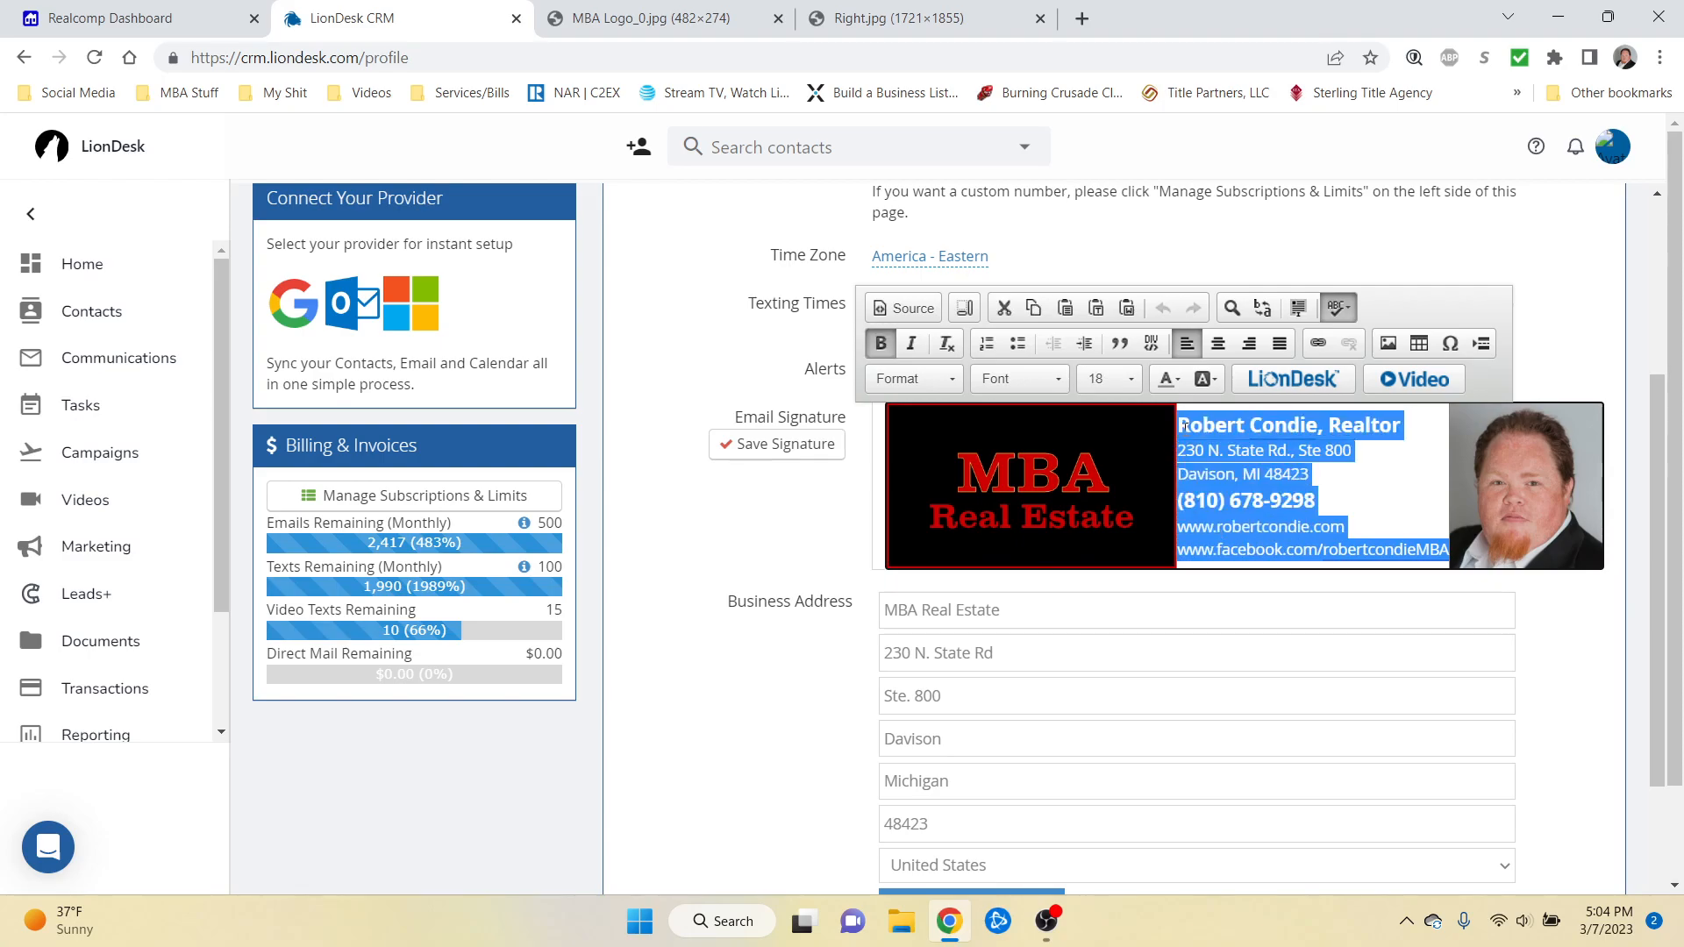
right_click(1184, 426)
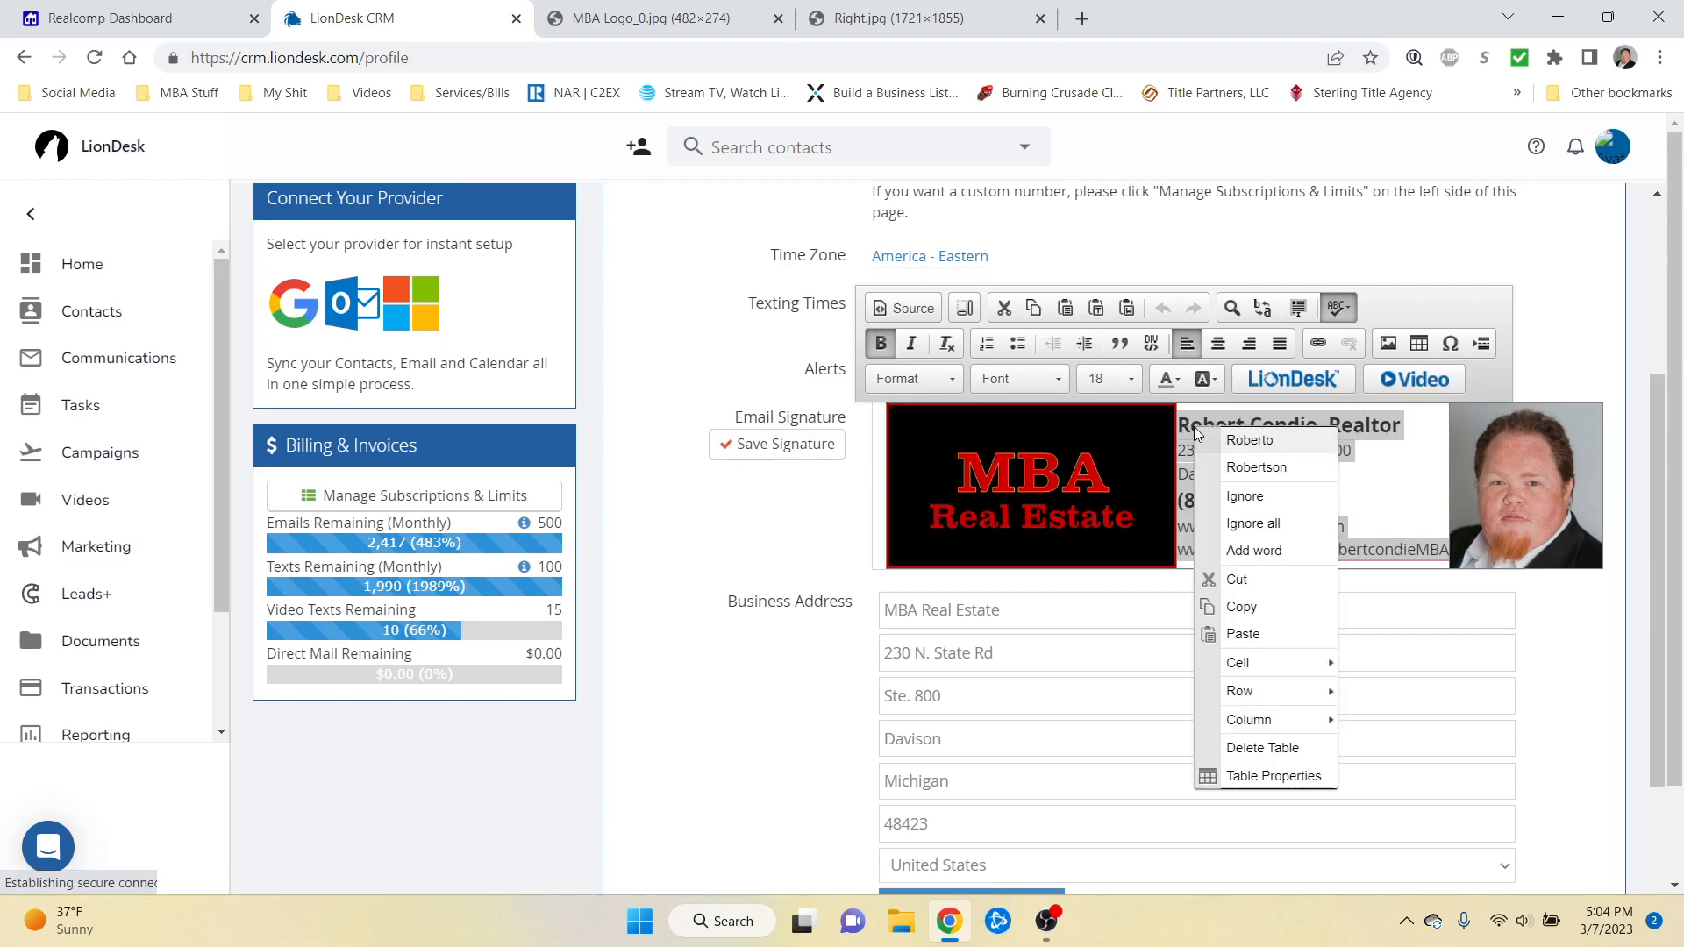
click(1254, 608)
right_click(1238, 568)
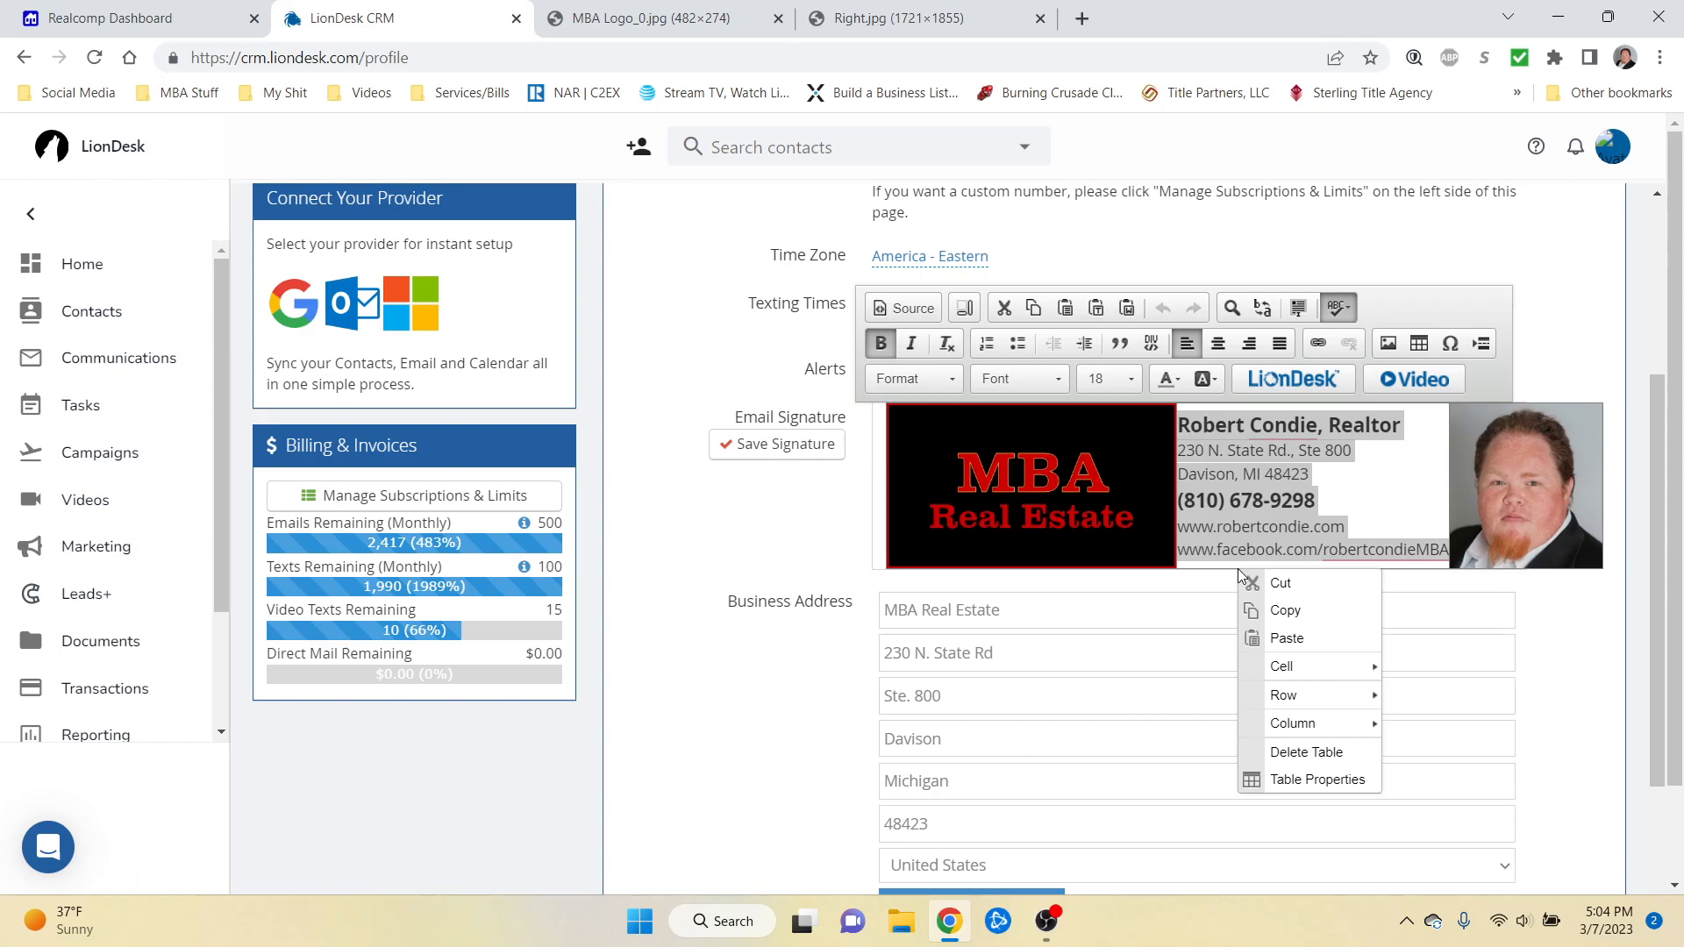
click(1297, 752)
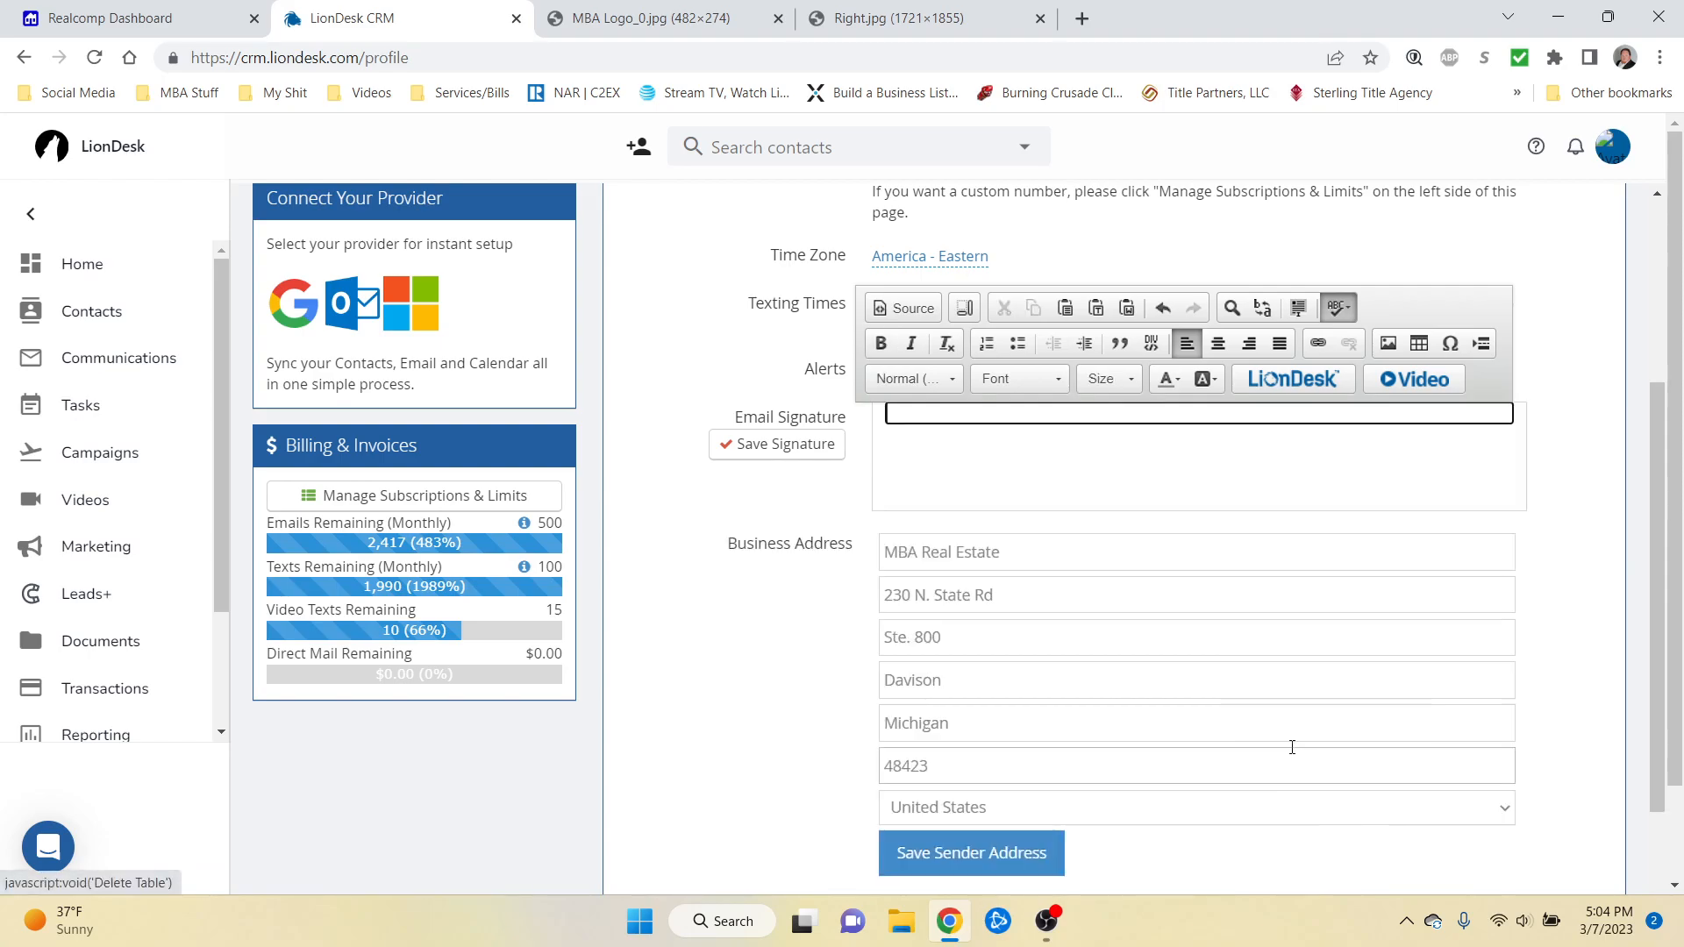
Step: Set up a new signature table with 1 row, 3 columns, width 650 and cell padding 5
click(984, 438)
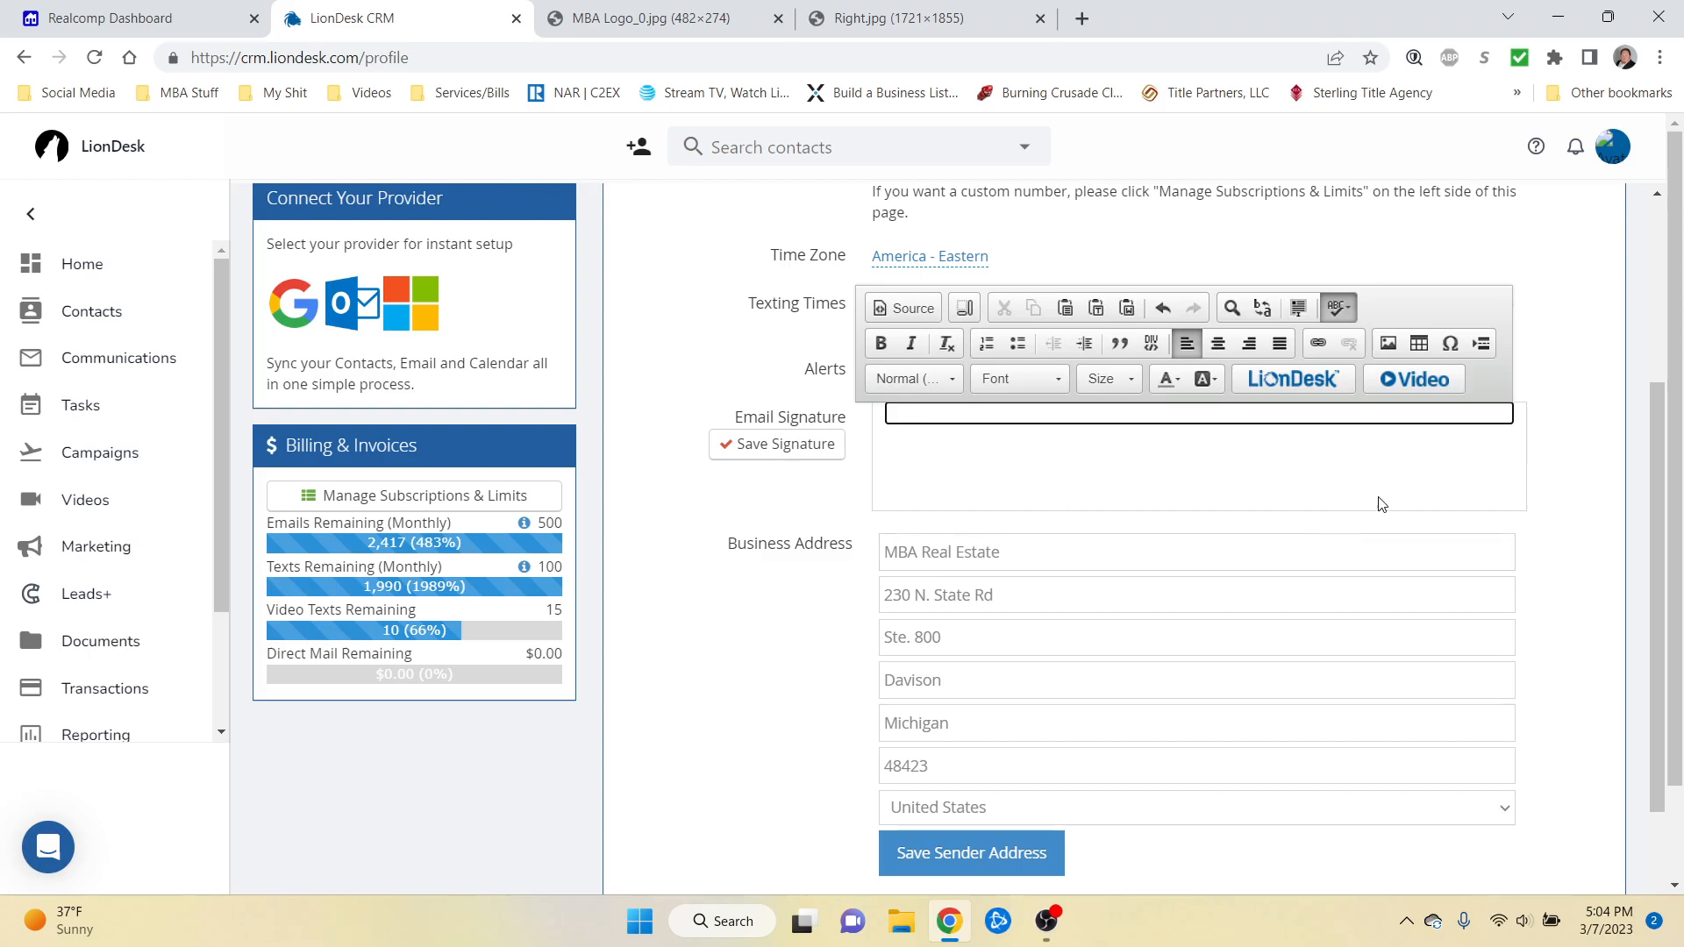
click(1419, 343)
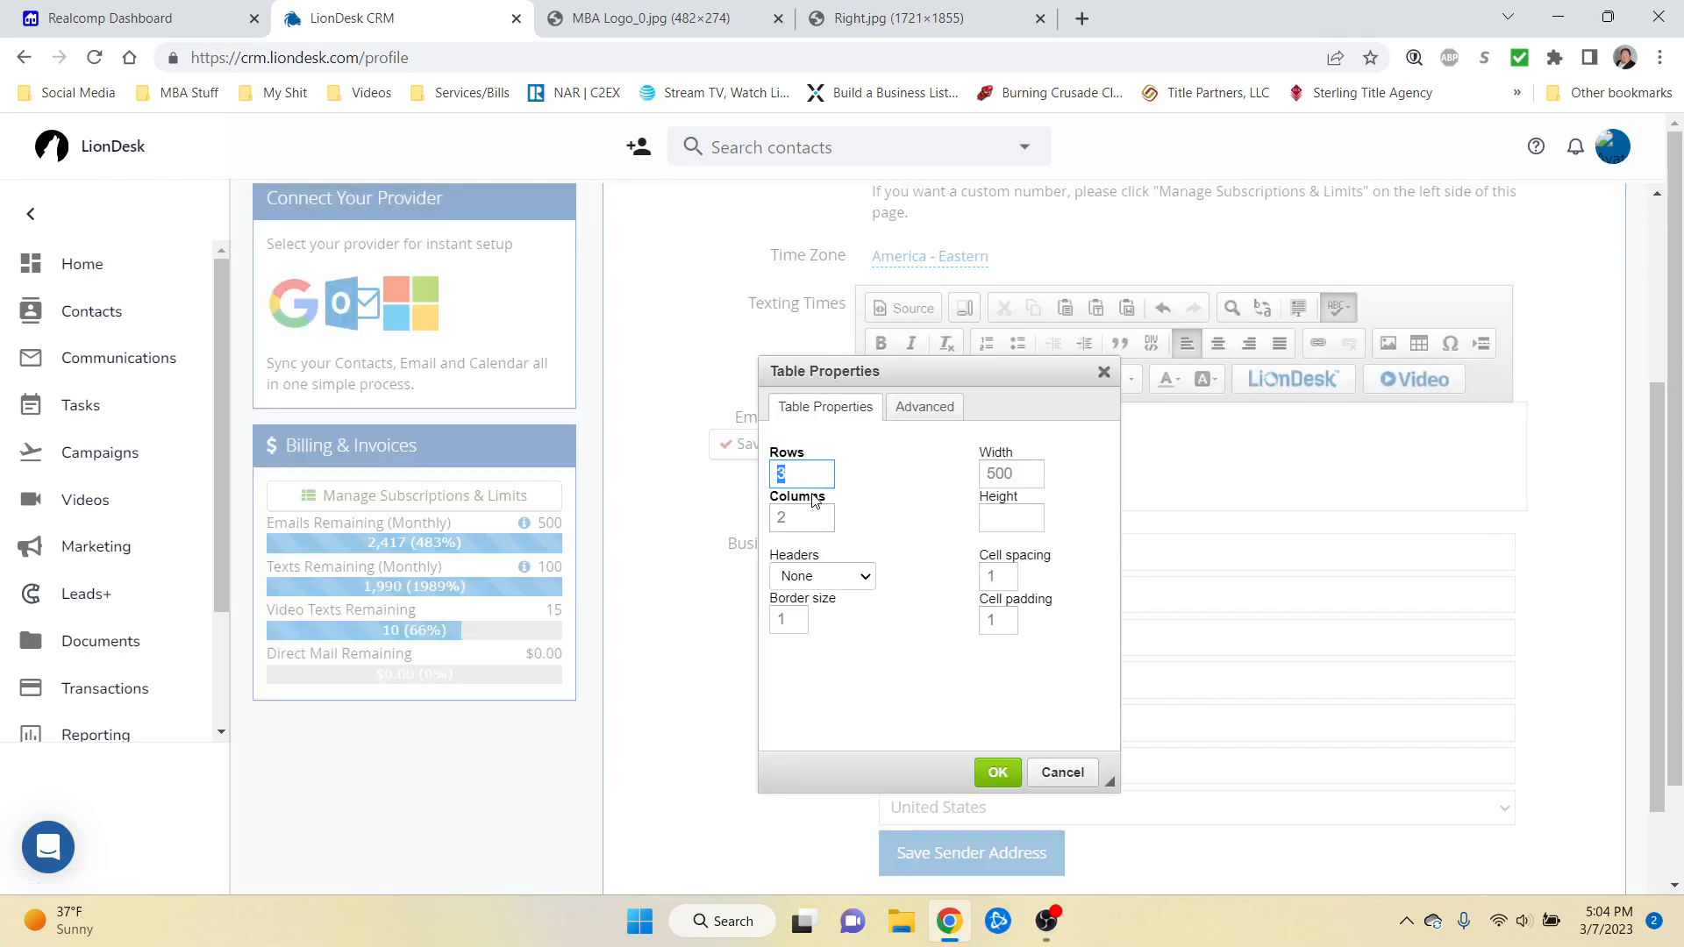
text(1)
key(Tab)
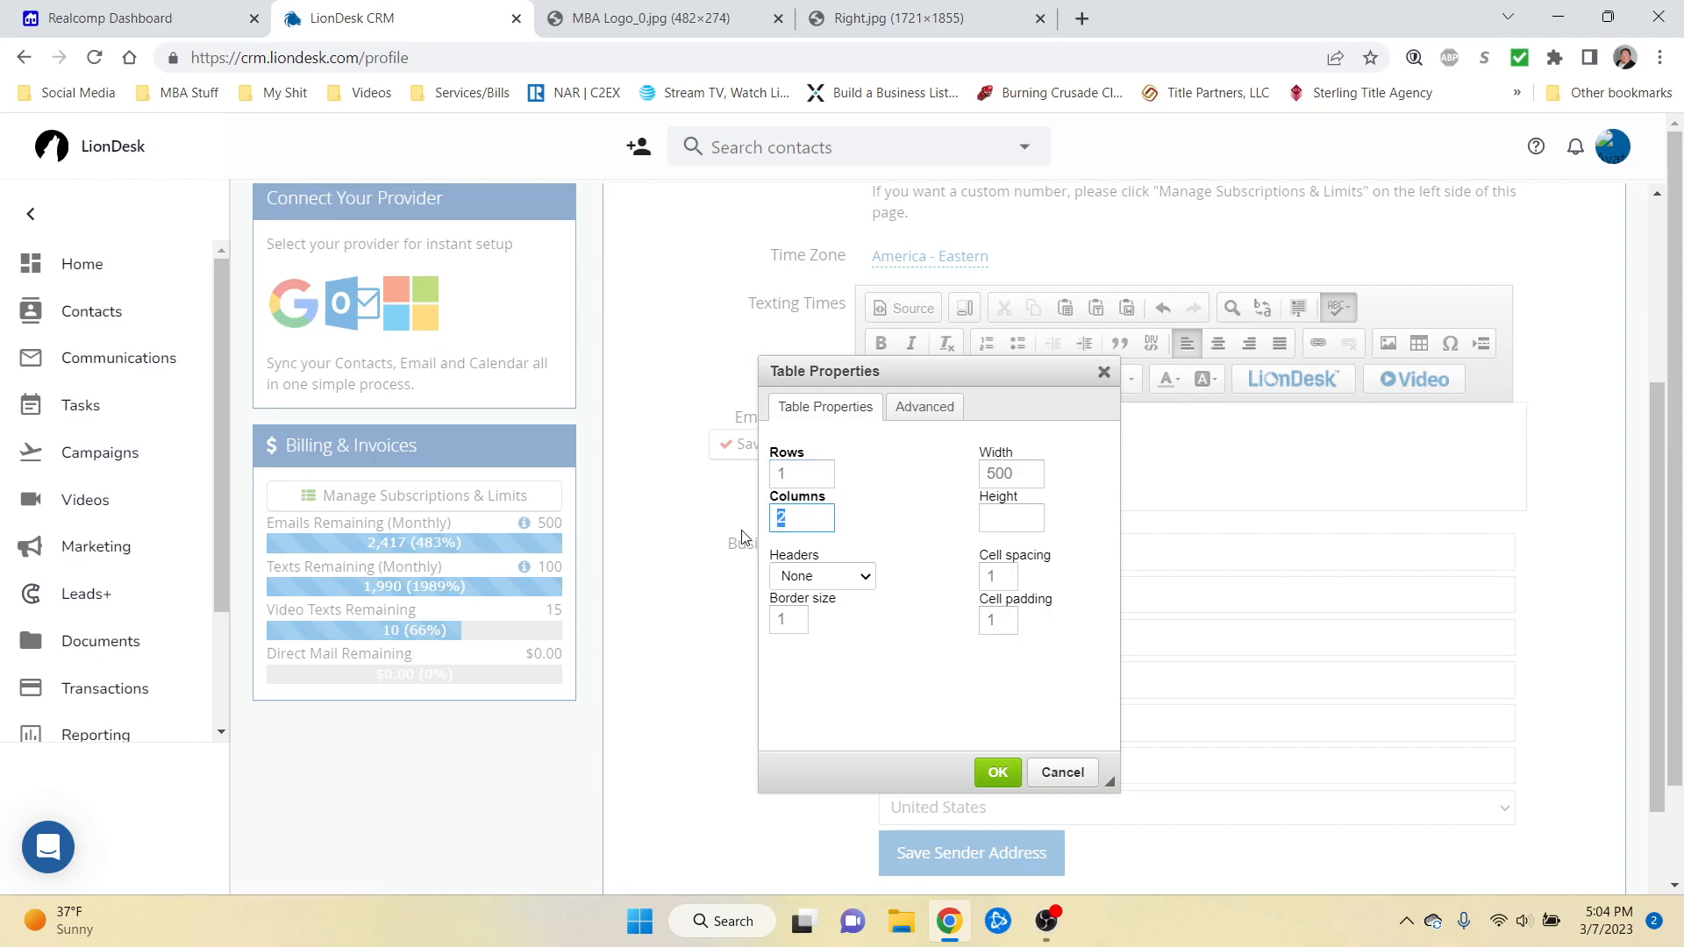
text(3)
click(946, 682)
double_click(1004, 475)
text(650)
double_click(993, 620)
text(150)
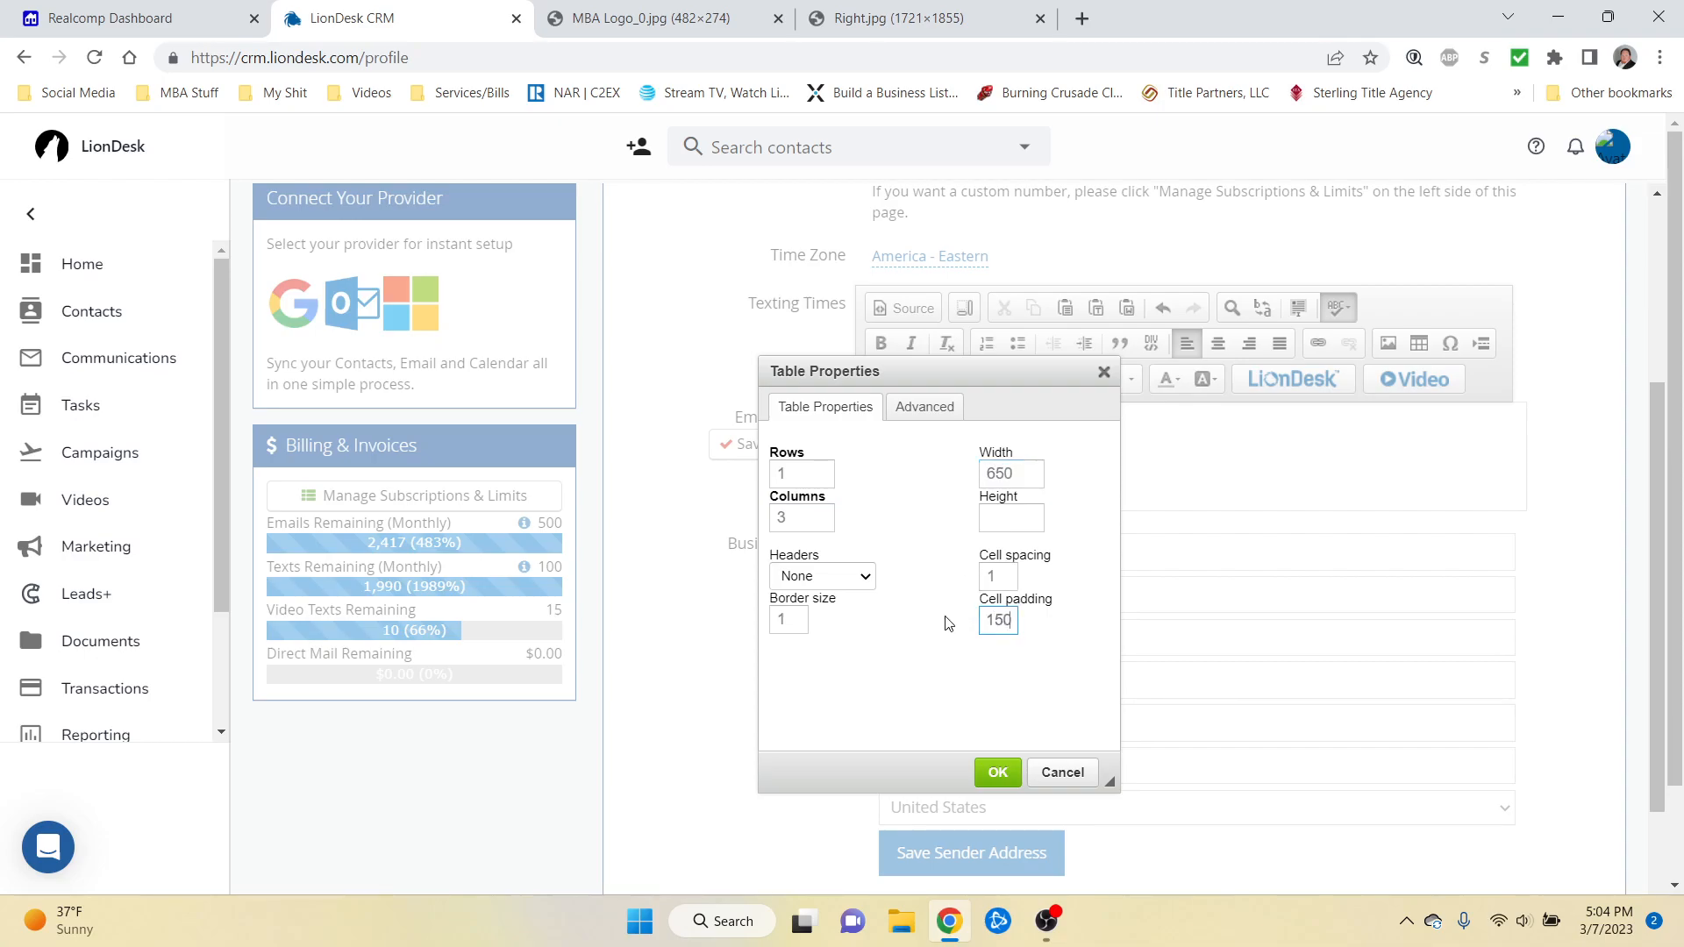
key(BackSpace)
key(BackSpace)
key(BackSpace)
text(5)
click(944, 636)
Step: Confirm Table Properties to place the empty one-row, three-column table in the signature
click(998, 772)
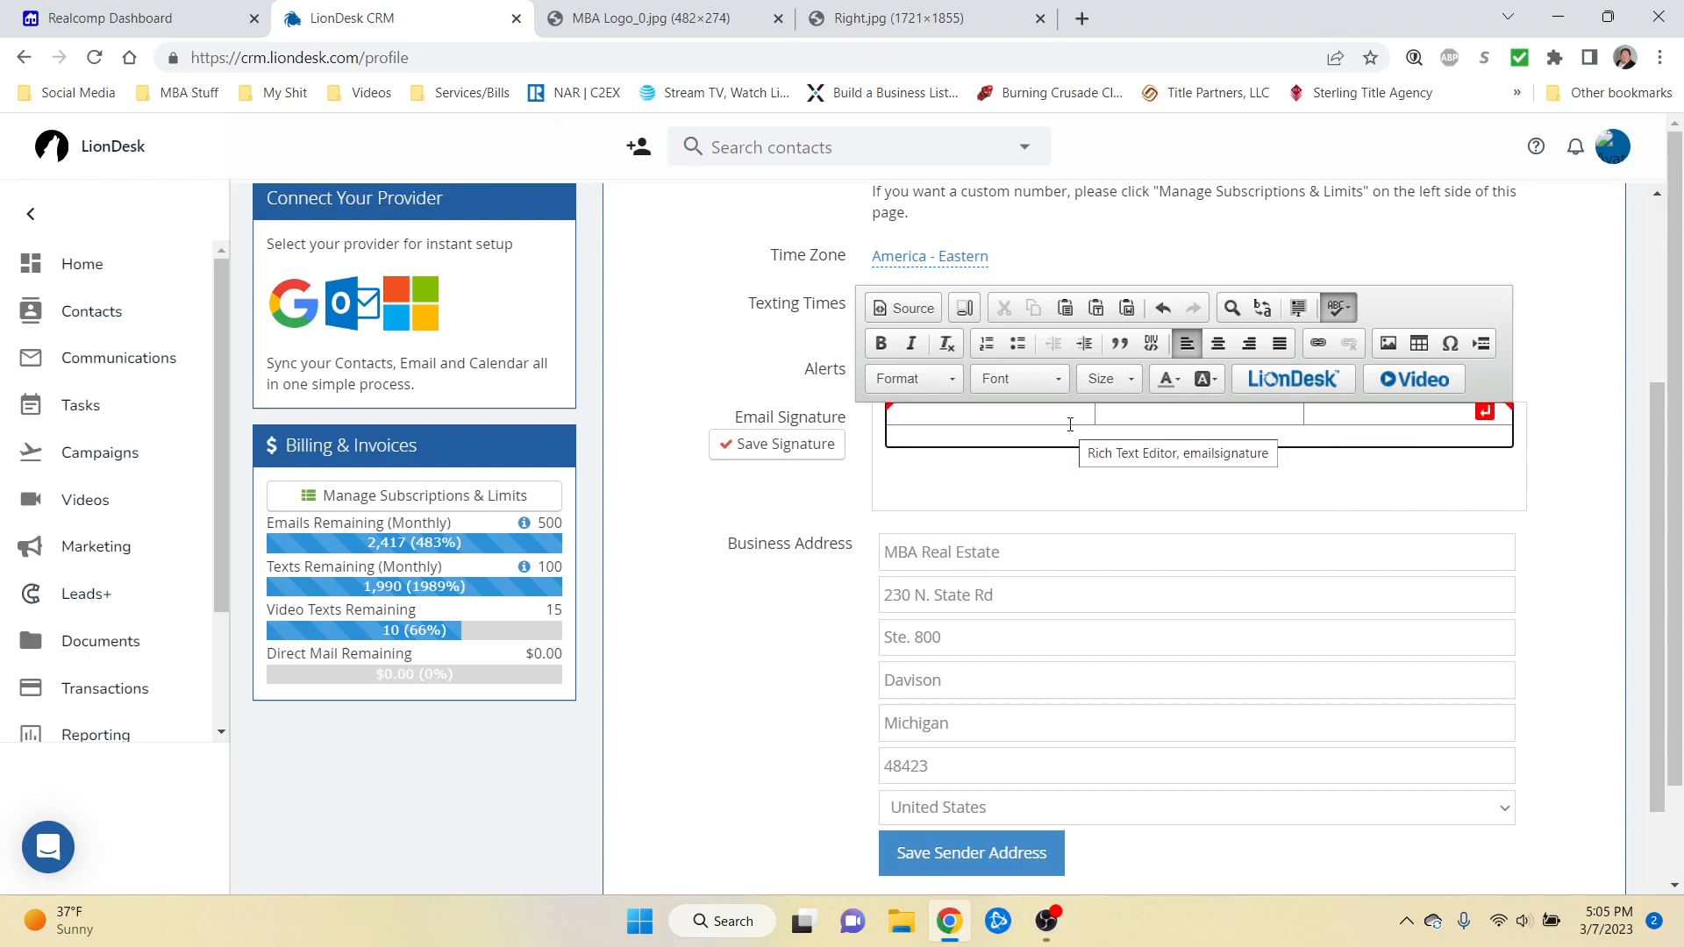
Step: Put aaa placeholders in the cells and paste the copied contact text into the middle cell
text(aaa)
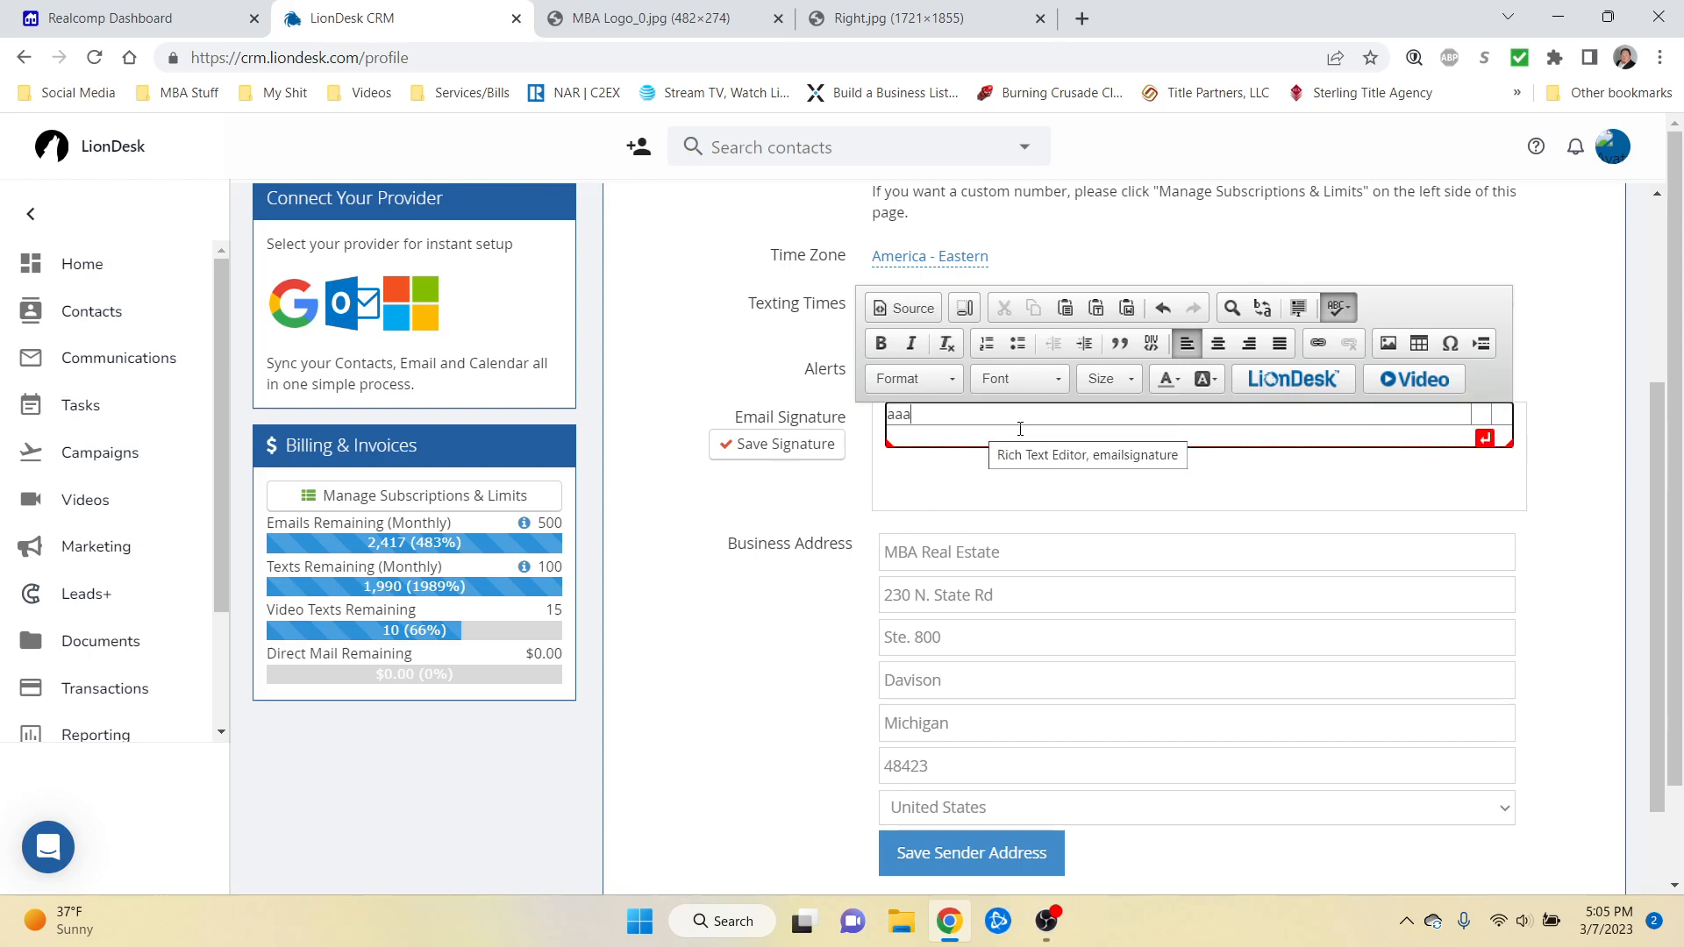
click(1484, 424)
text(aa)
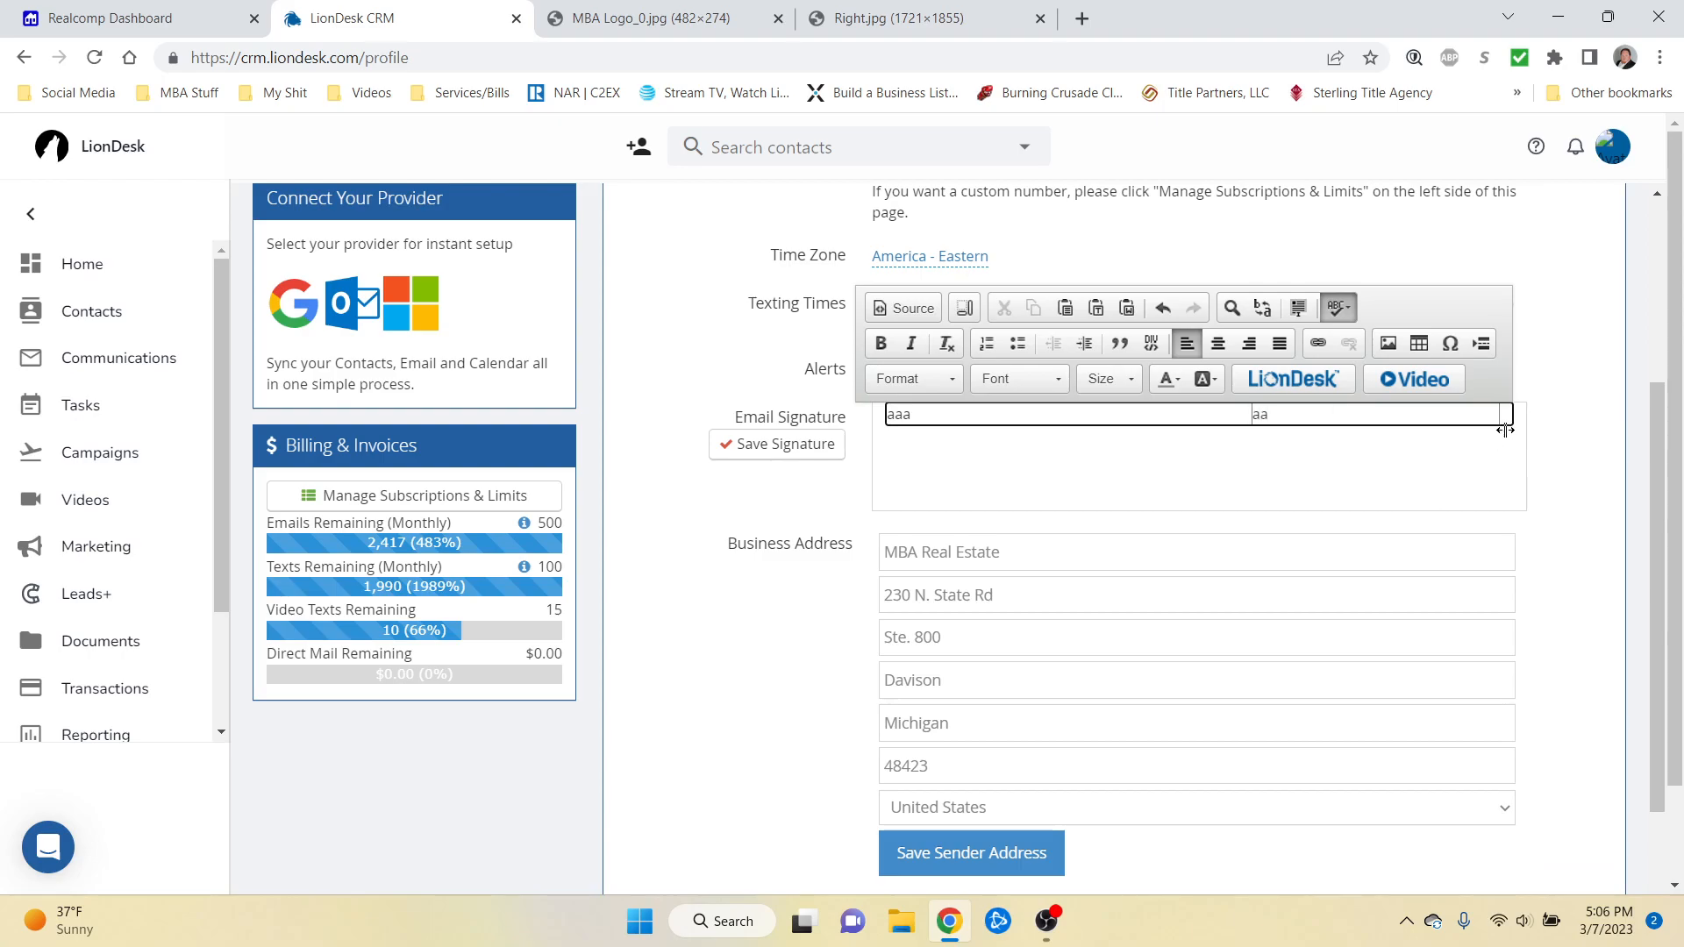
click(1506, 415)
text(aaa)
key(BackSpace)
key(BackSpace)
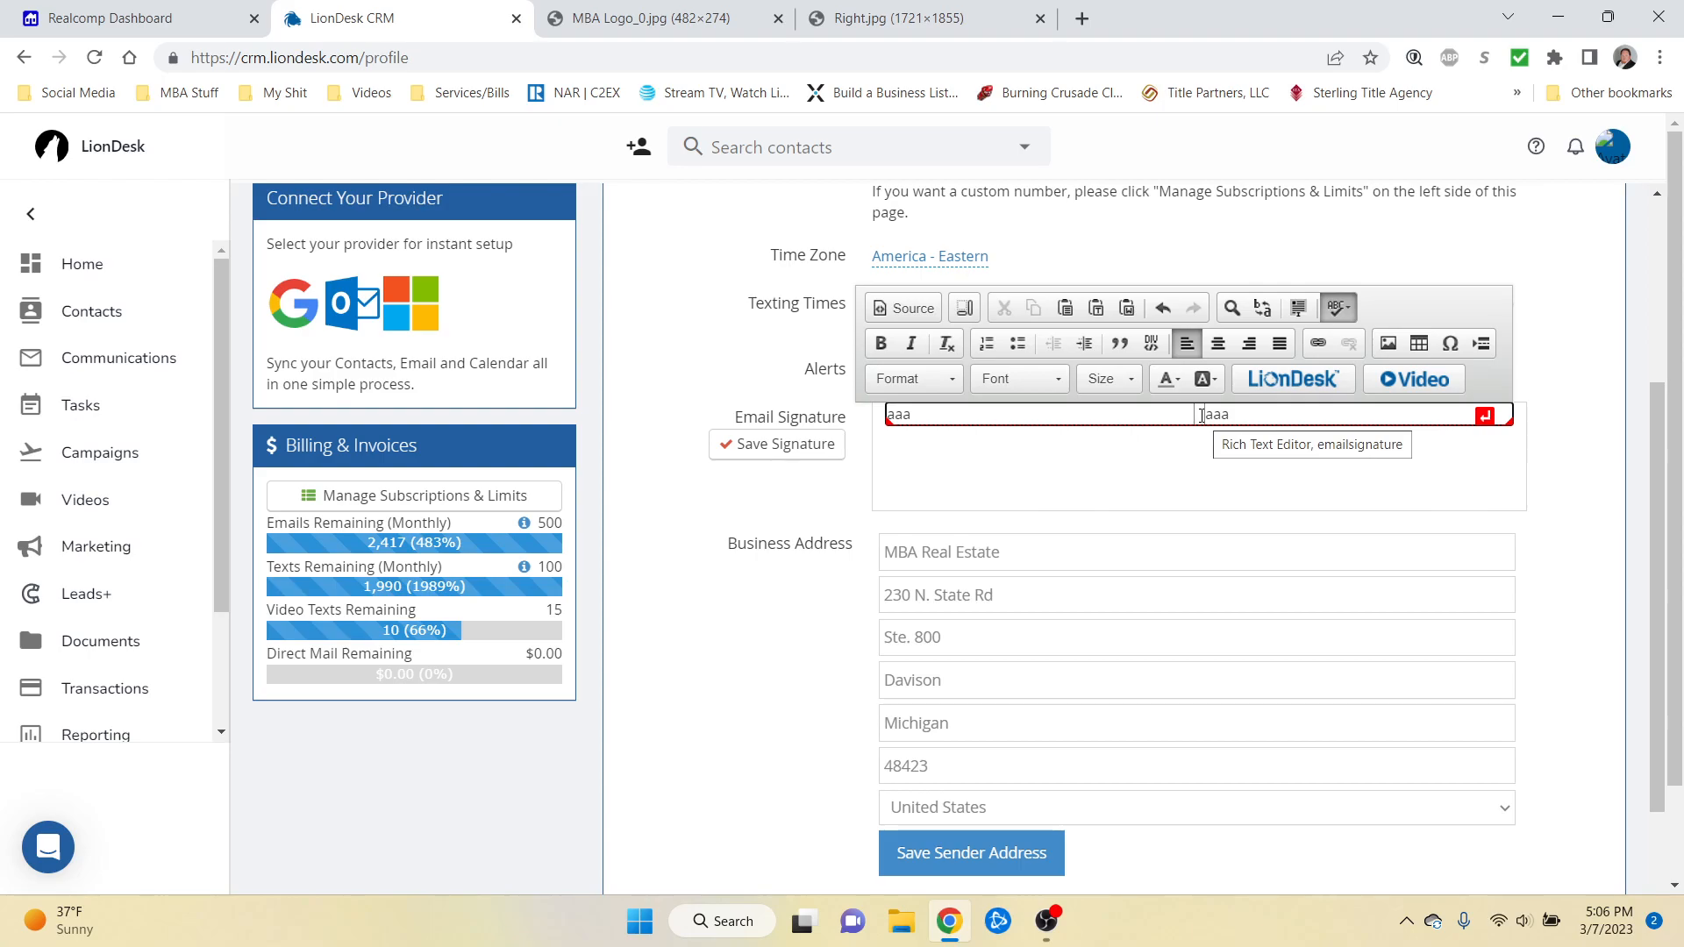
key(ctrl+v)
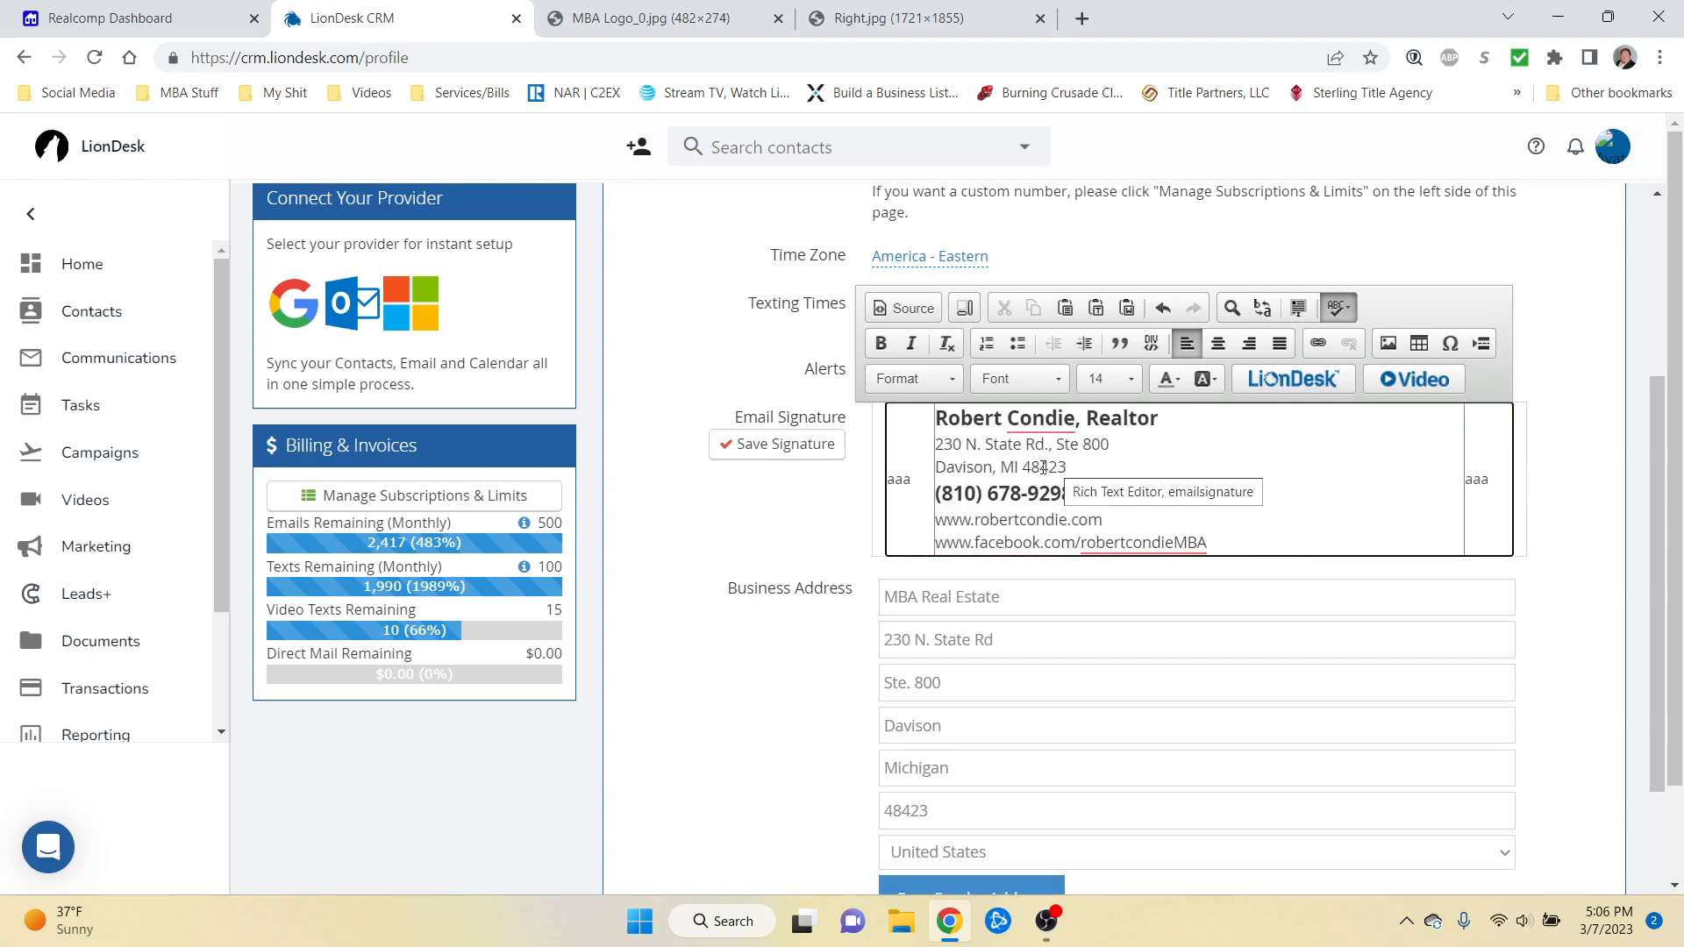
Step: Delete the aaa placeholder from the left table cell
click(918, 477)
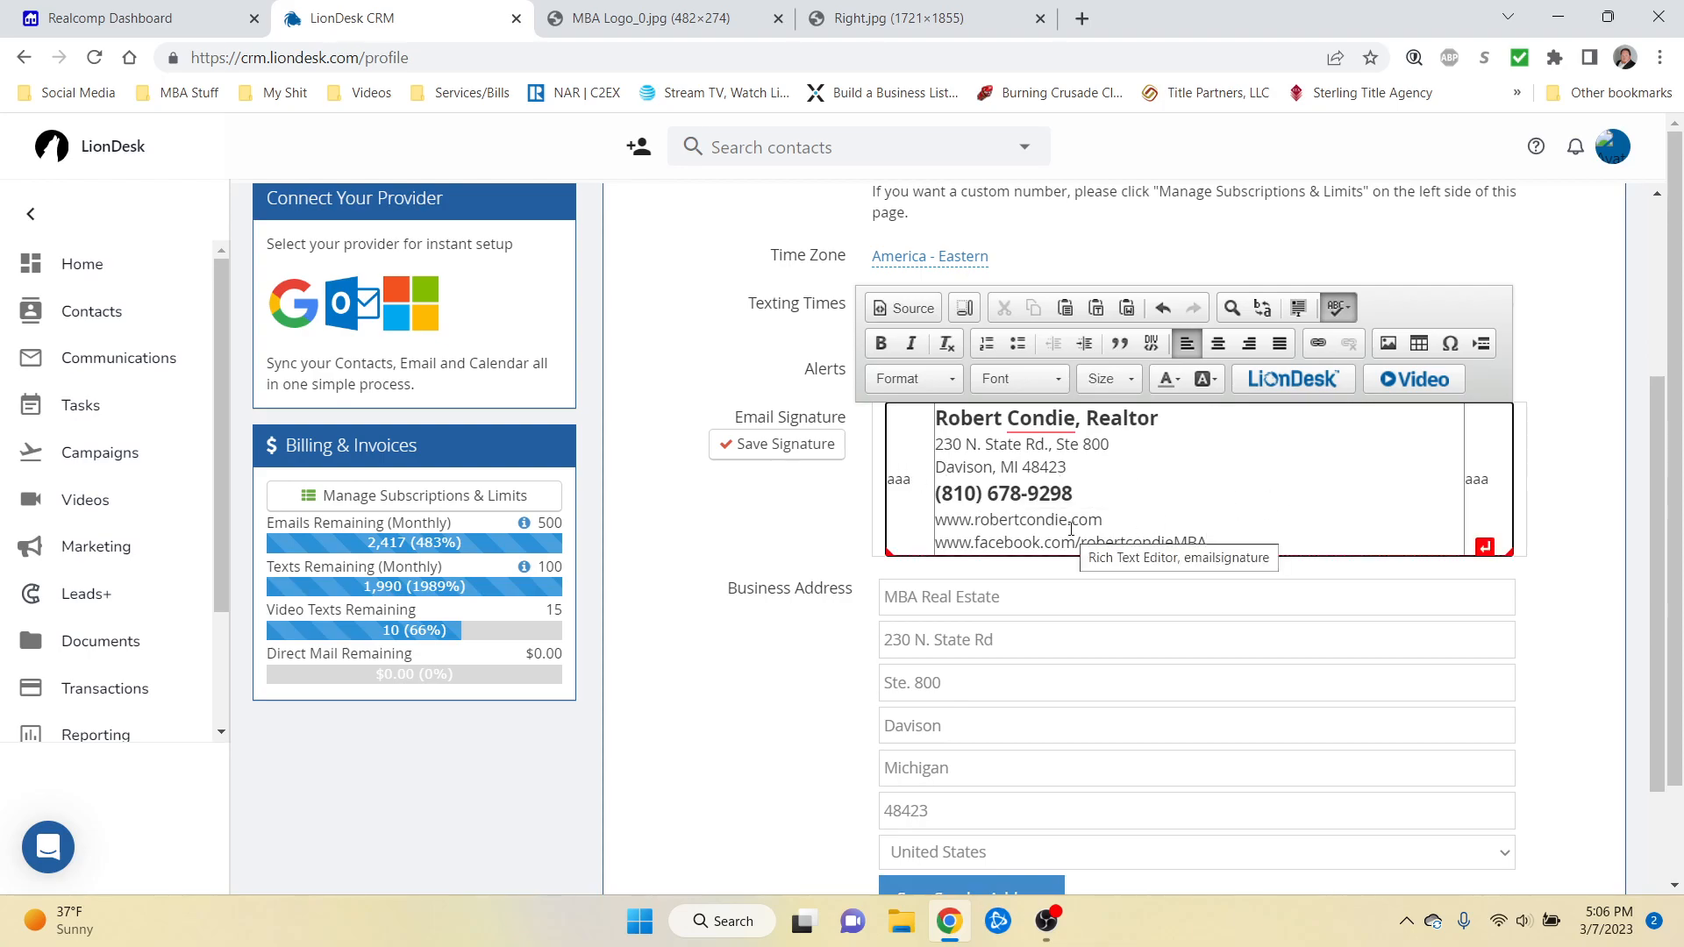
key(BackSpace)
key(BackSpace)
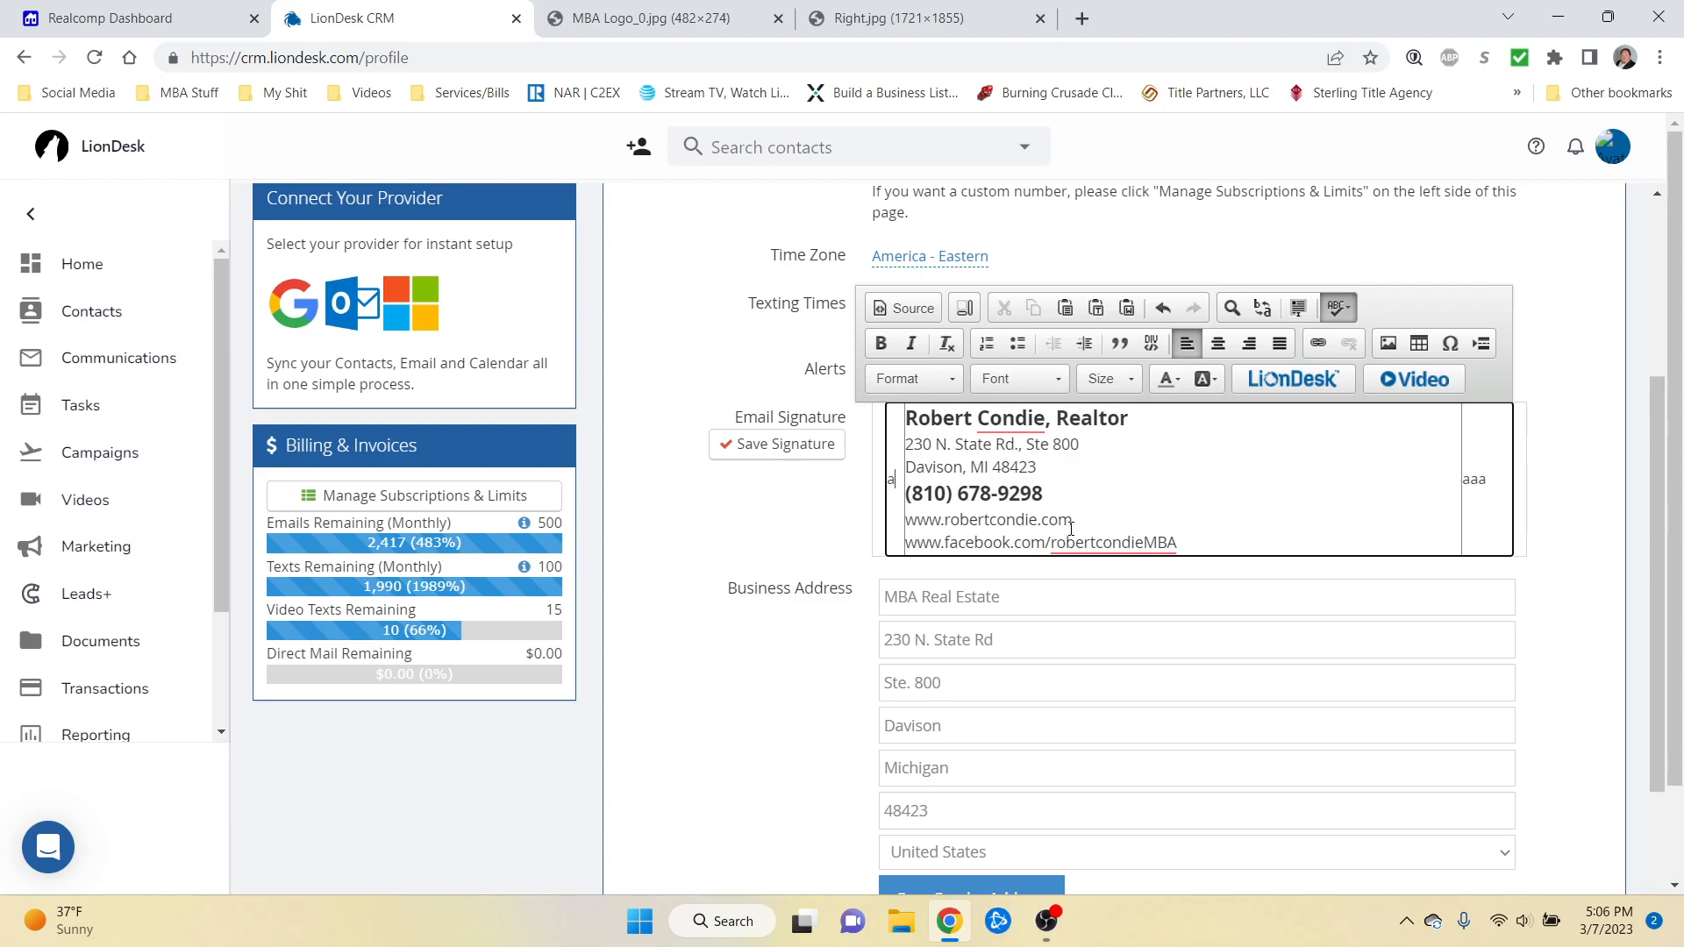
key(BackSpace)
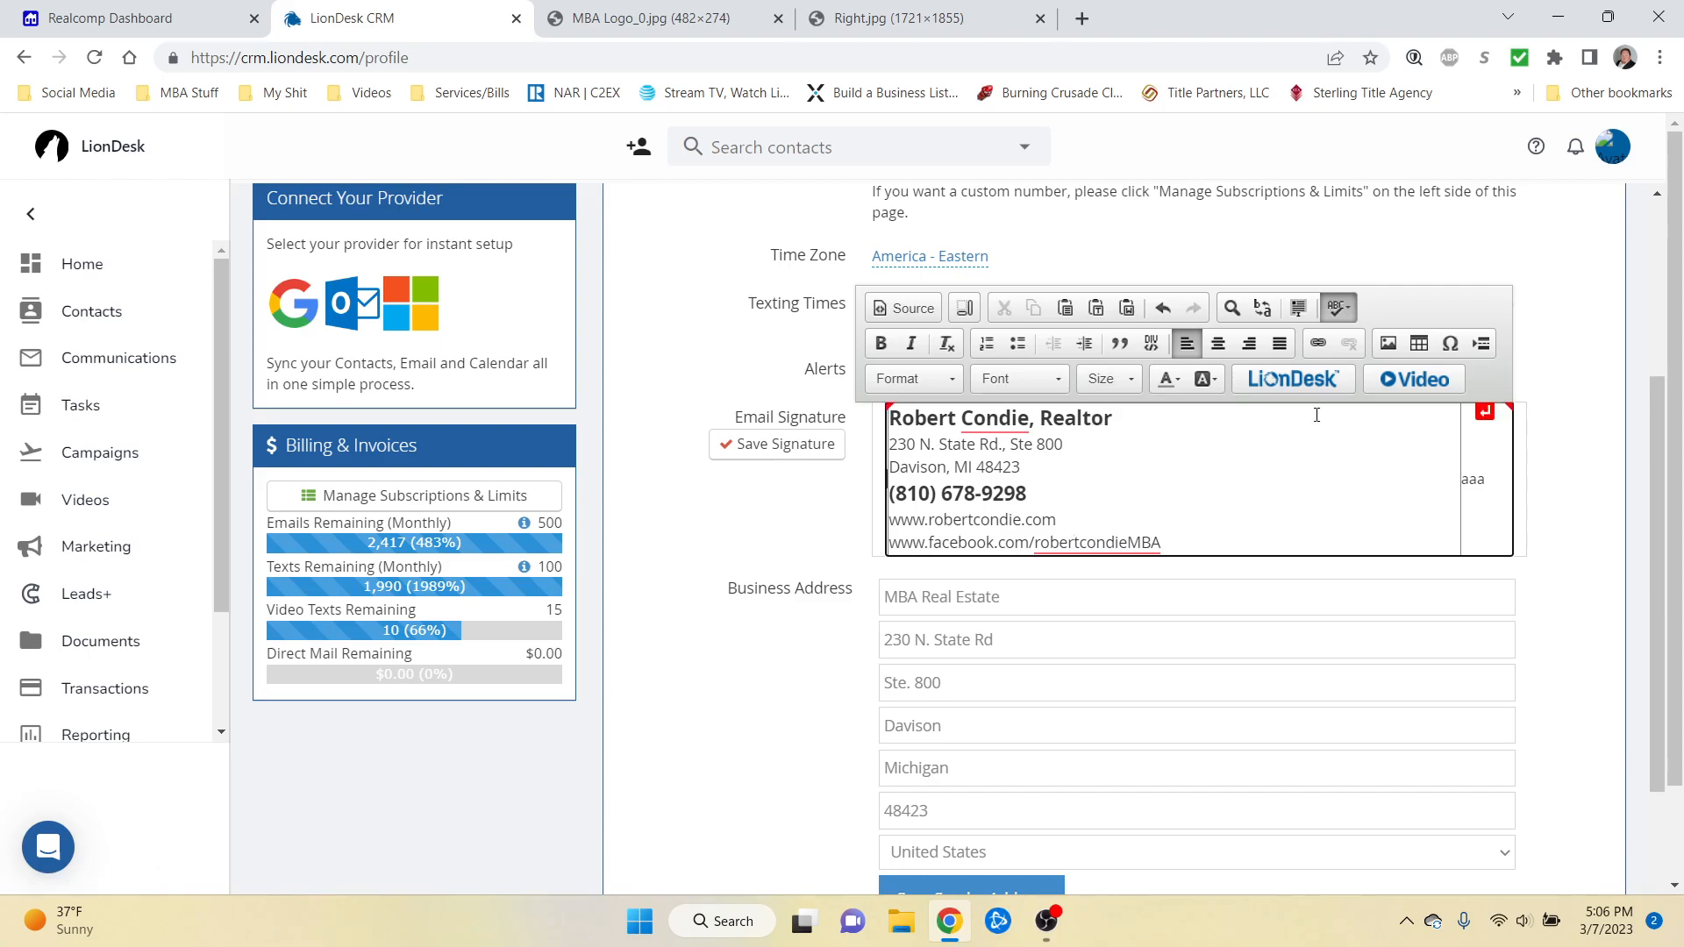
Step: Copy the MBA Logo_0.jpg image address from its tab for a new signature image
click(1388, 345)
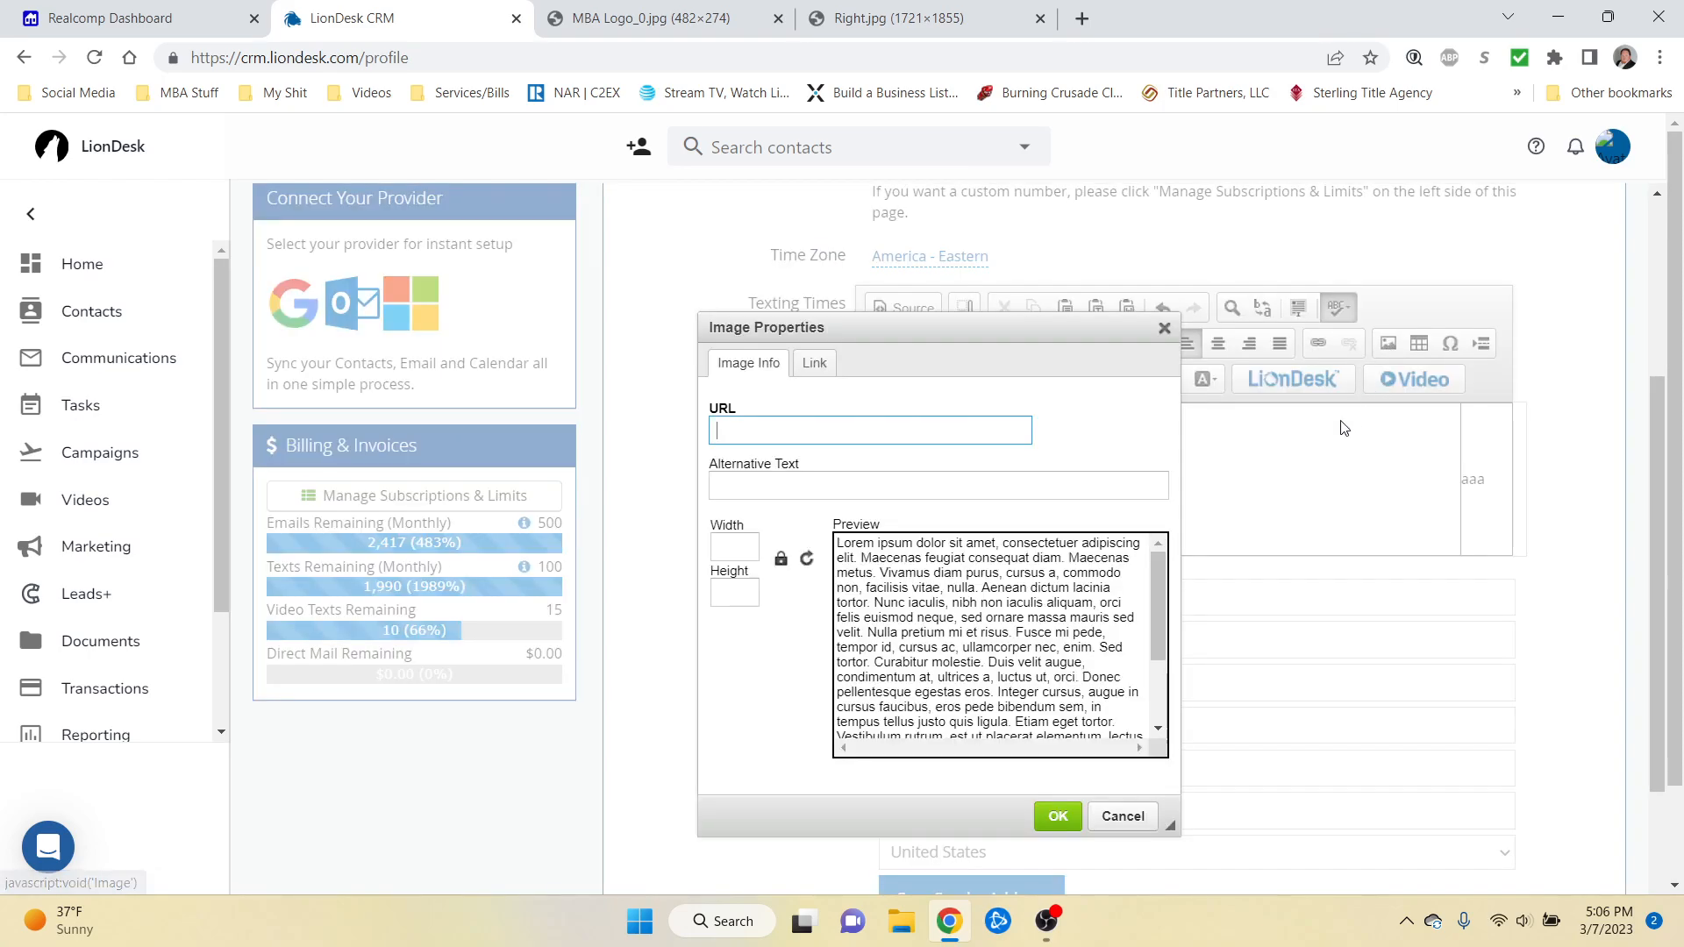
click(641, 20)
click(630, 55)
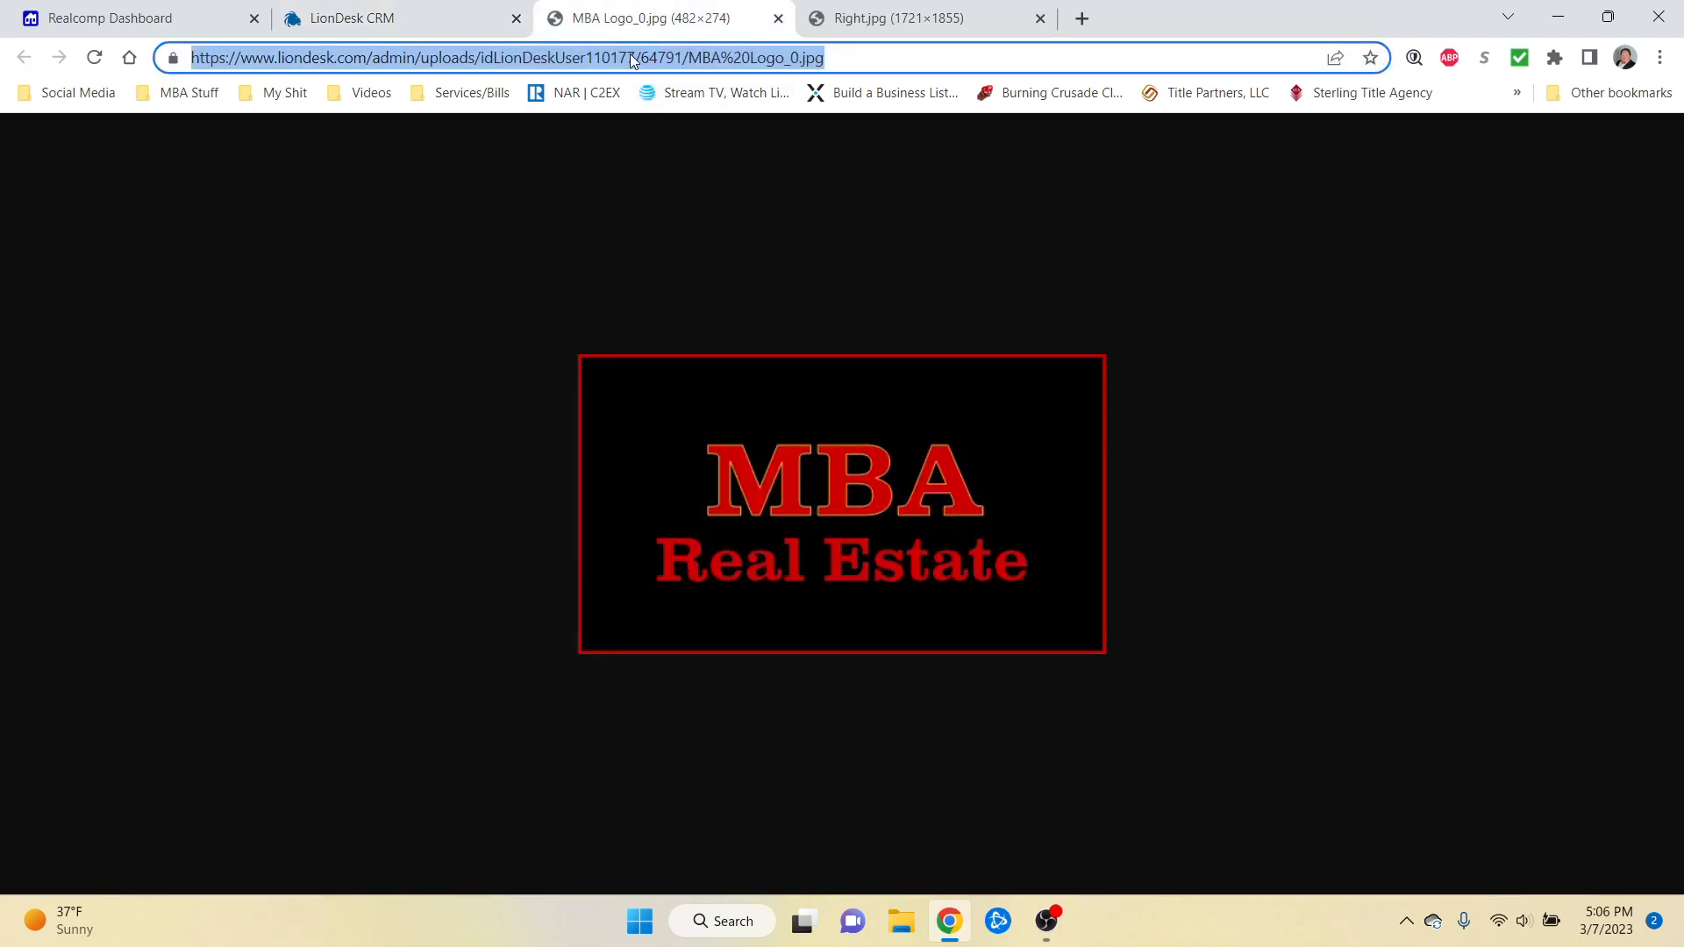
right_click(630, 55)
click(693, 212)
click(492, 32)
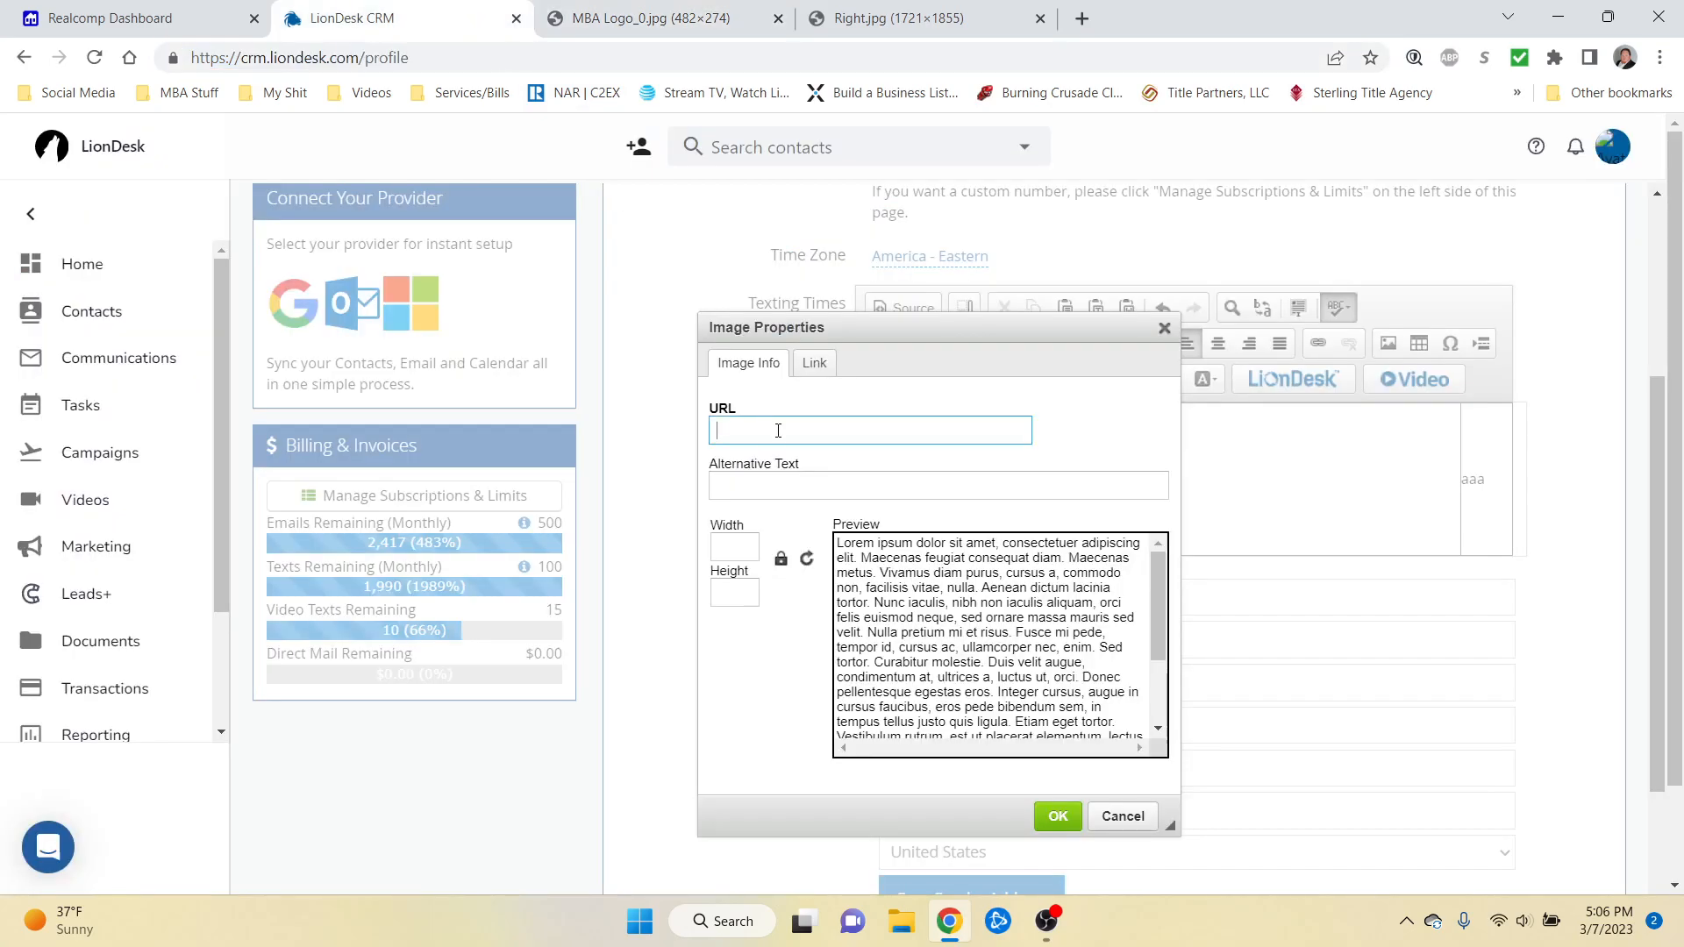
Step: Insert the logo at height 150 (264×150) and delete the leftover aaa text
key(ctrl+v)
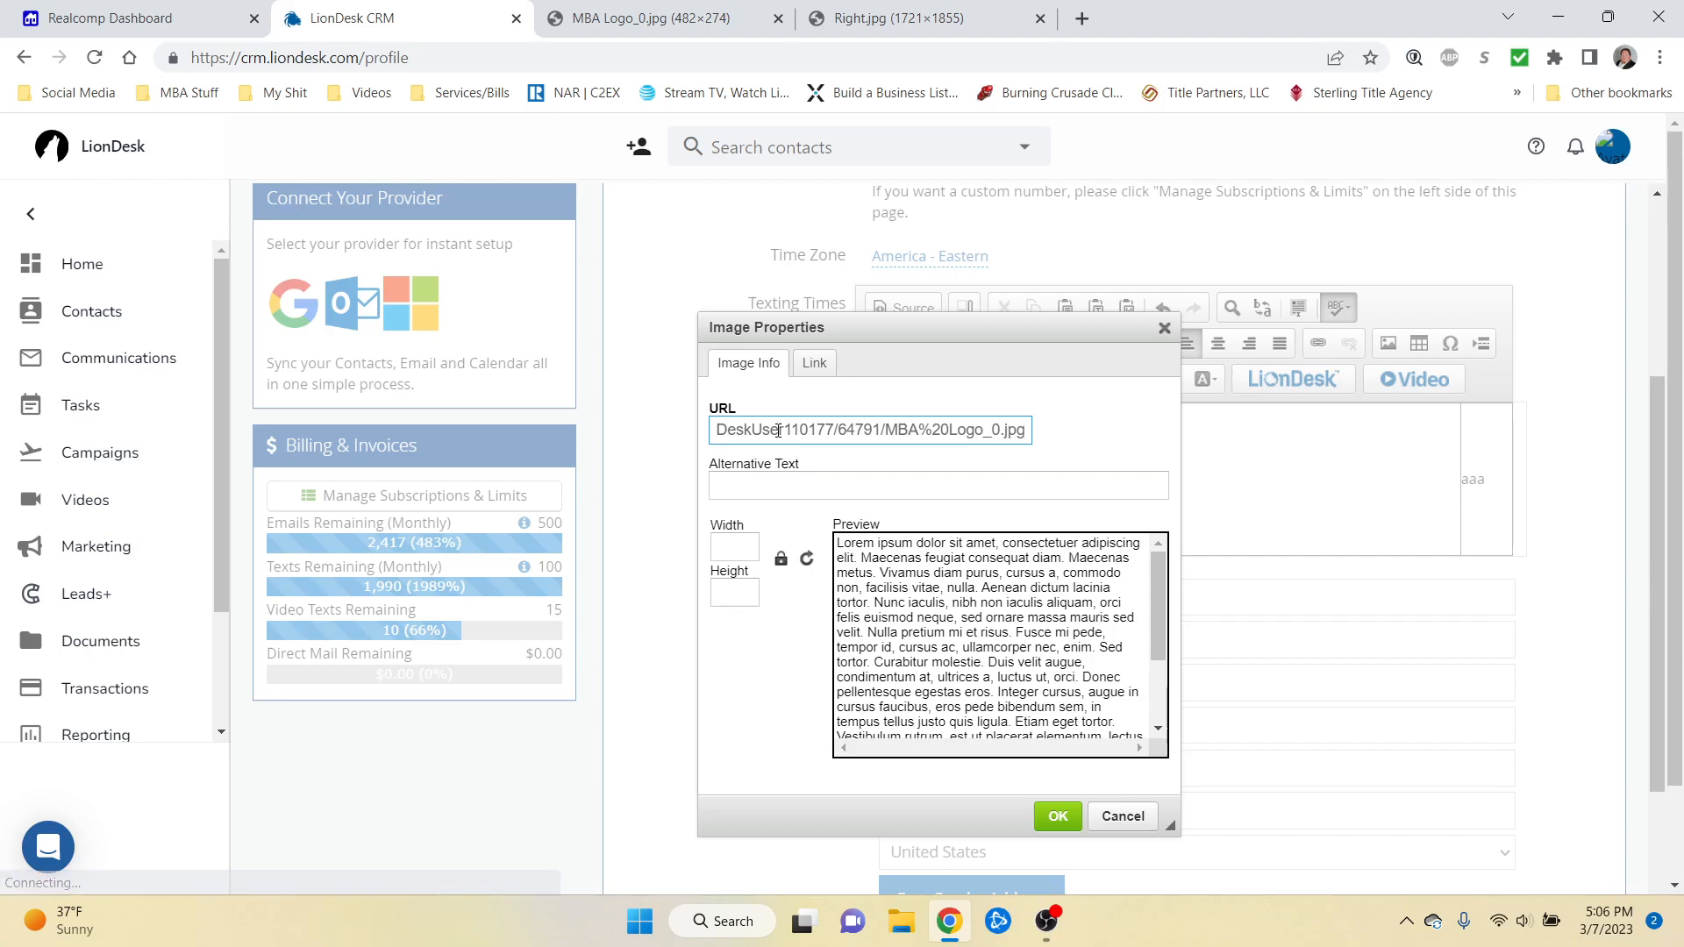
click(784, 695)
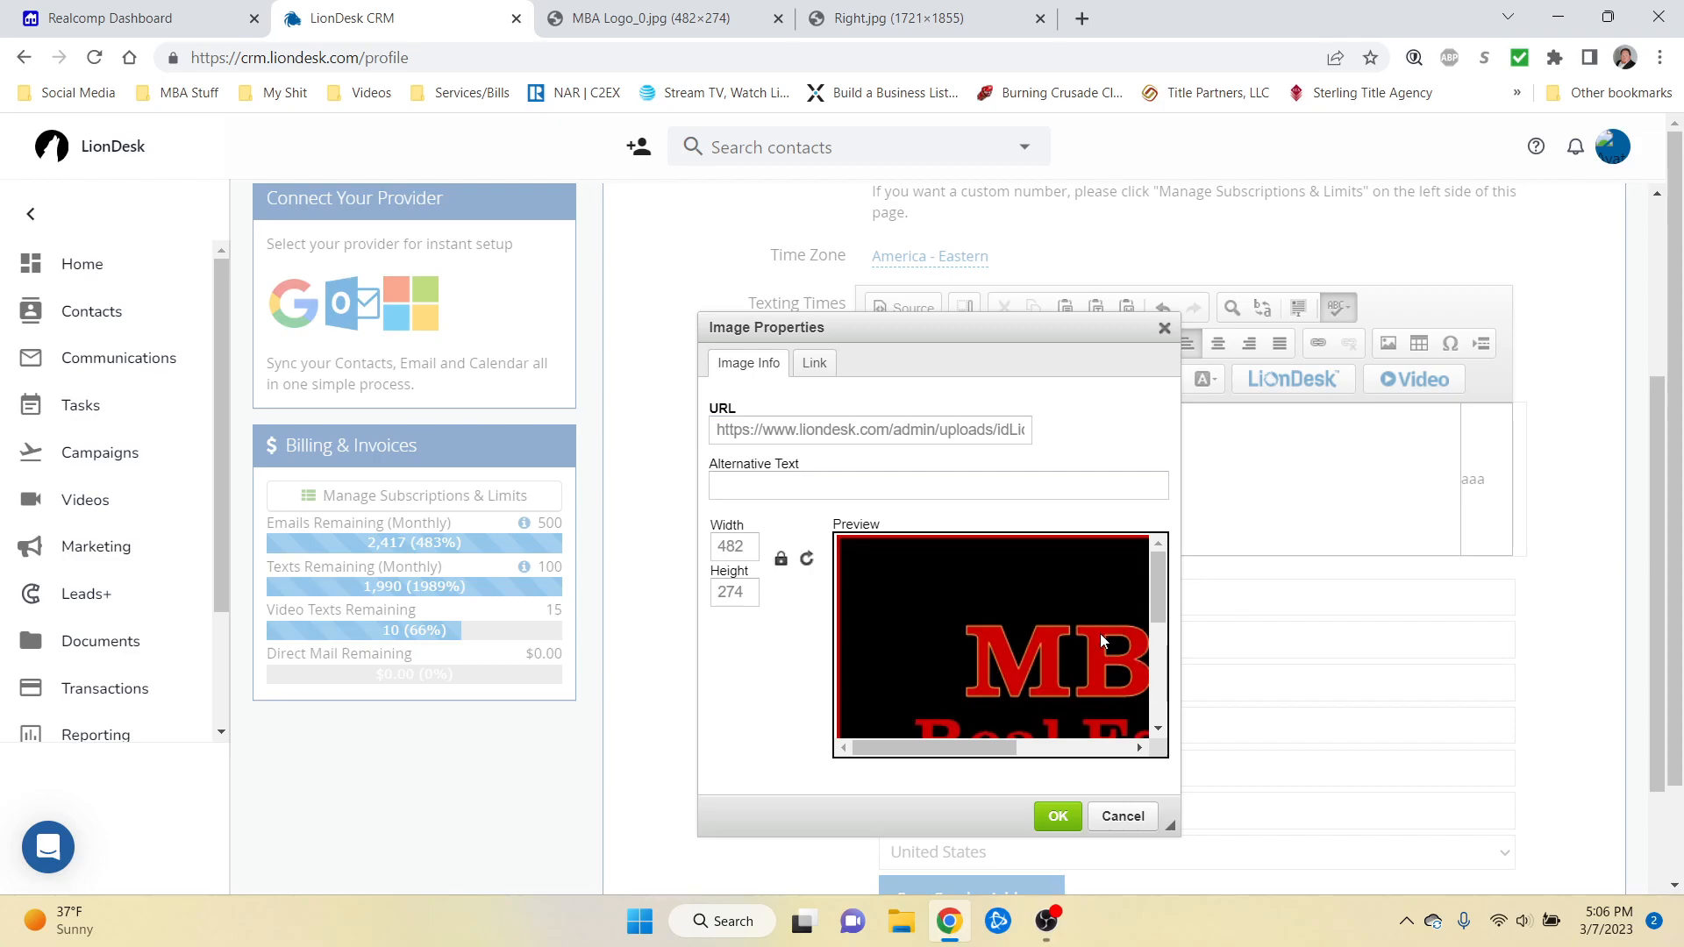
click(750, 590)
double_click(730, 594)
text(150)
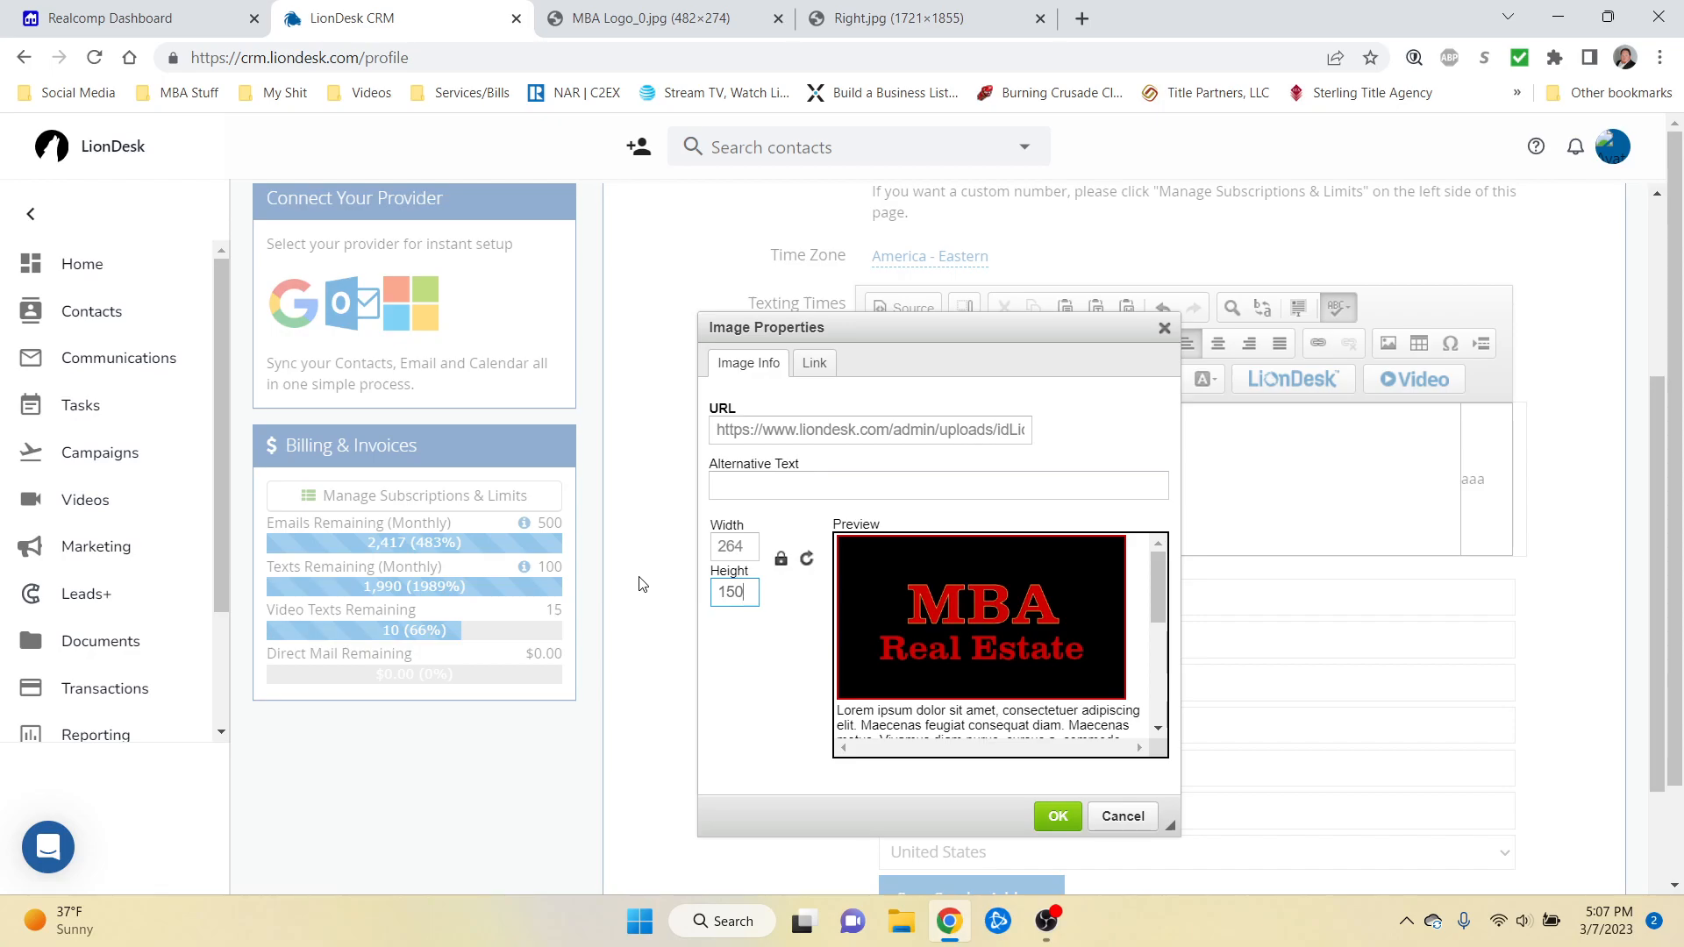
click(1051, 812)
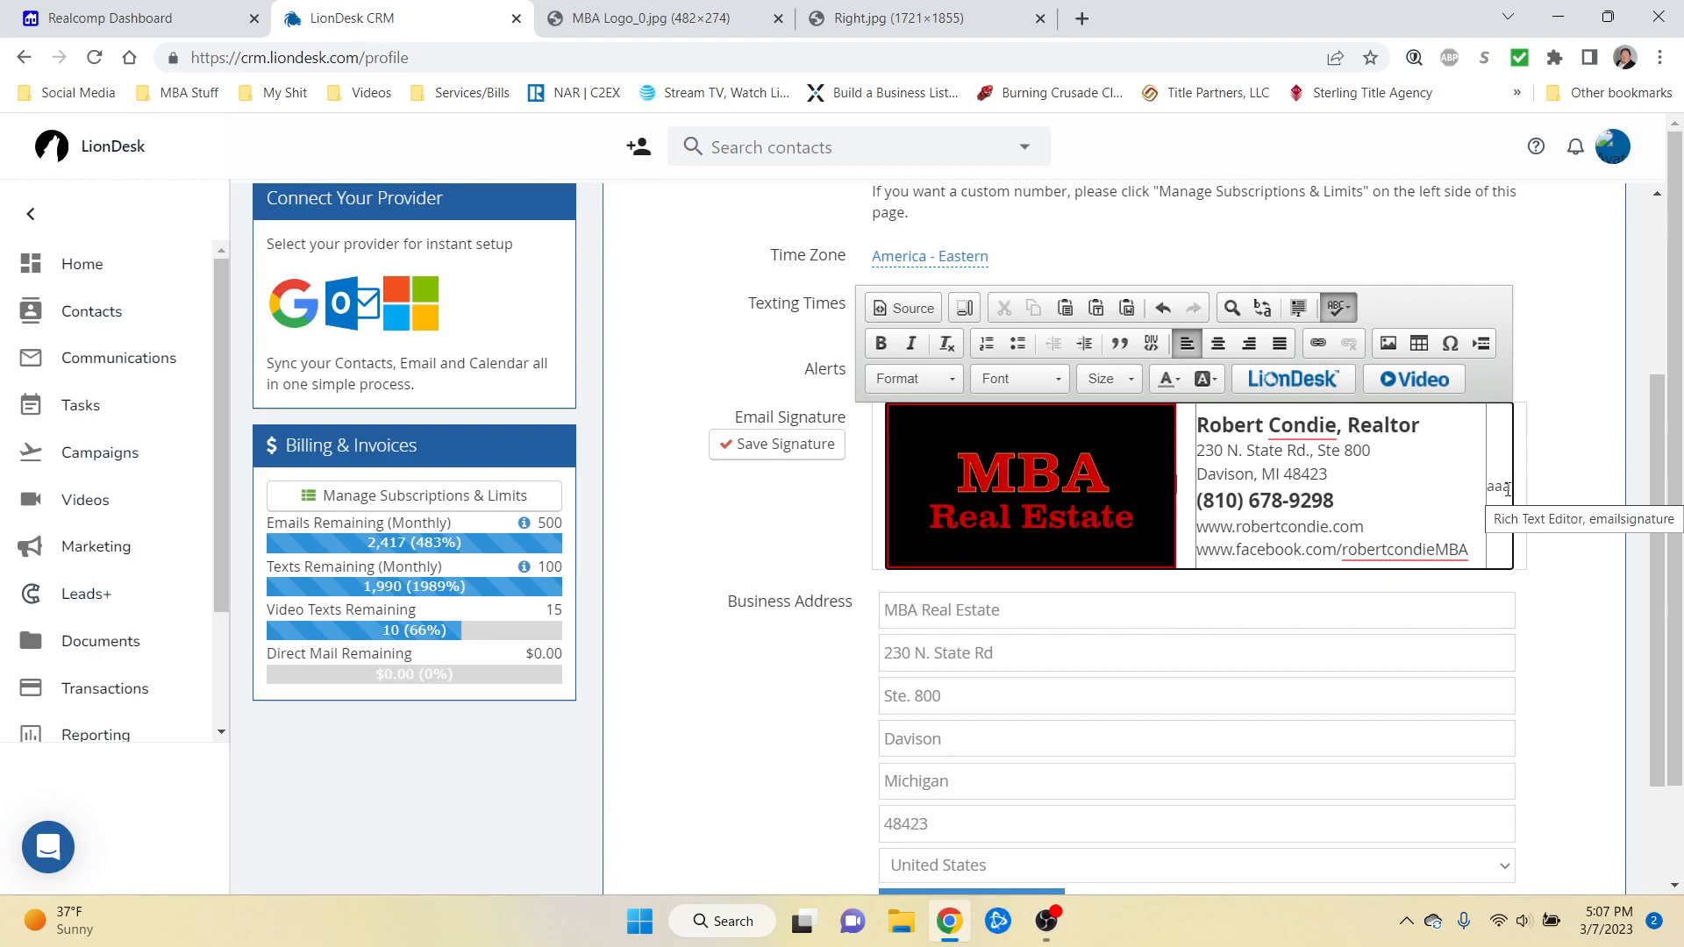
key(BackSpace)
key(BackSpace)
key(BackSpace)
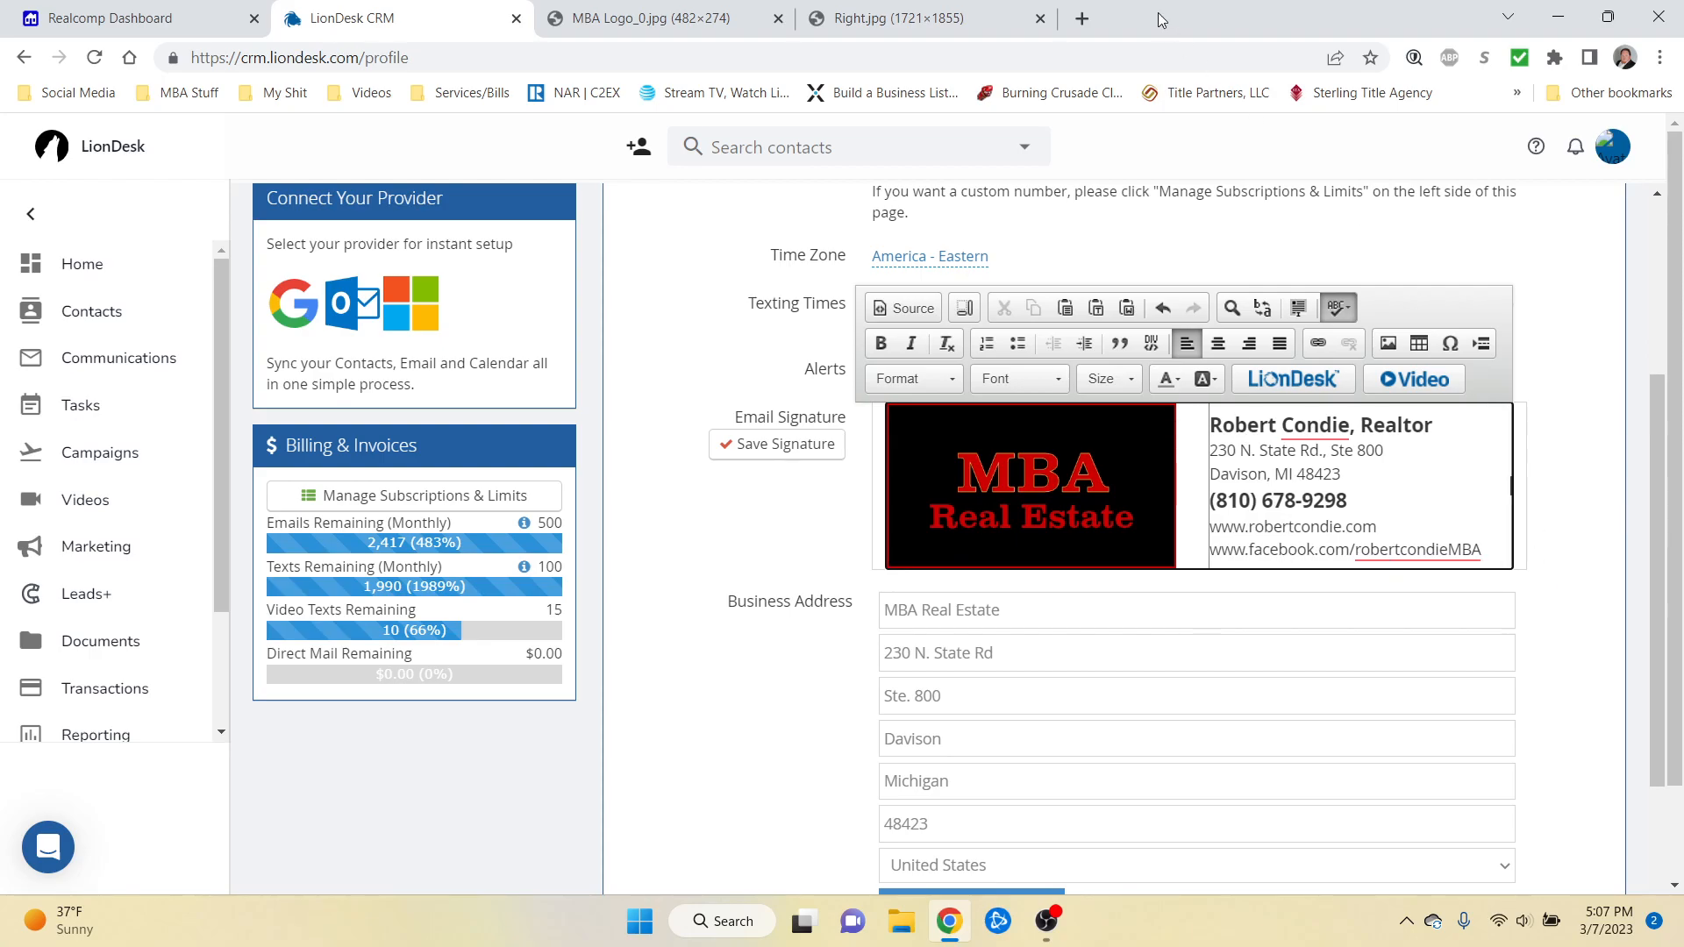
Step: Copy the Right.jpg headshot's image address from its tab
click(880, 18)
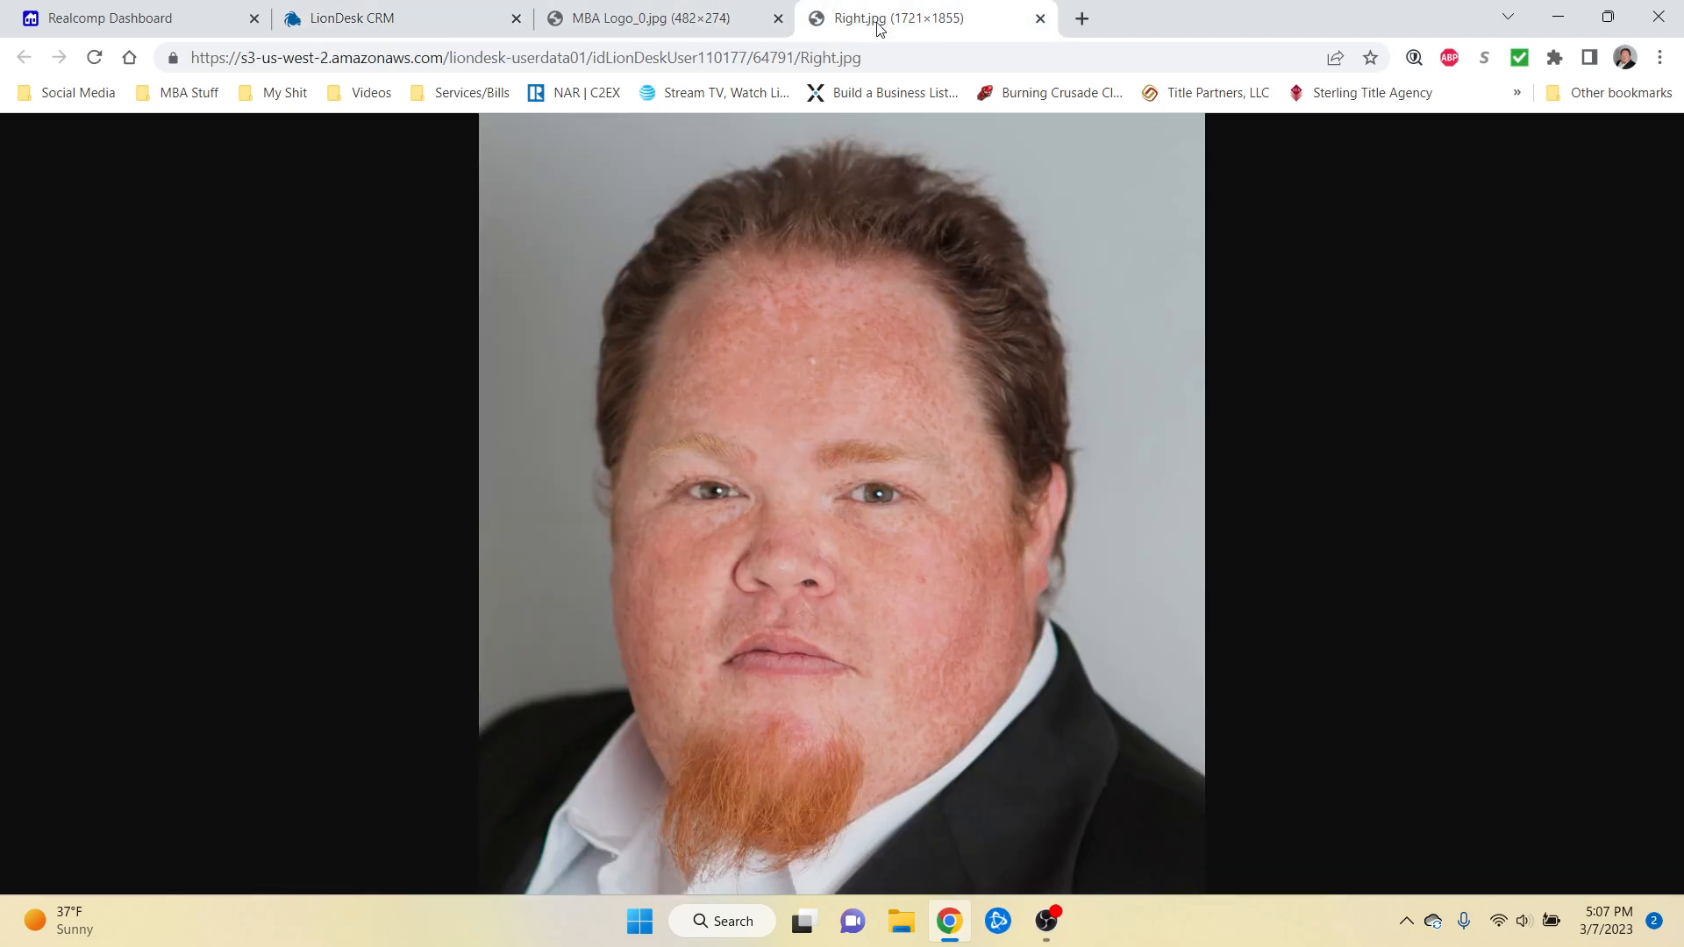
click(396, 56)
right_click(397, 56)
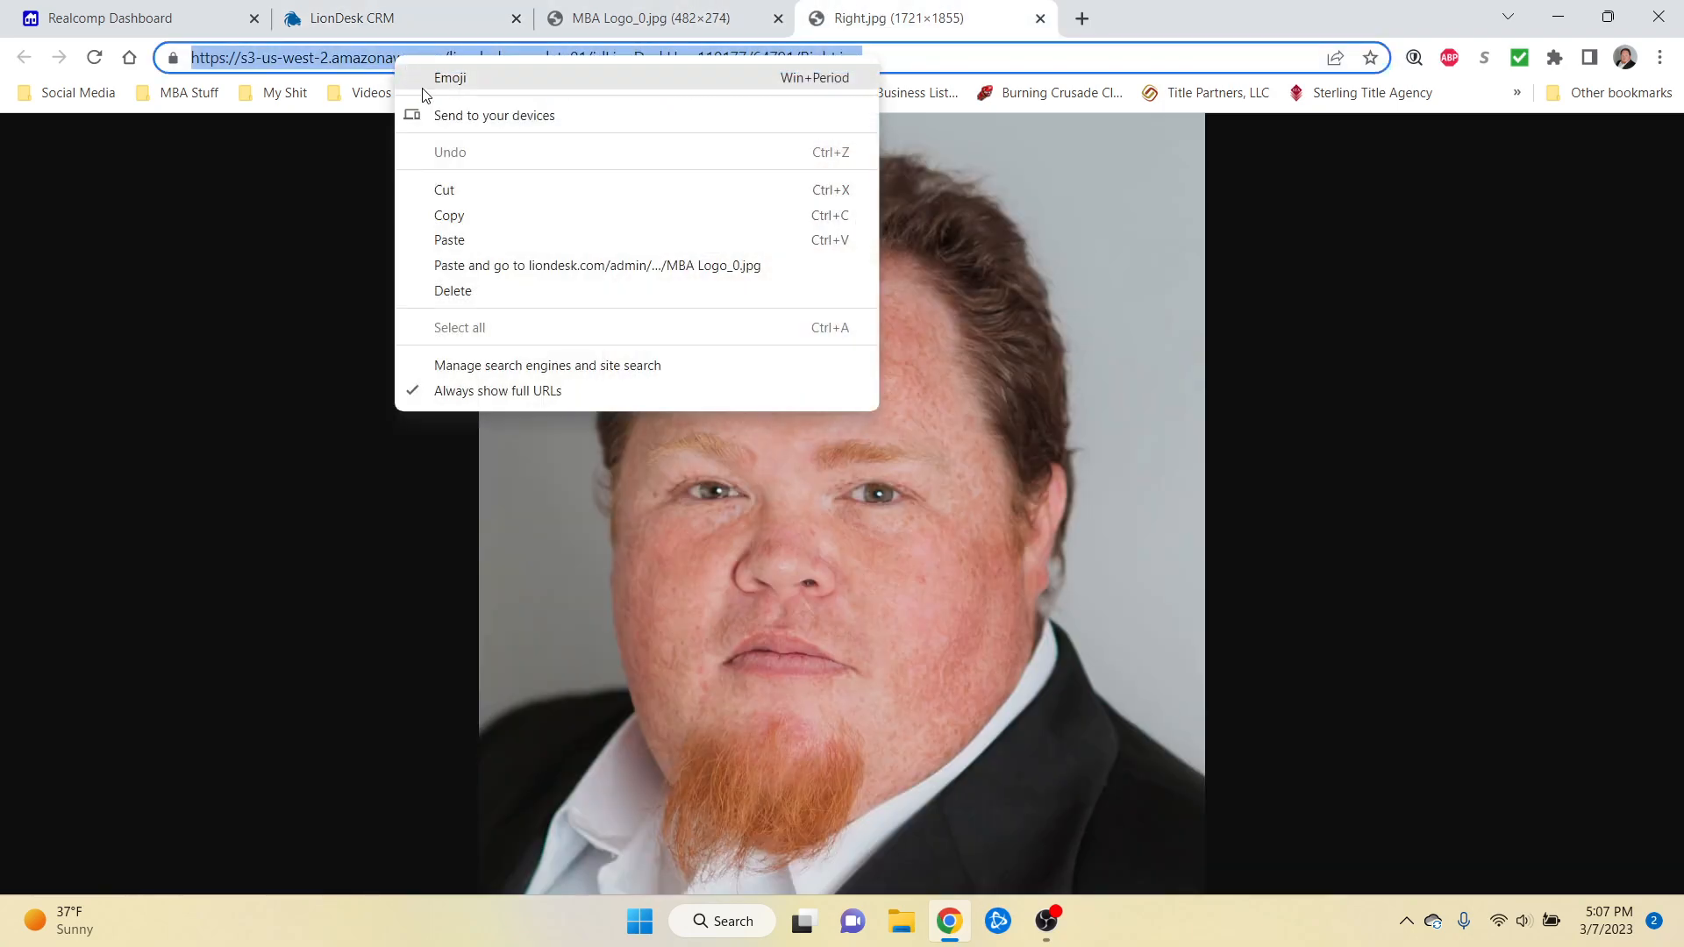
click(458, 211)
click(445, 17)
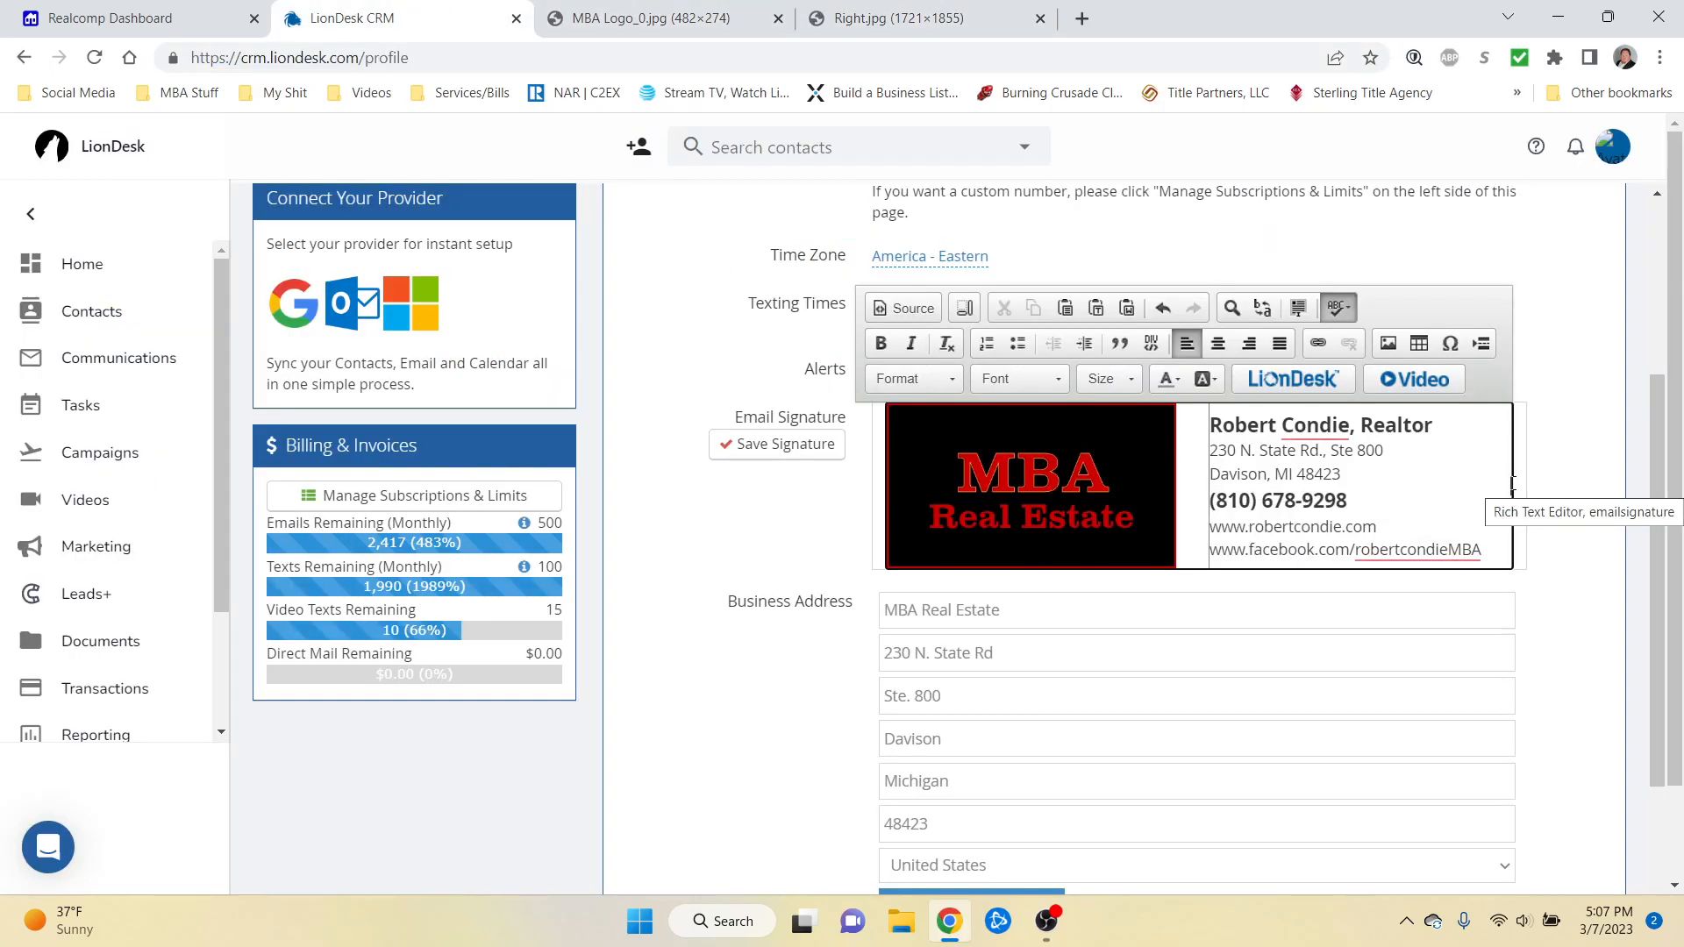
Step: Insert the headshot into the signature at height 150 (139×150)
click(1390, 349)
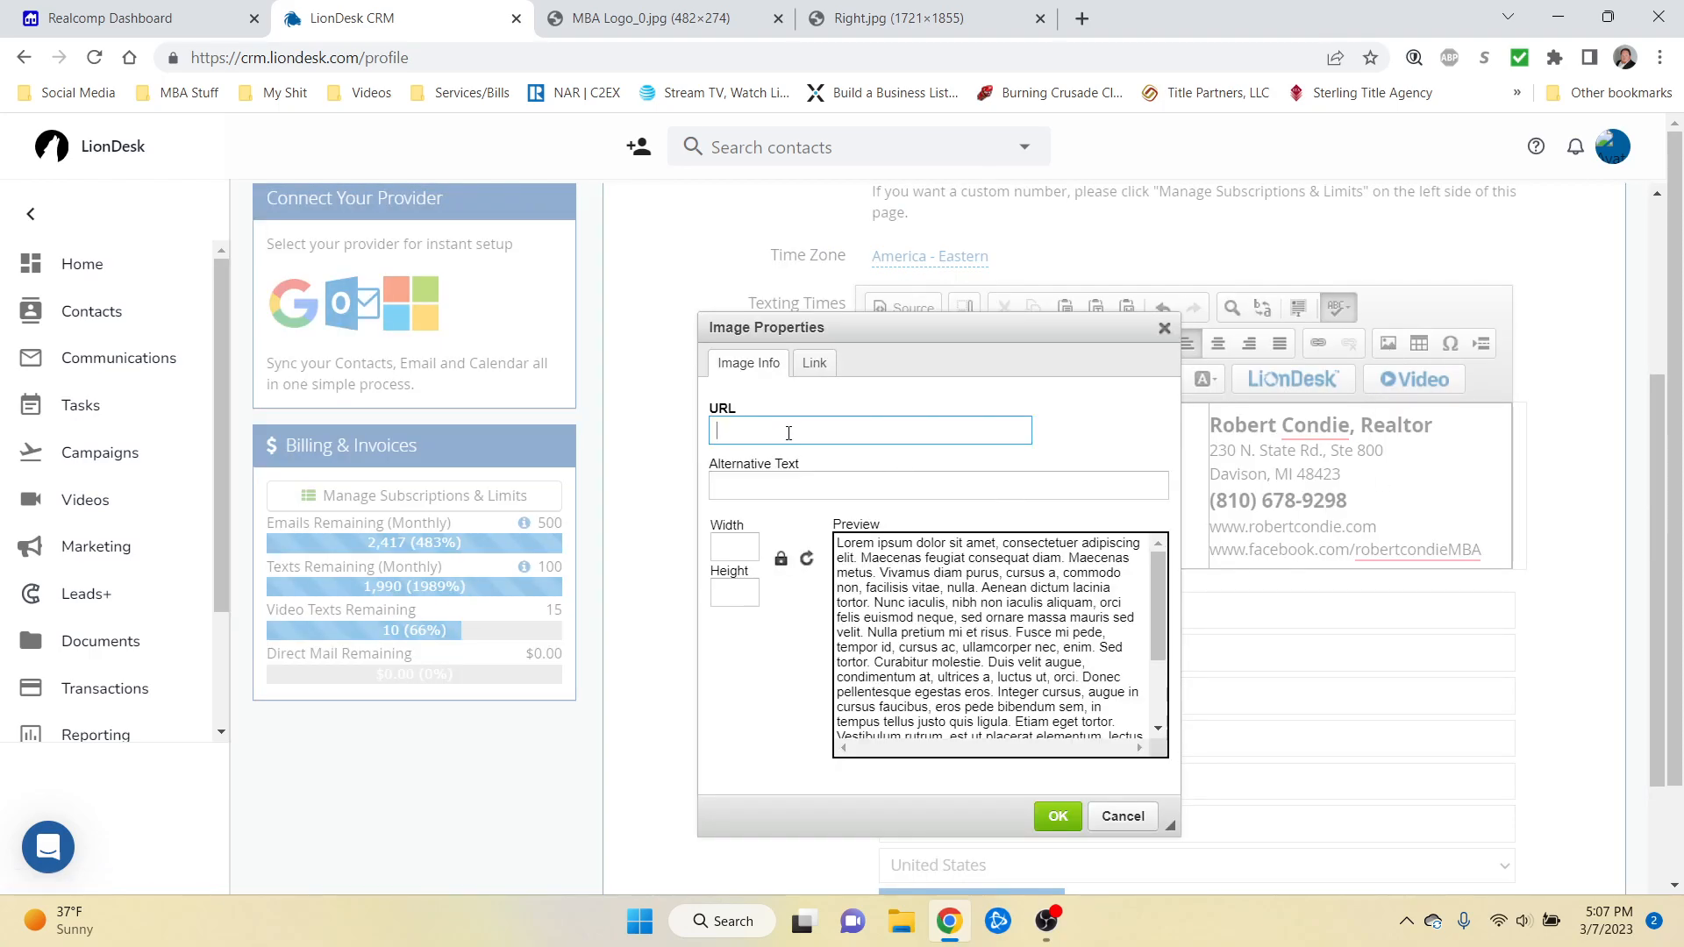
key(ctrl+v)
click(783, 687)
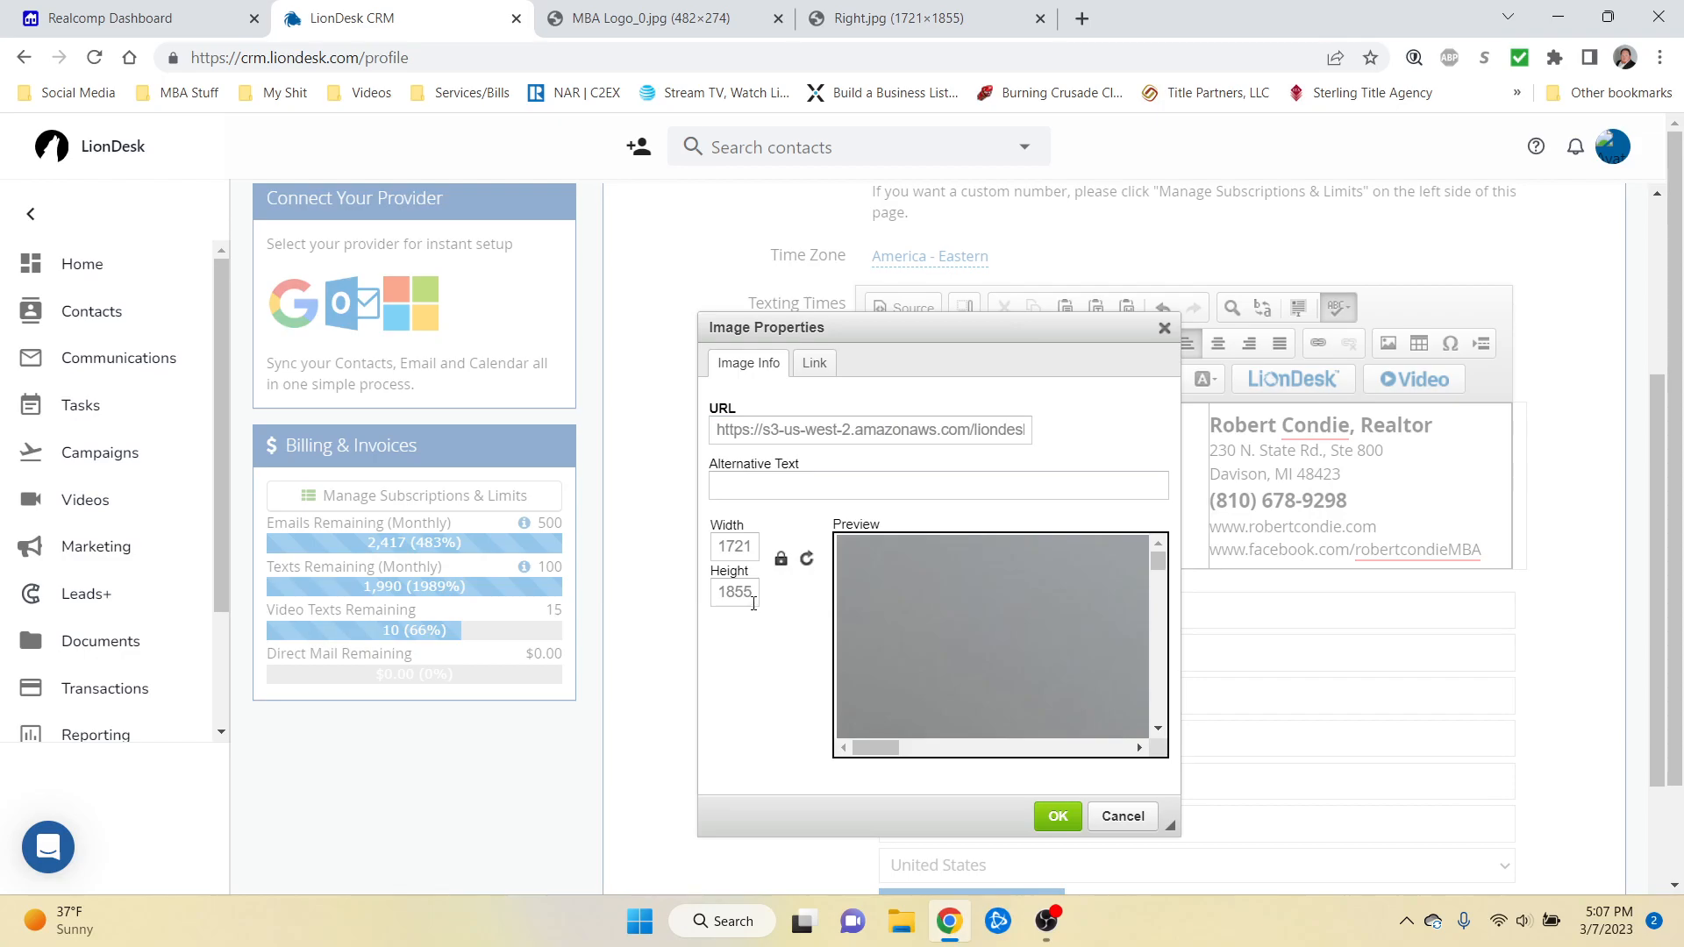
drag(753, 593, 652, 579)
text(150)
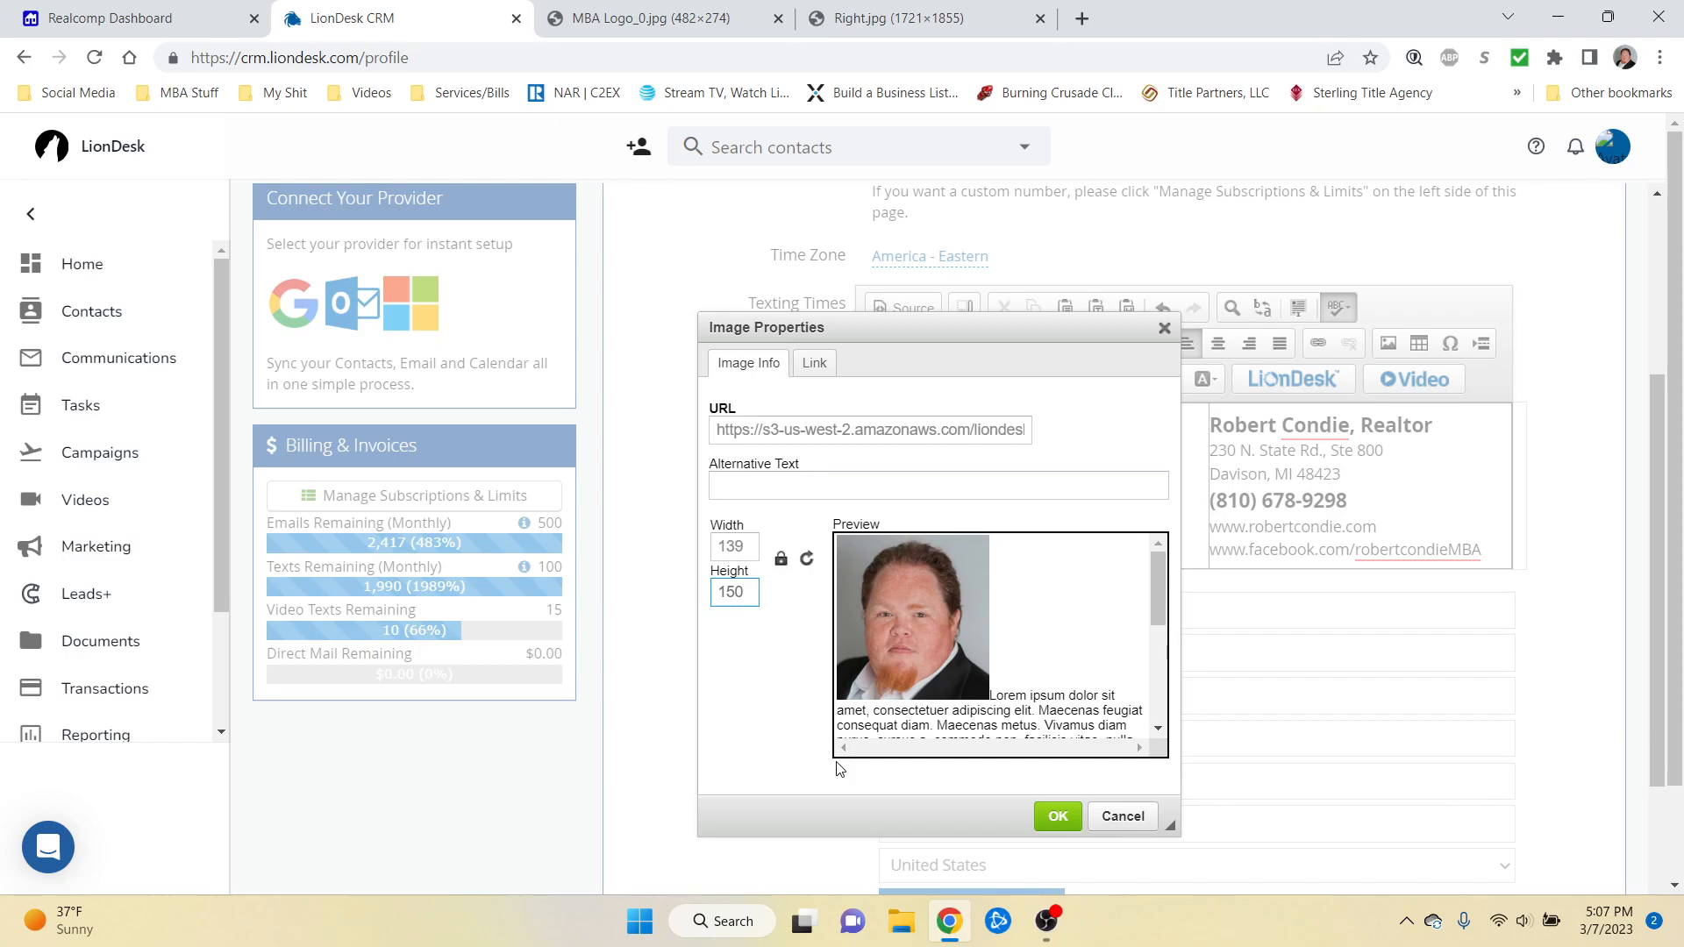
click(1081, 820)
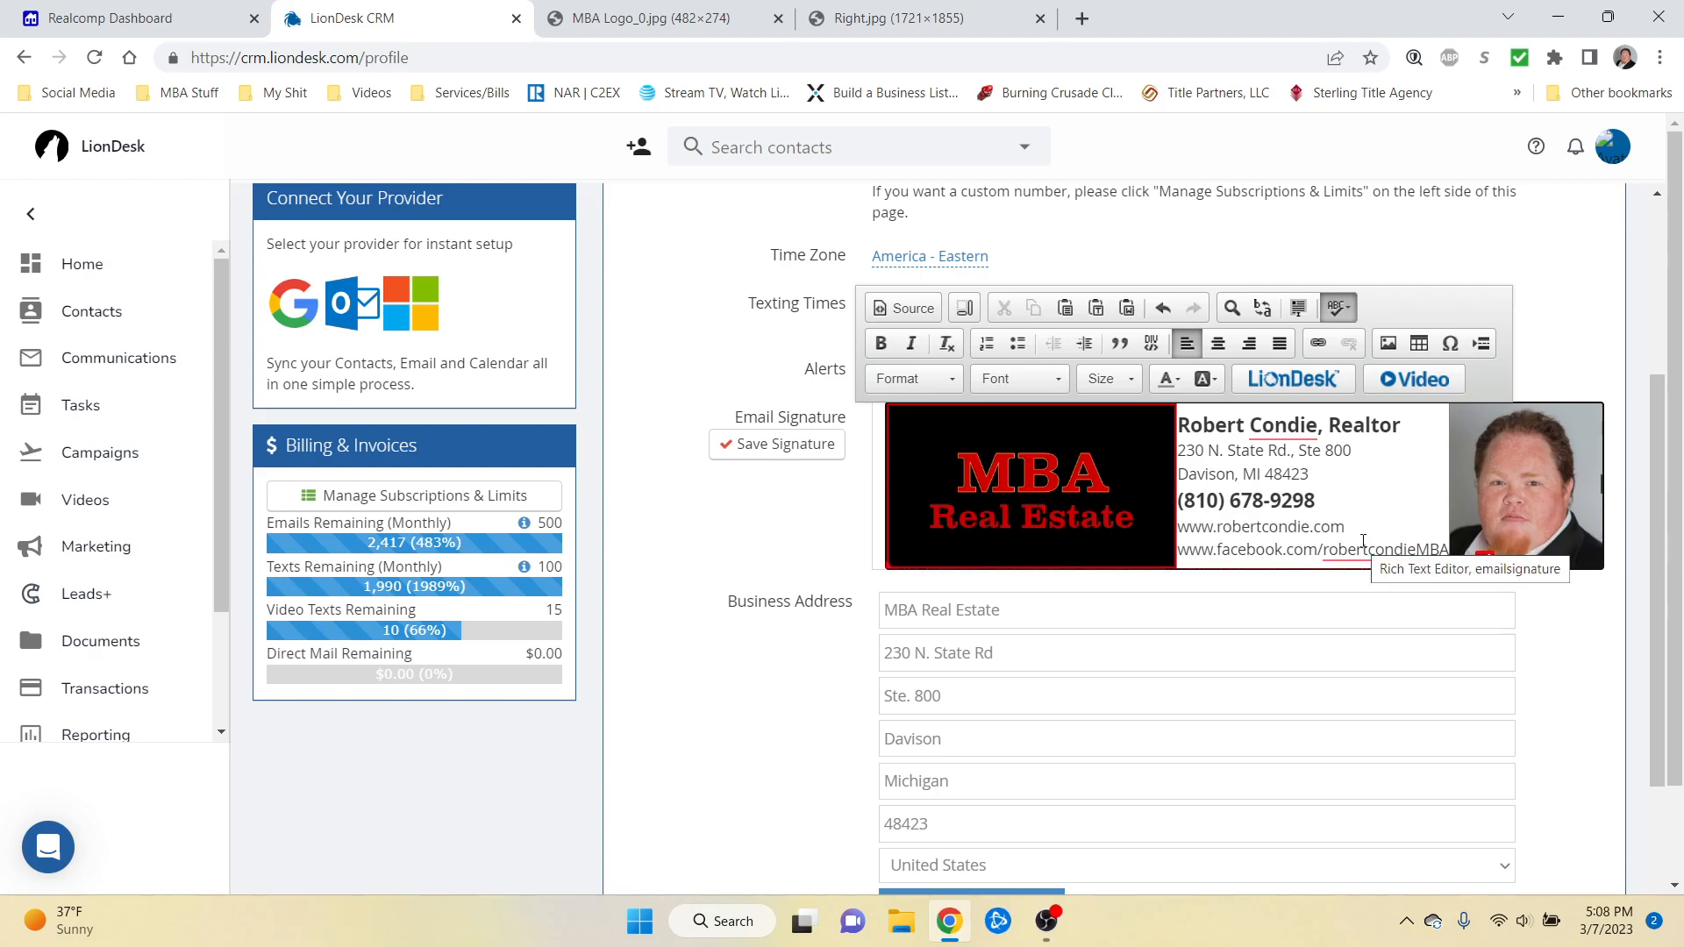
Step: Link the signature's website line to the agent's website URL
drag(1346, 527, 1178, 529)
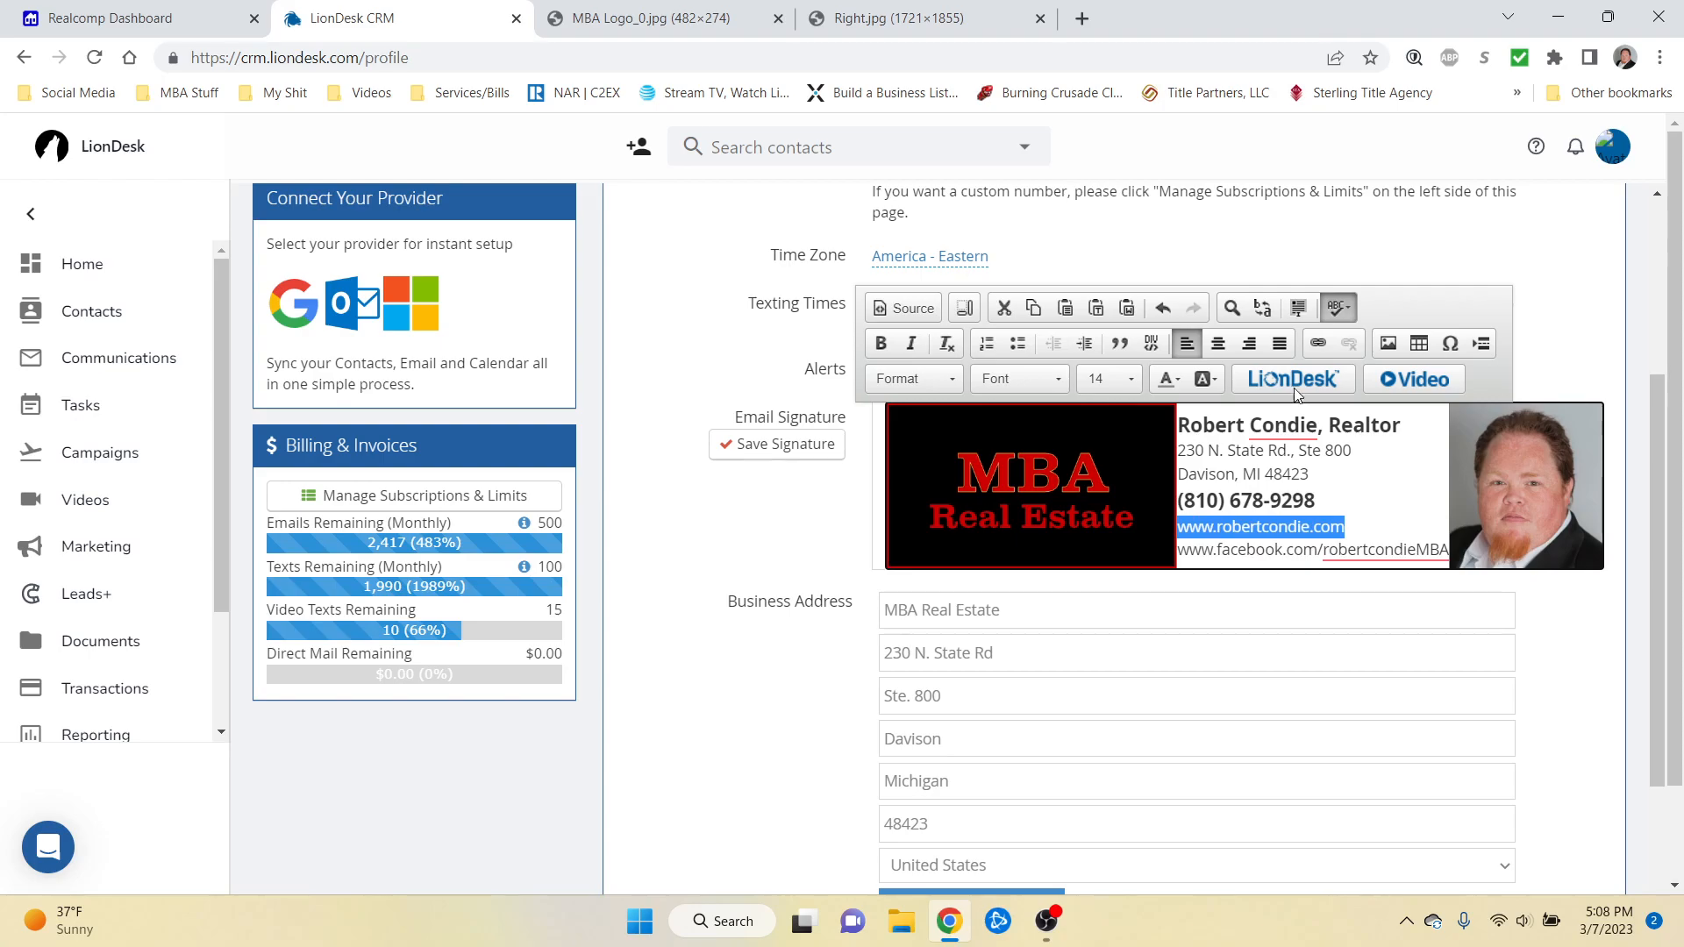
click(1318, 343)
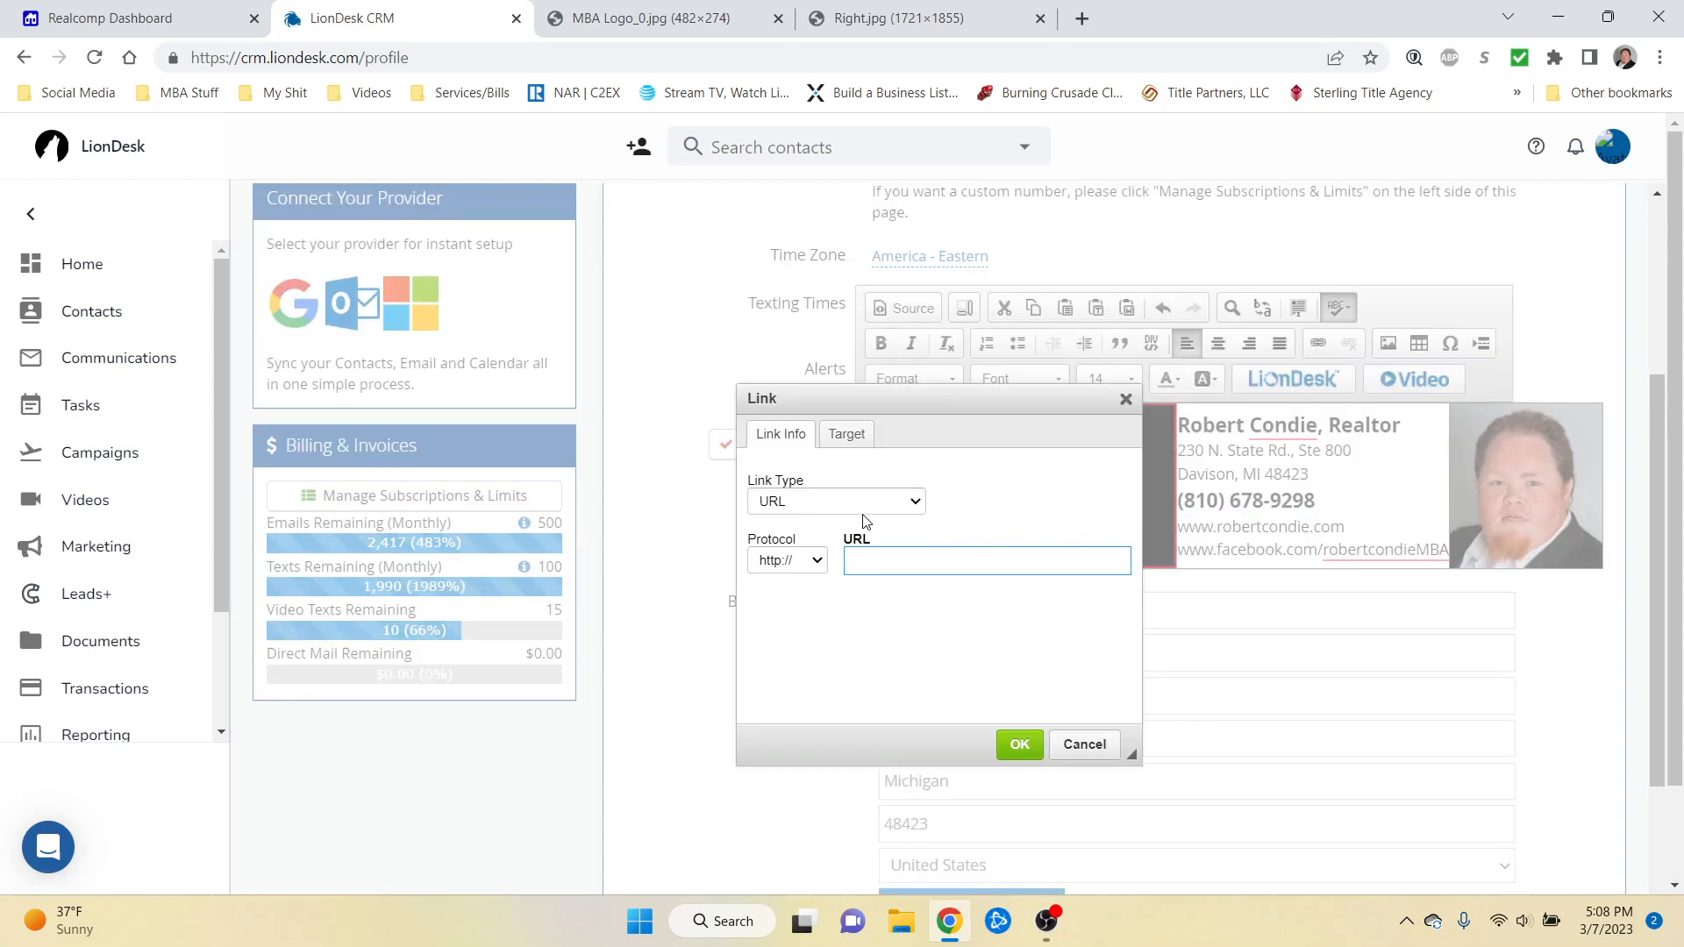
text(www.robertcondie.com)
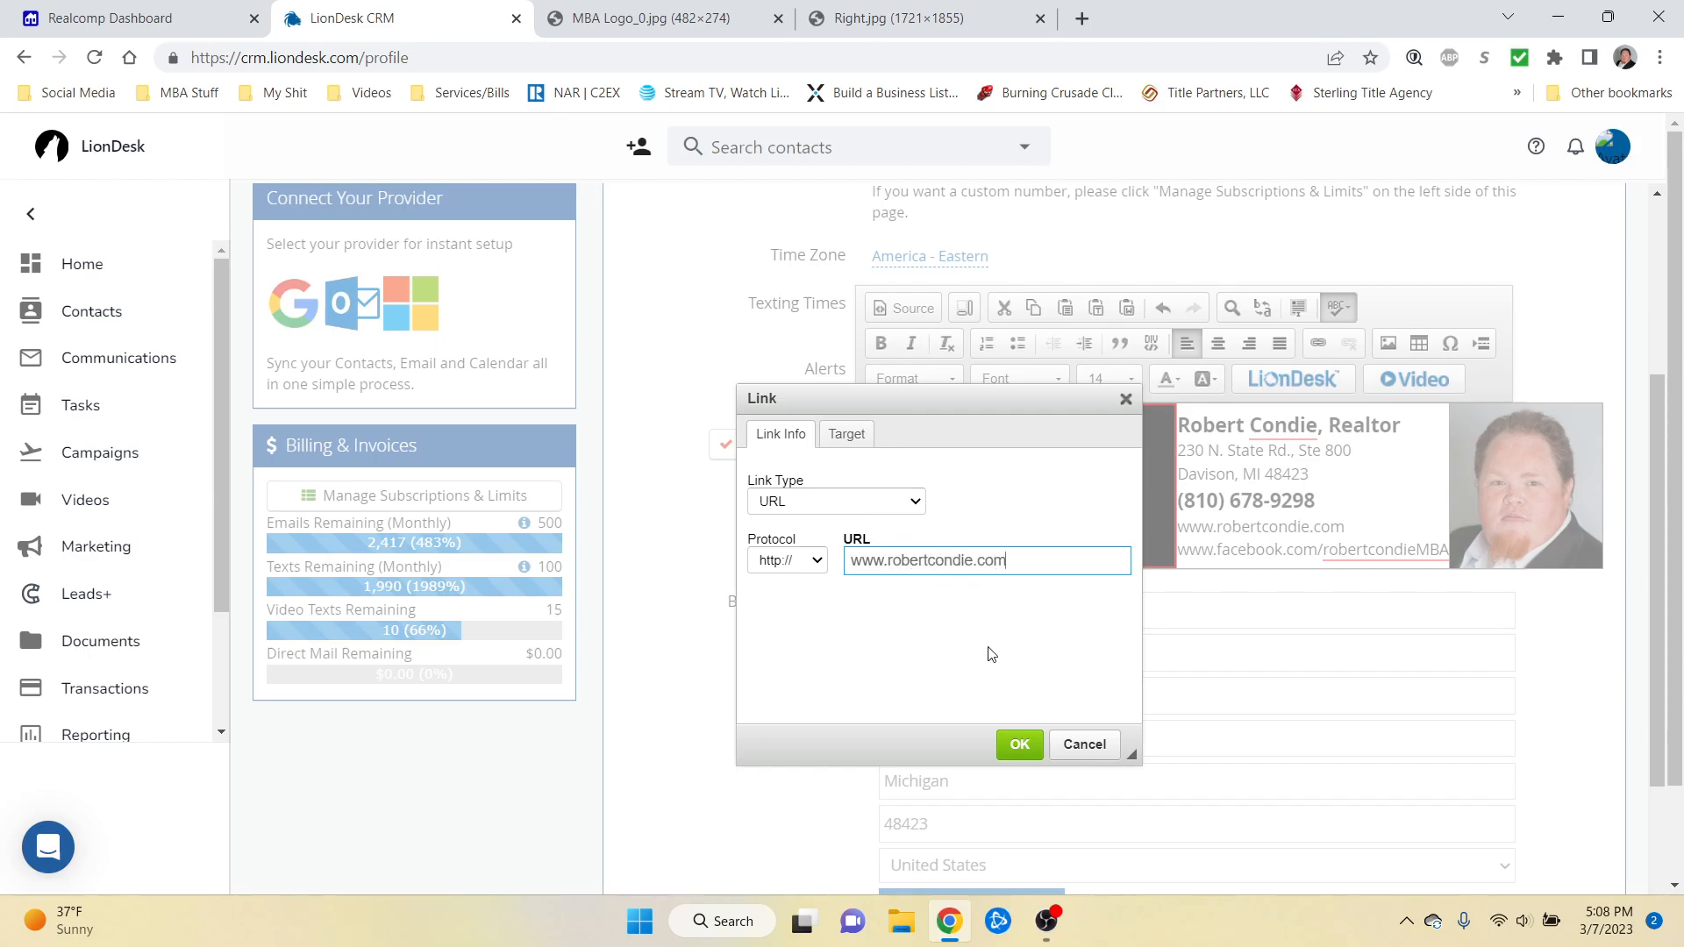
click(1019, 744)
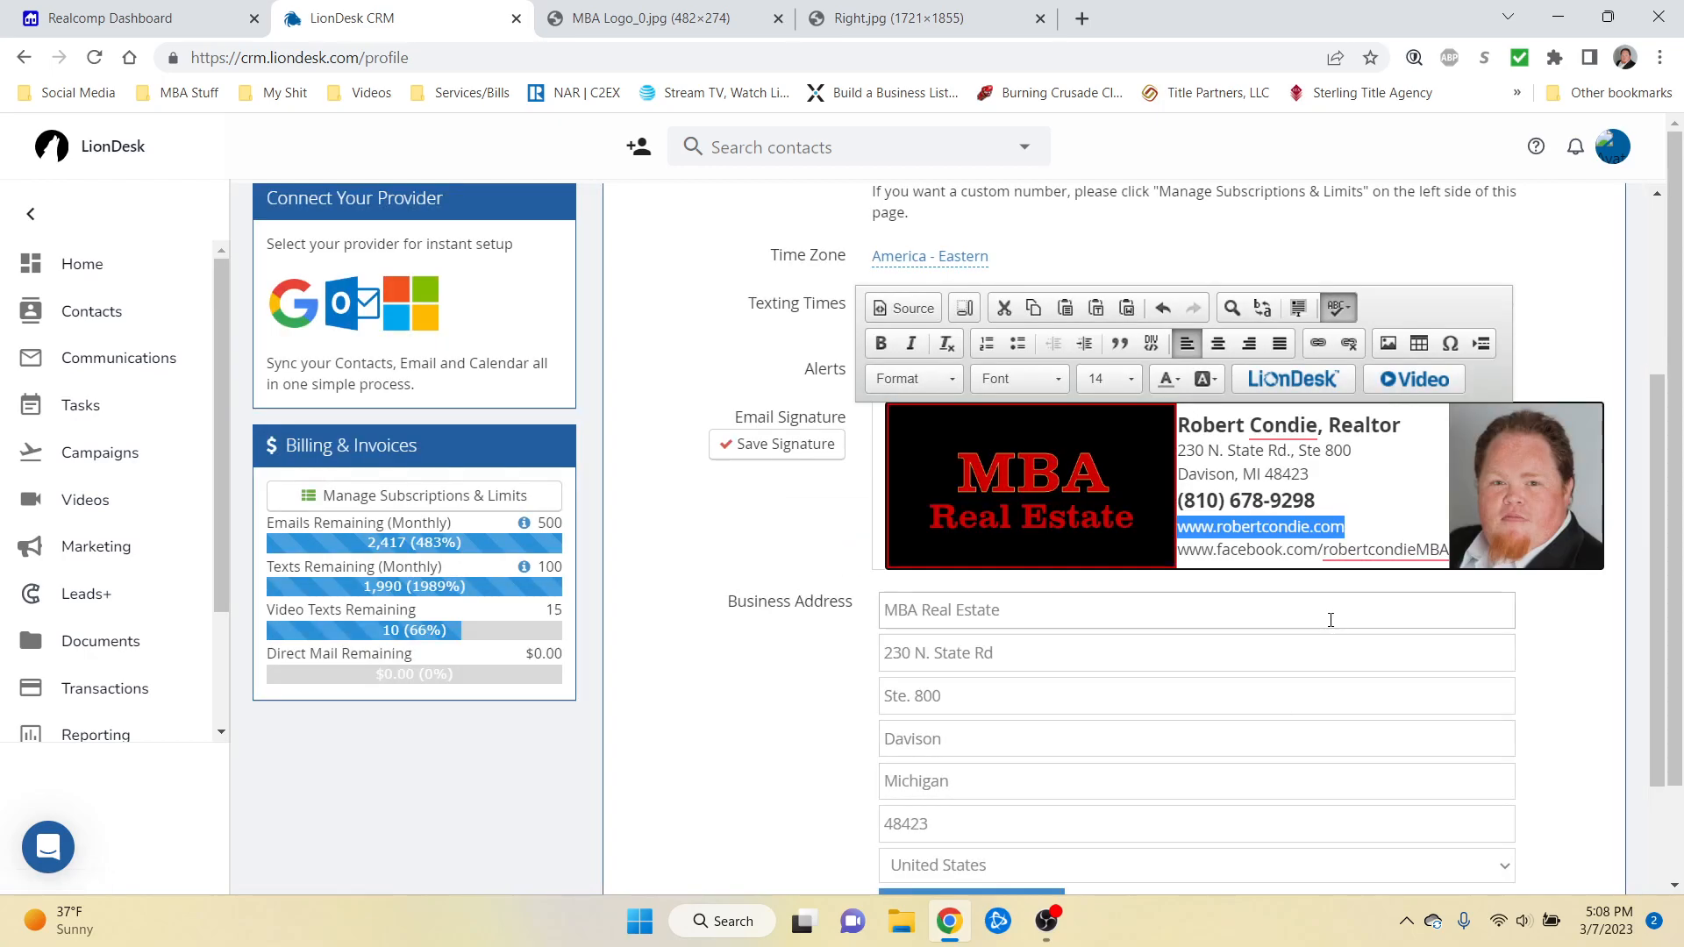
click(1244, 586)
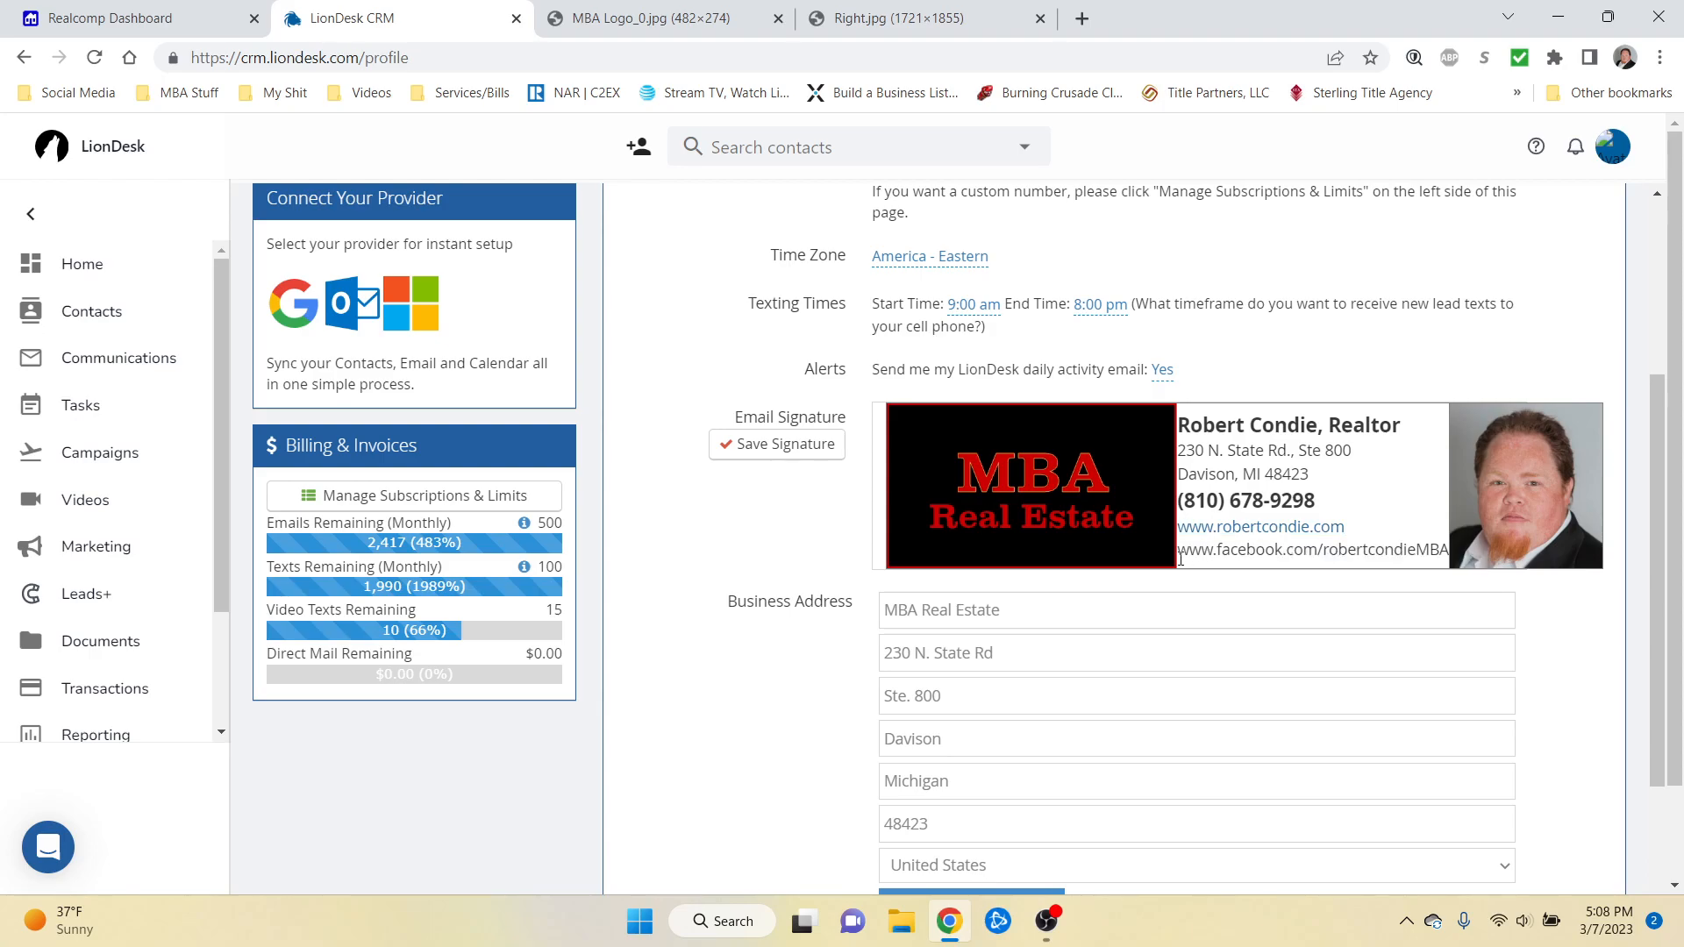
Step: Save the email signature and open Compose an Email under Communications
click(751, 447)
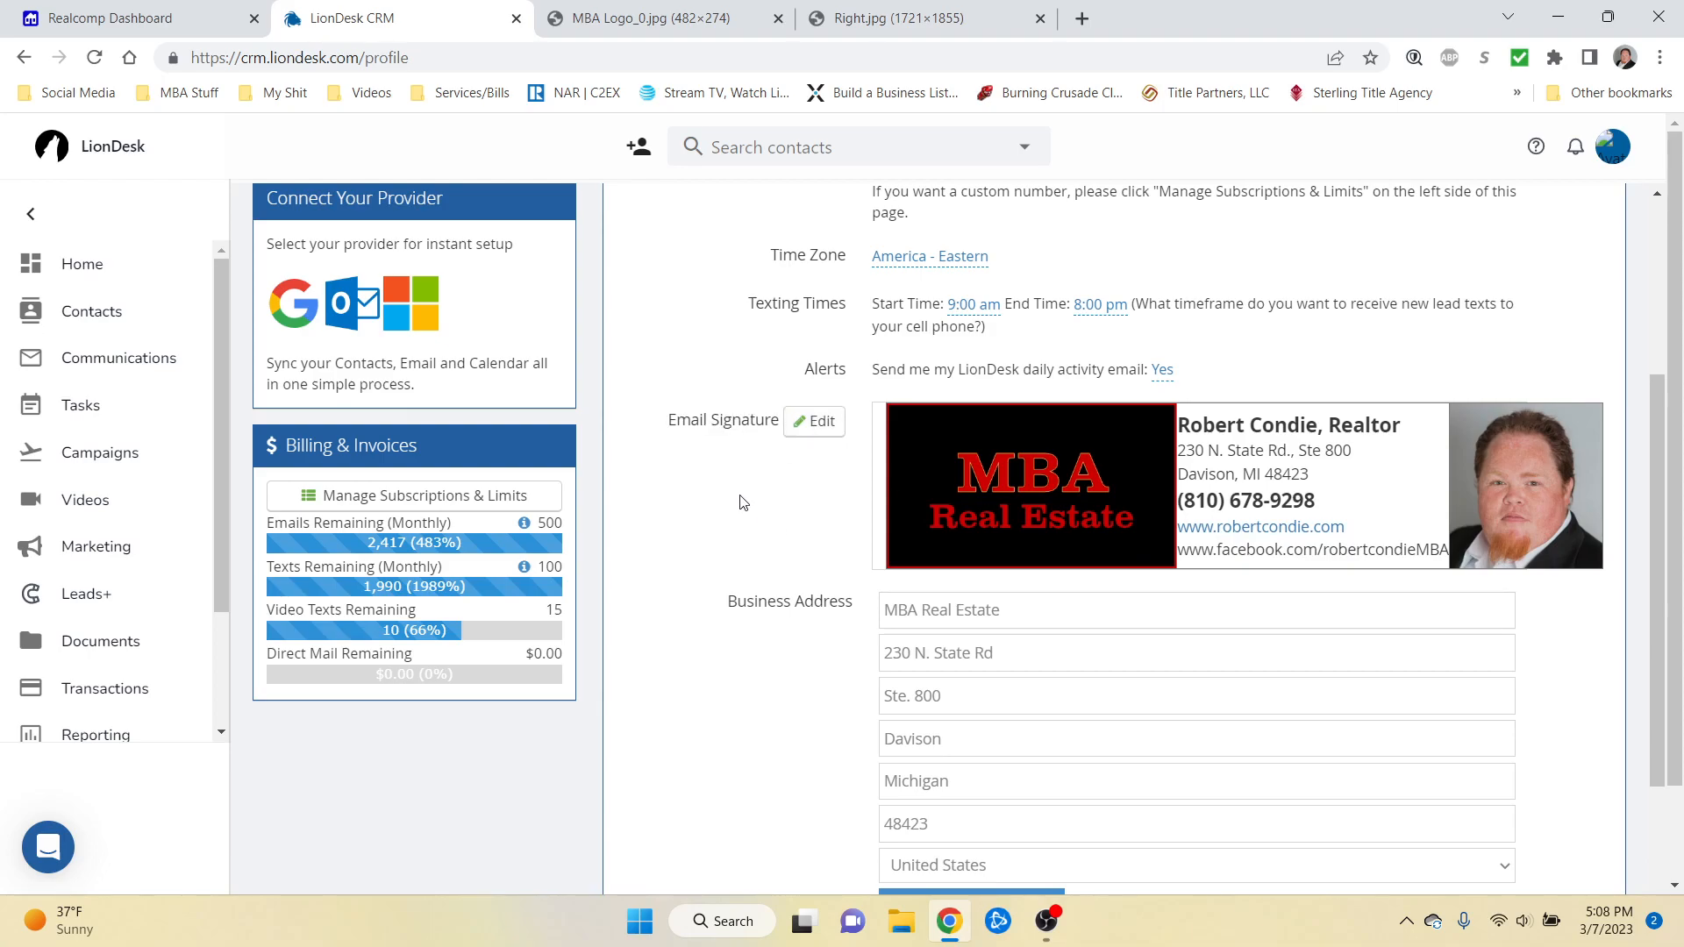
click(92, 314)
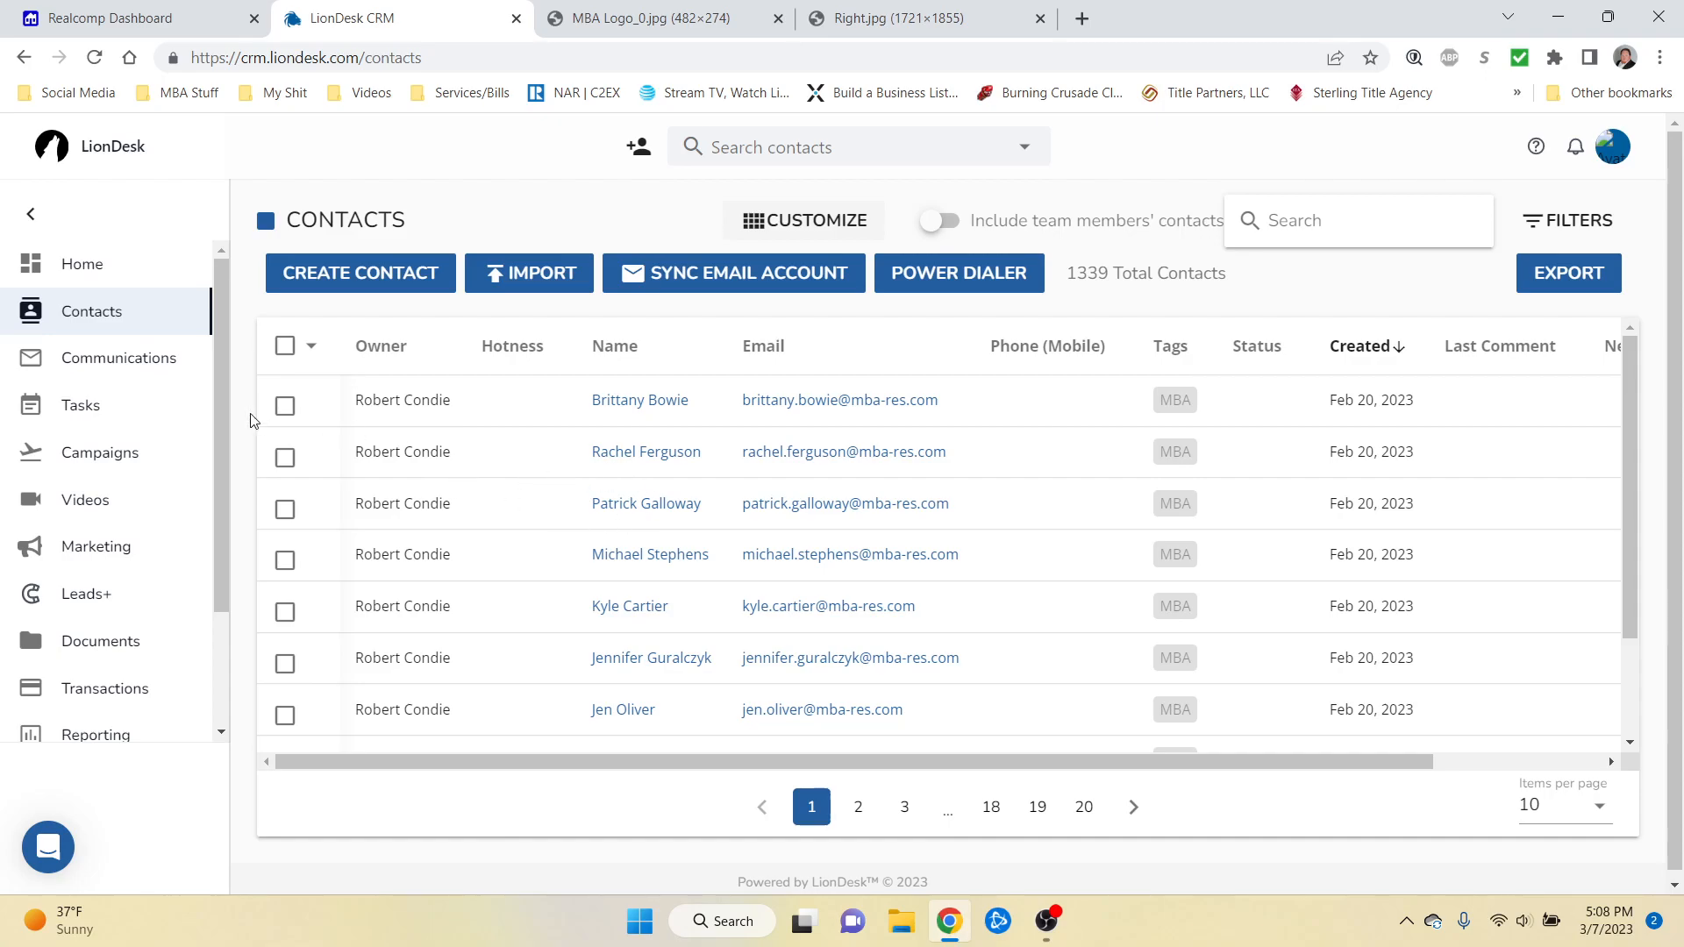
click(107, 365)
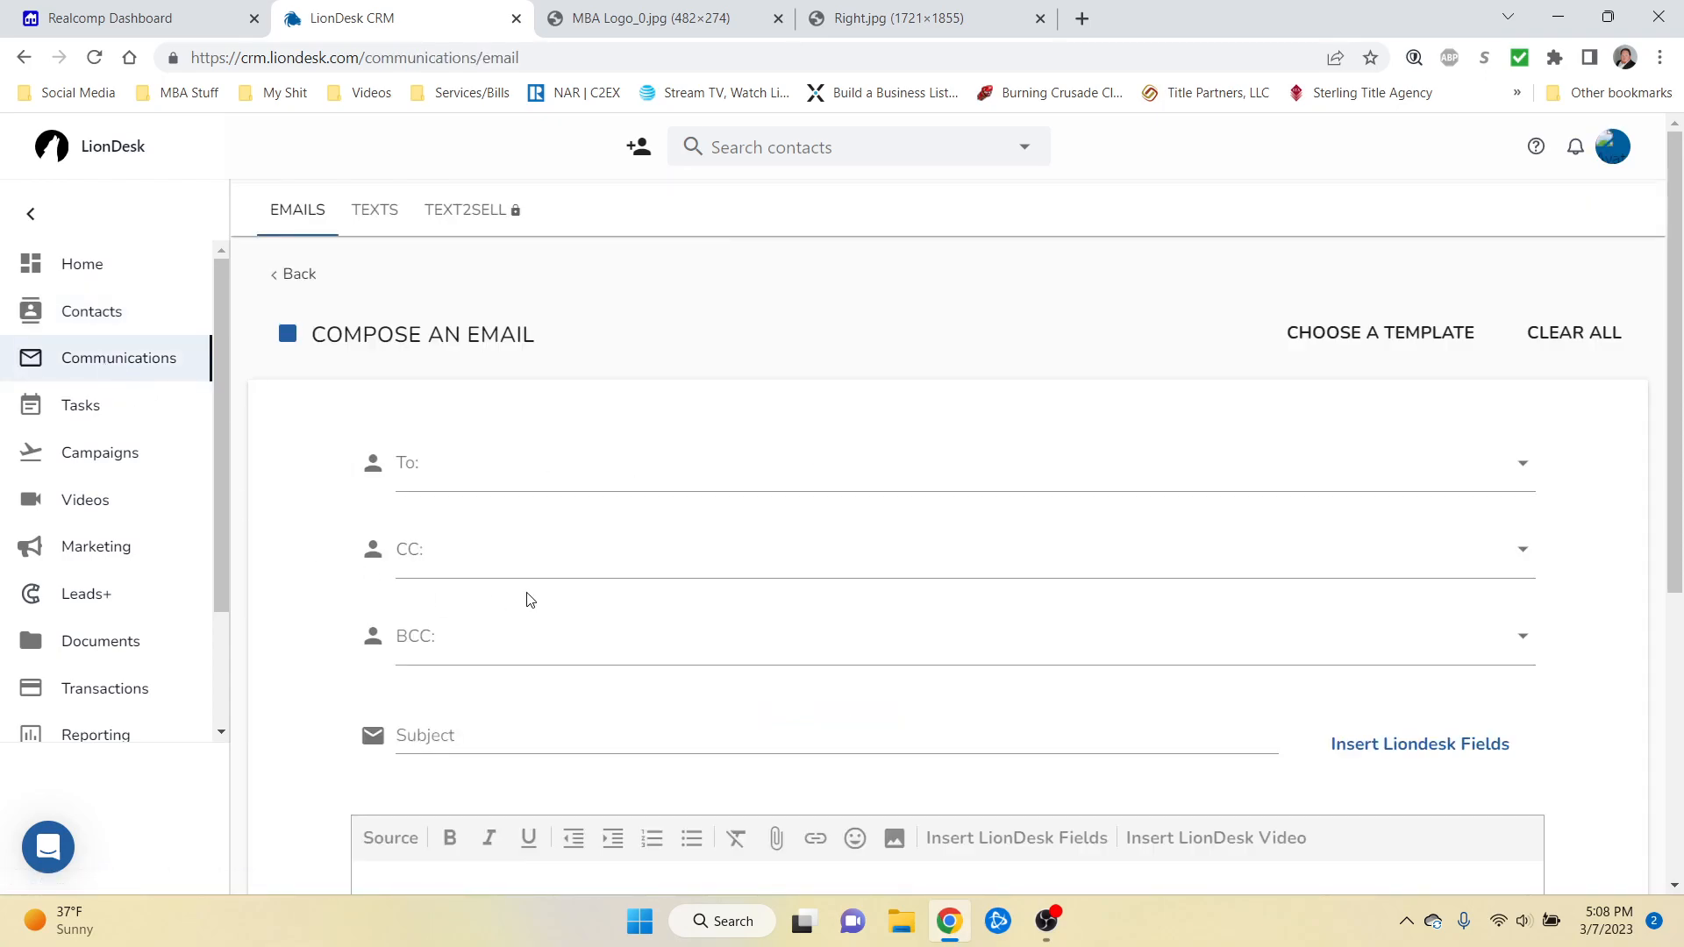
Step: Add the owner's own contact as the To recipient by searching their name
click(545, 485)
text(r)
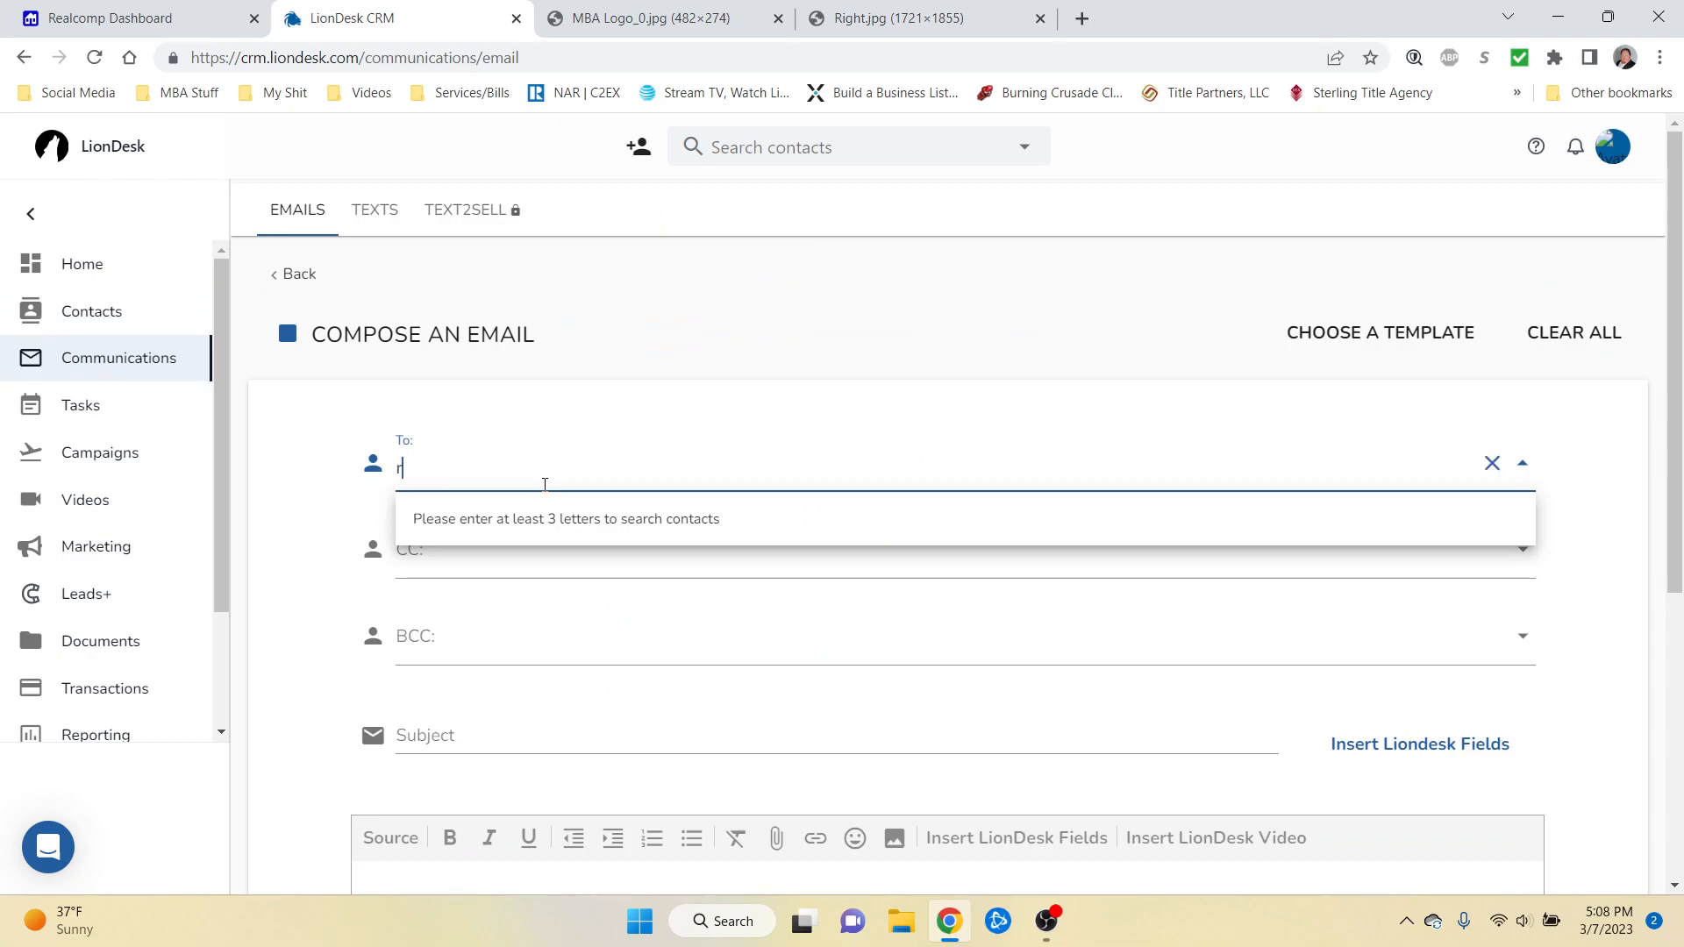
text(obert condie)
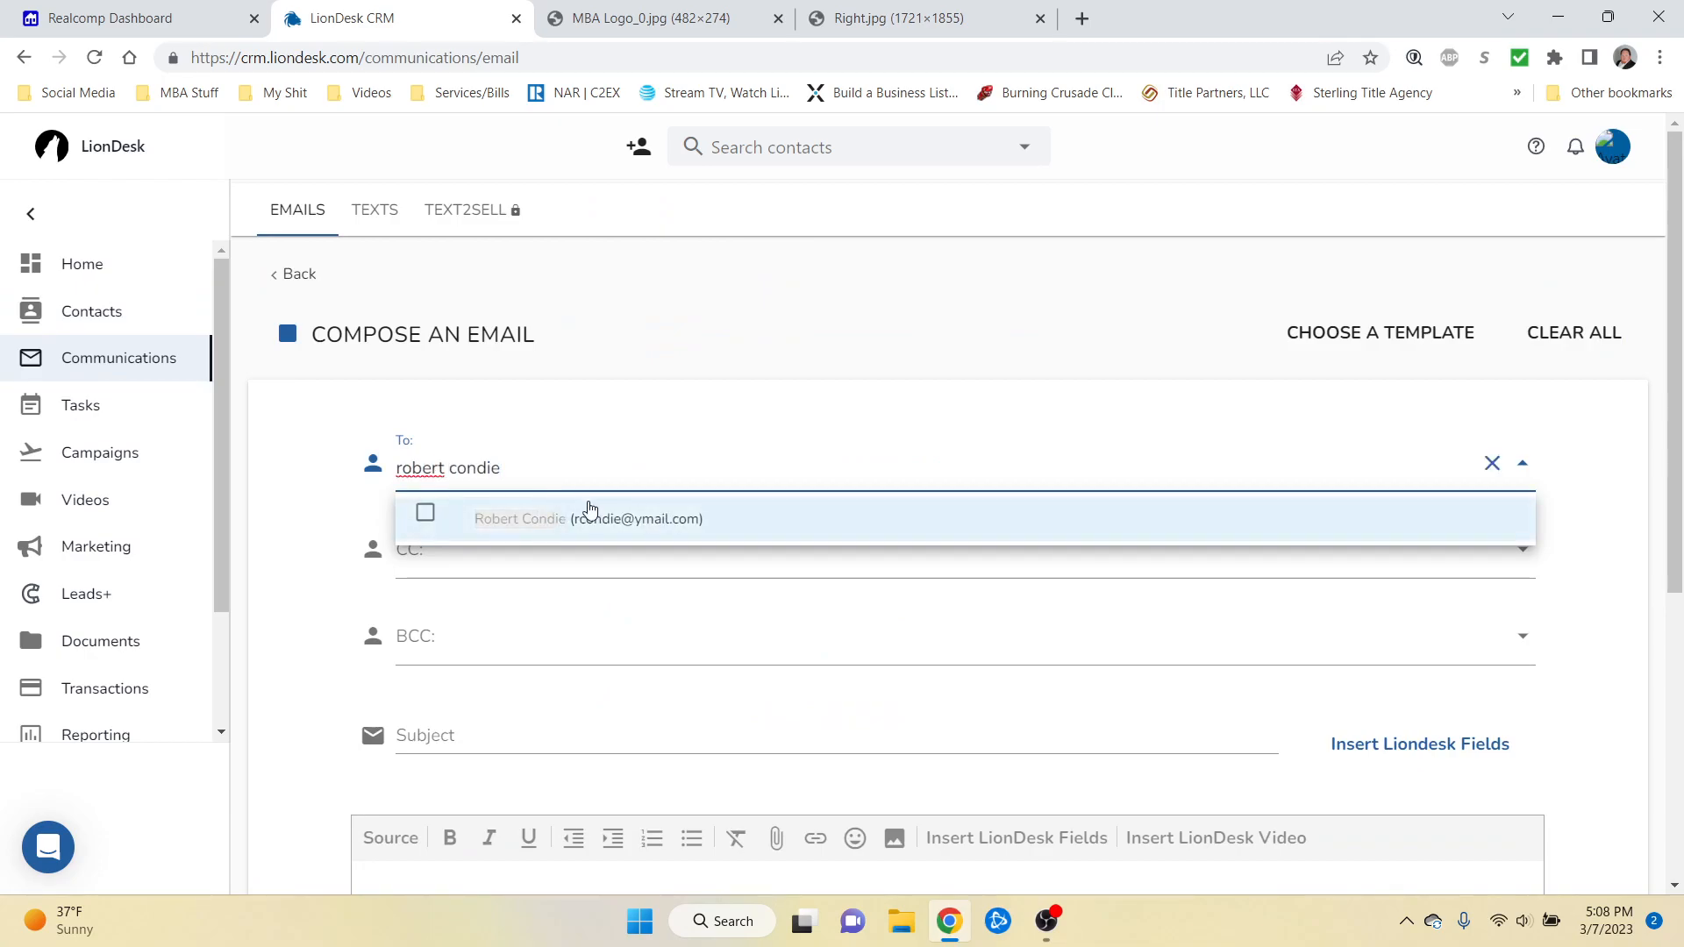
click(589, 510)
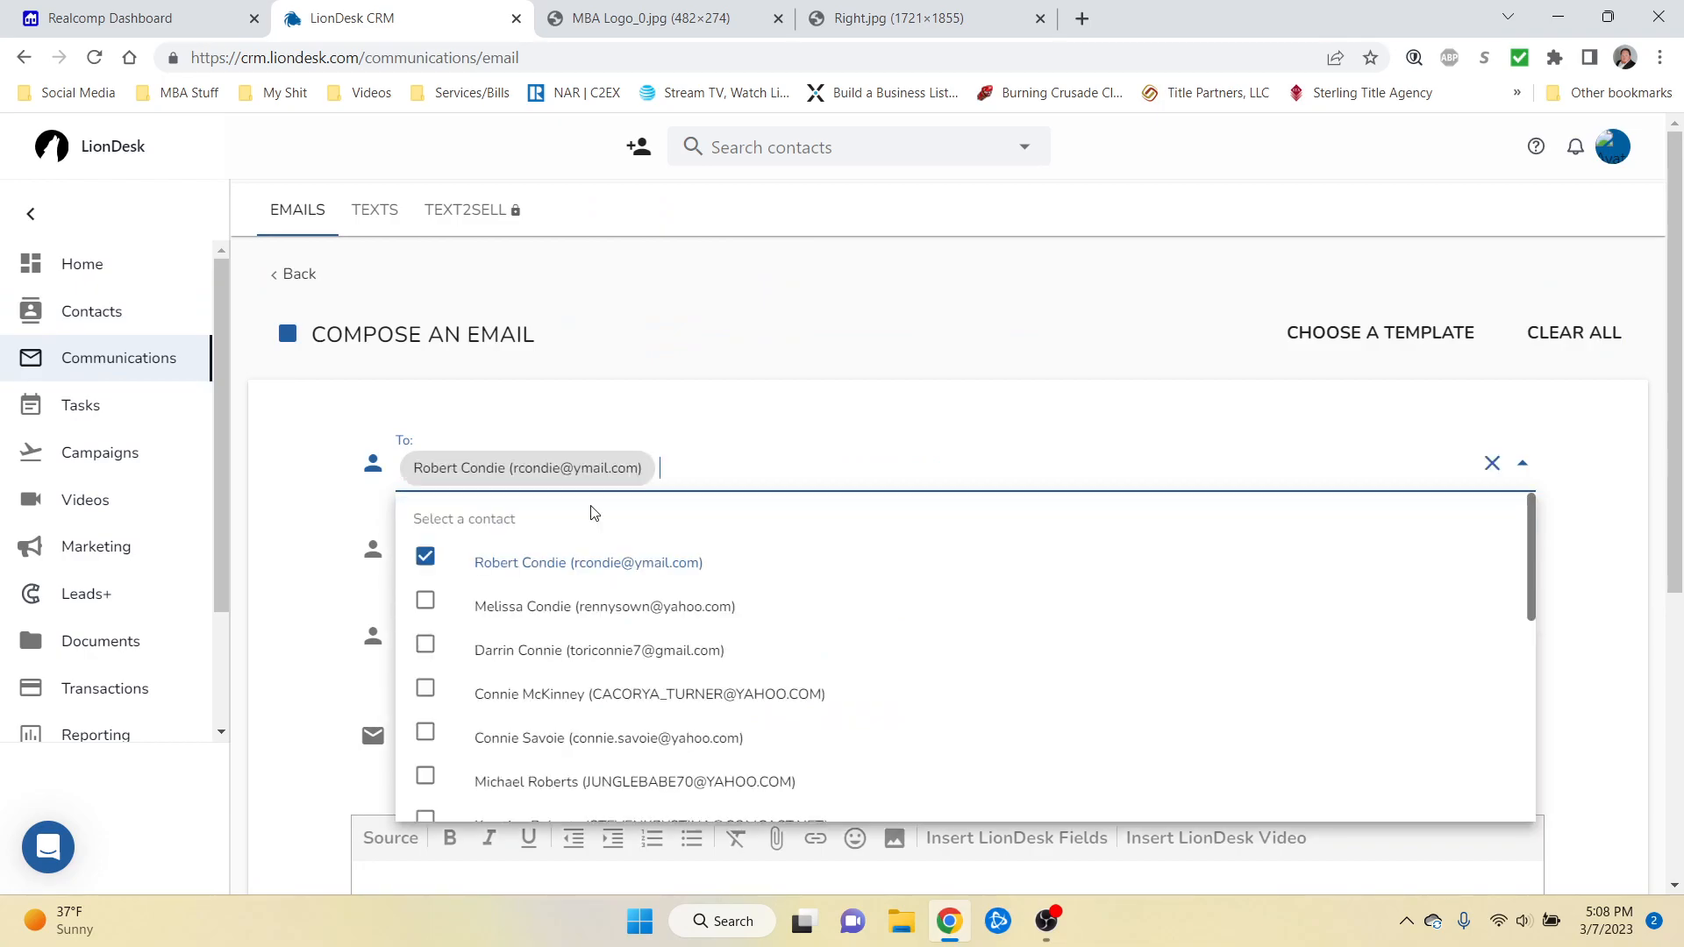
click(698, 535)
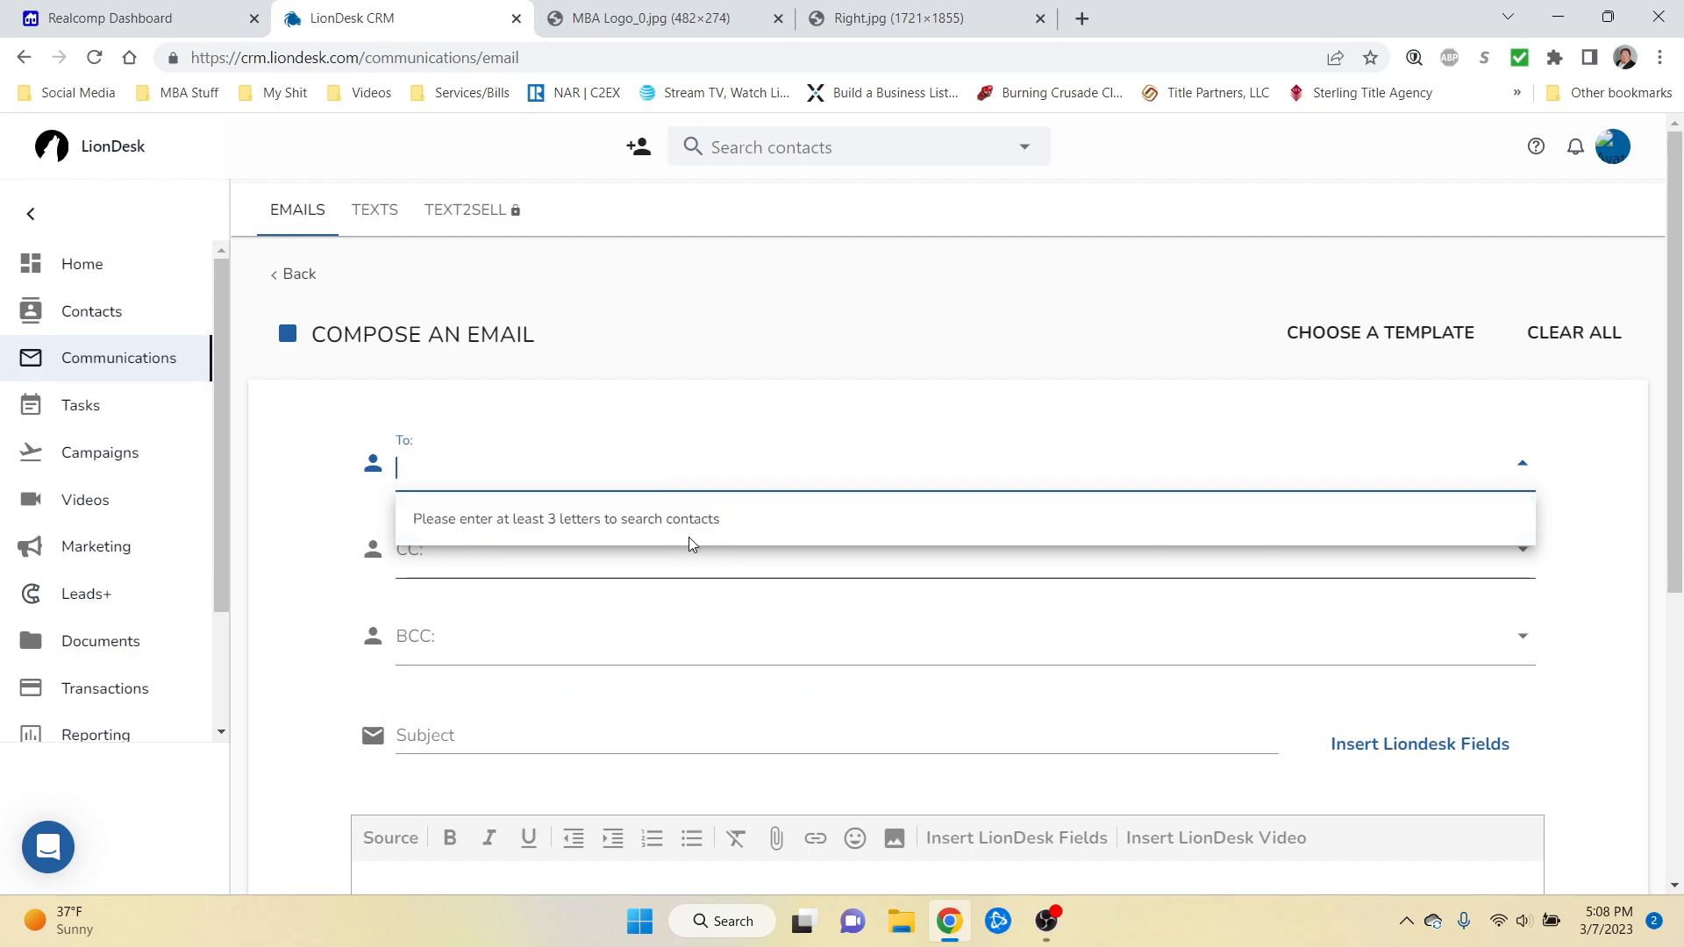
text(ro)
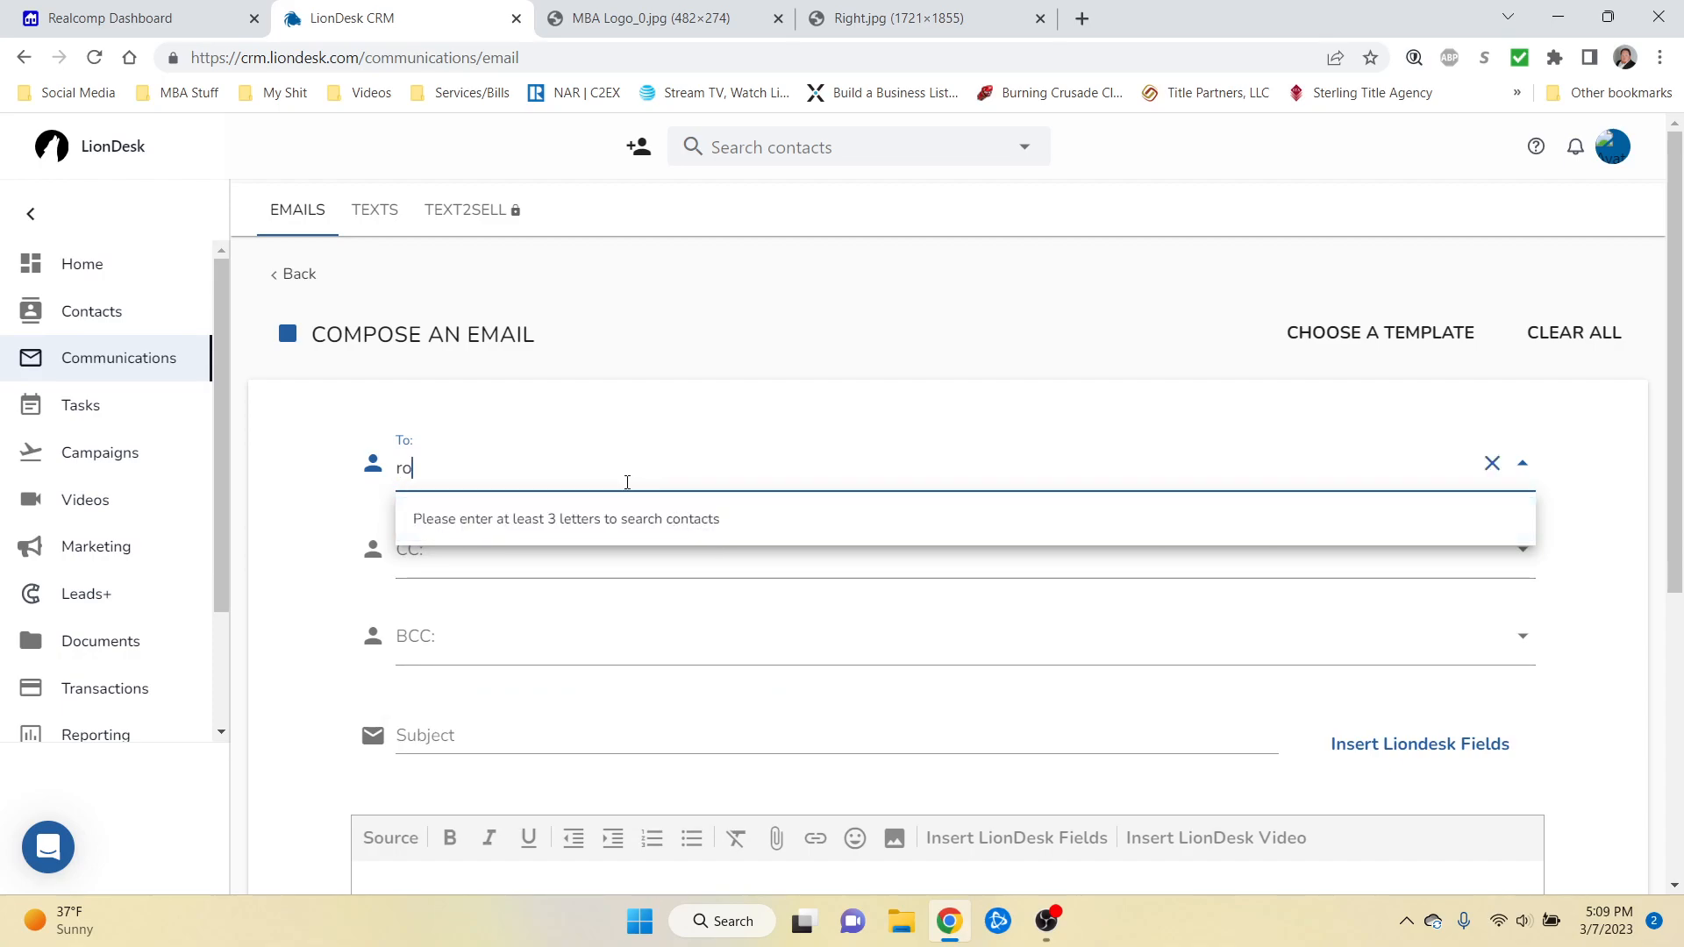
text(bert condie)
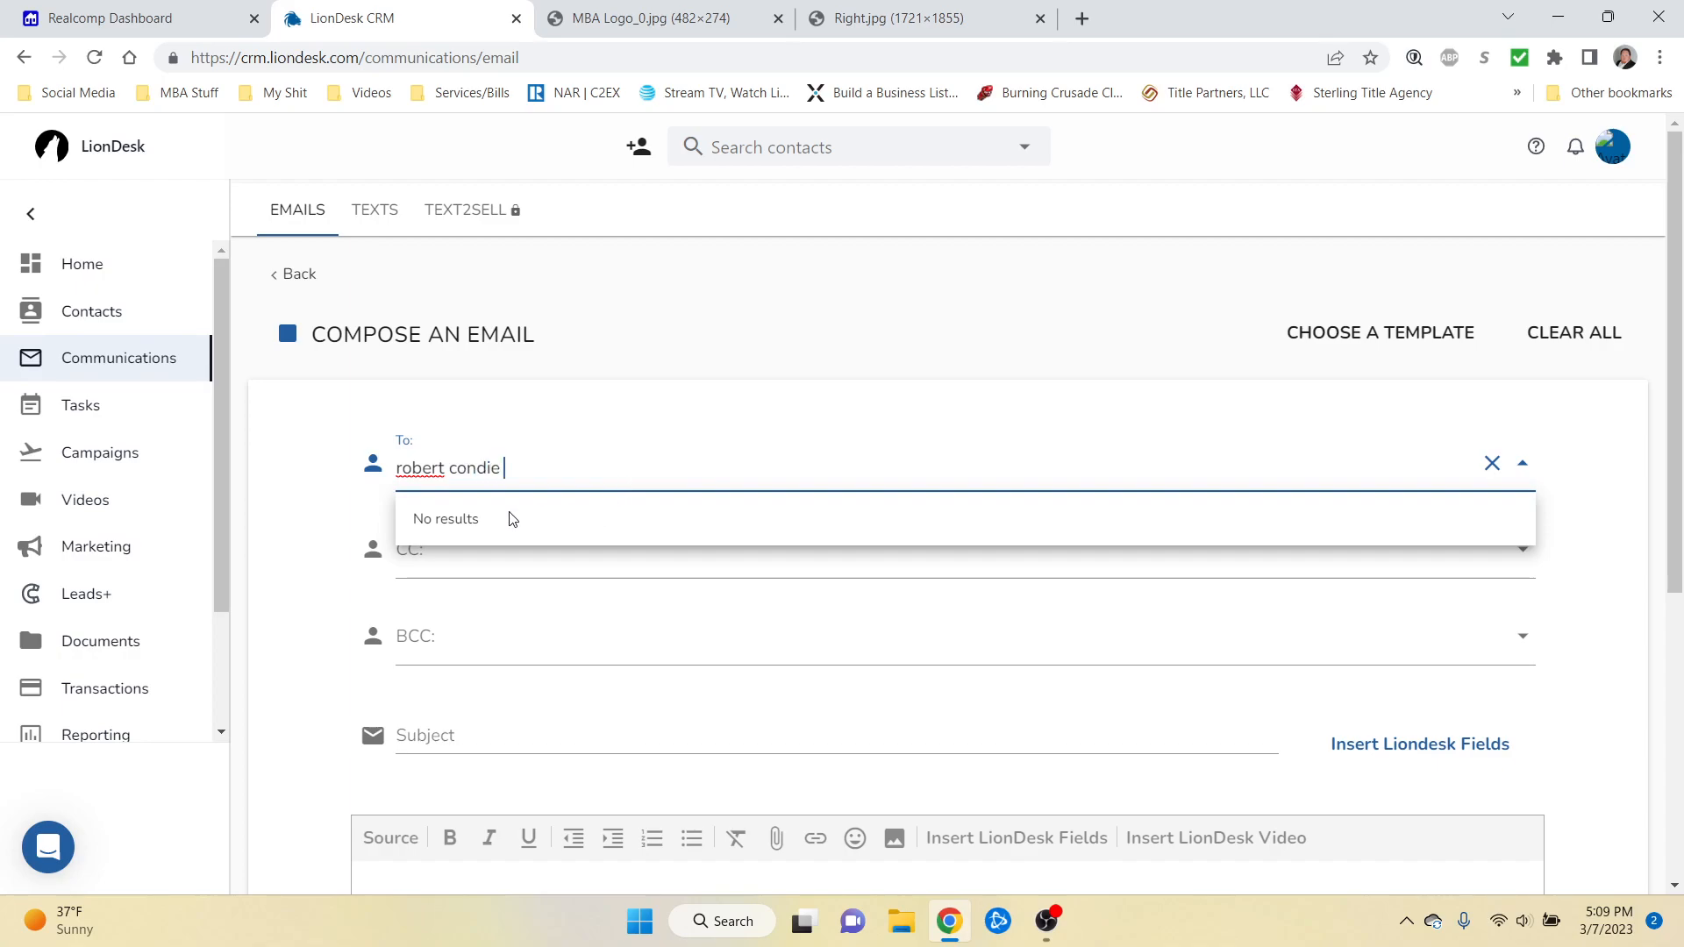
key(BackSpace)
click(574, 525)
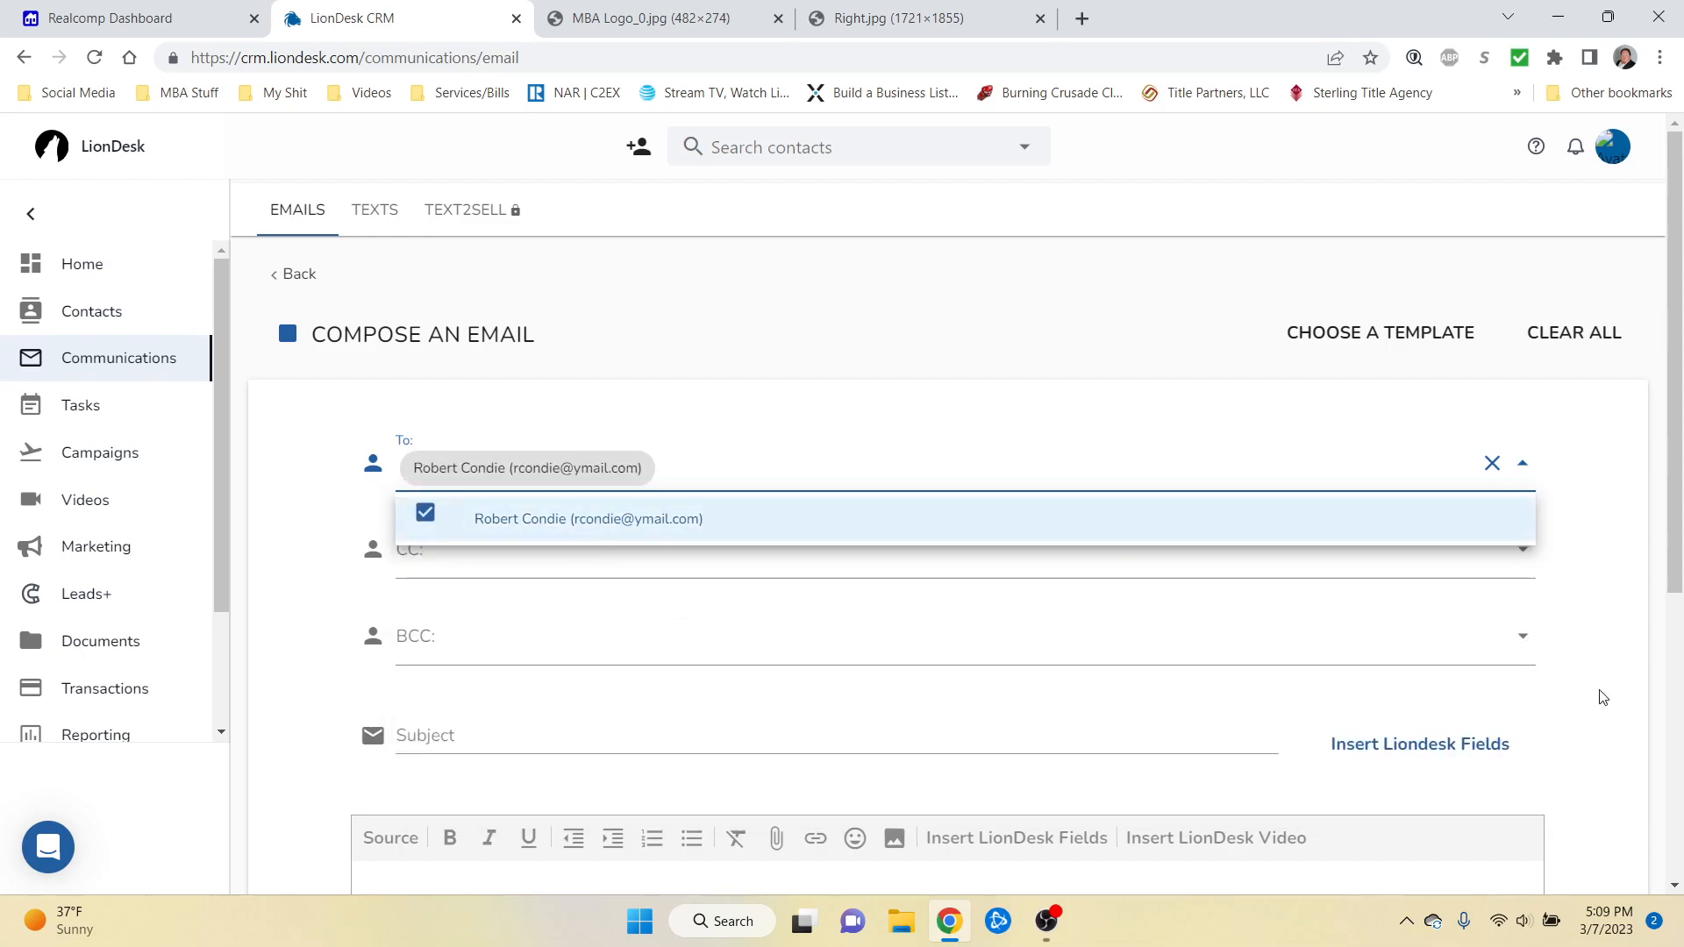
scroll(1593, 625, down, 3)
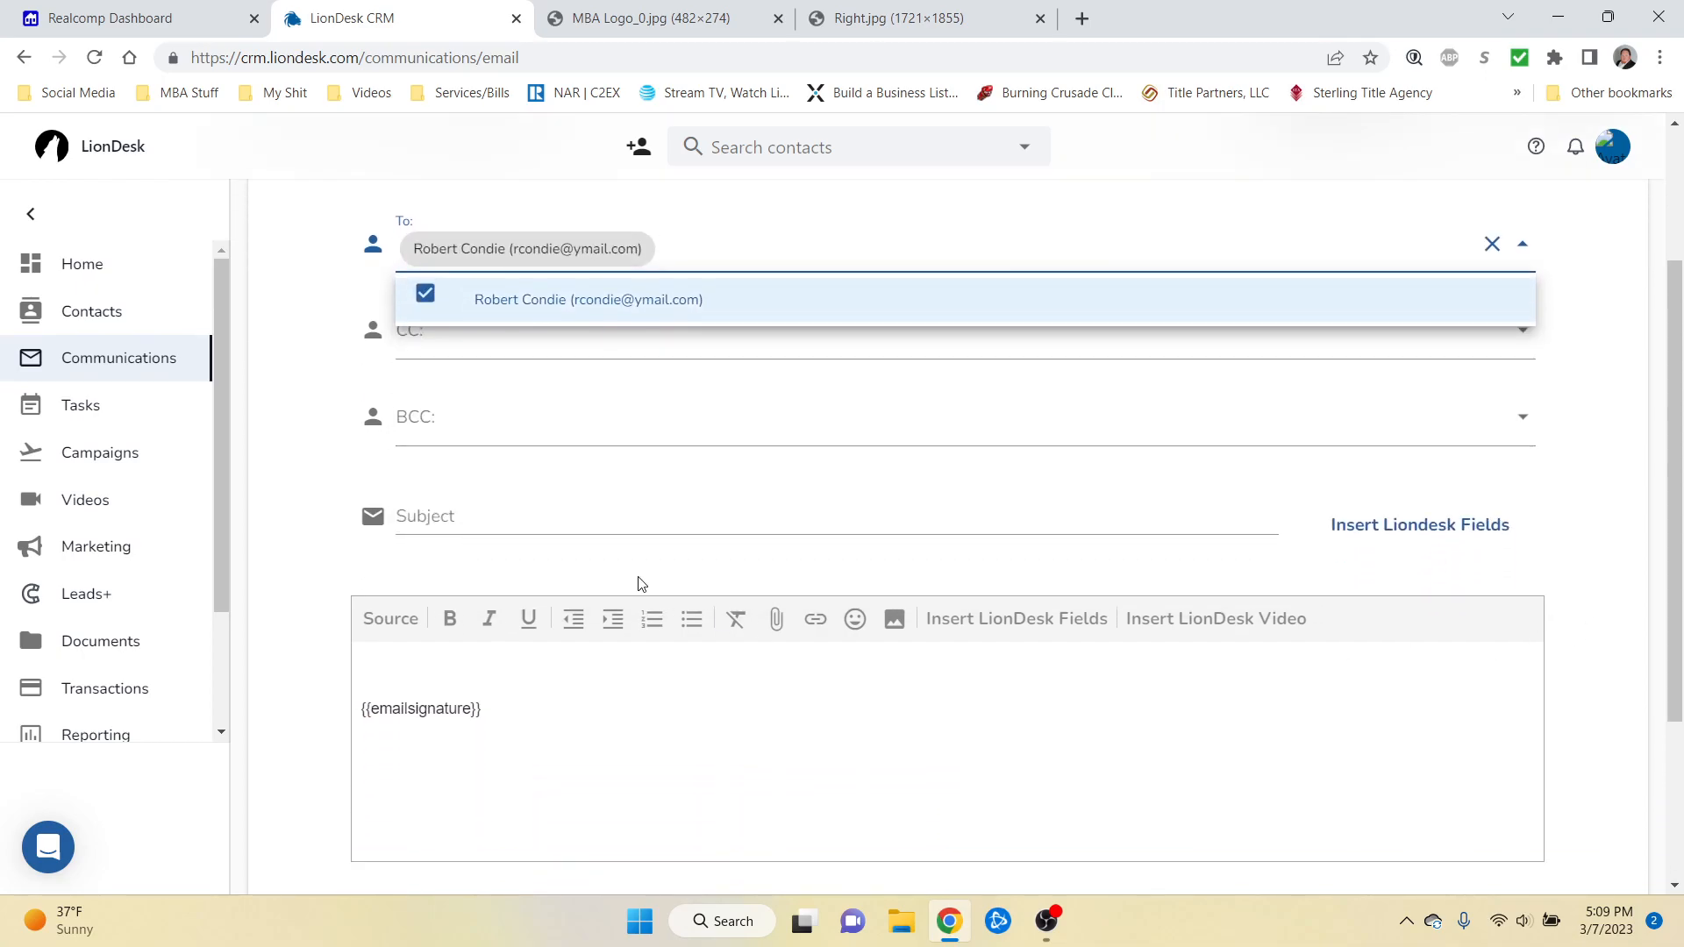